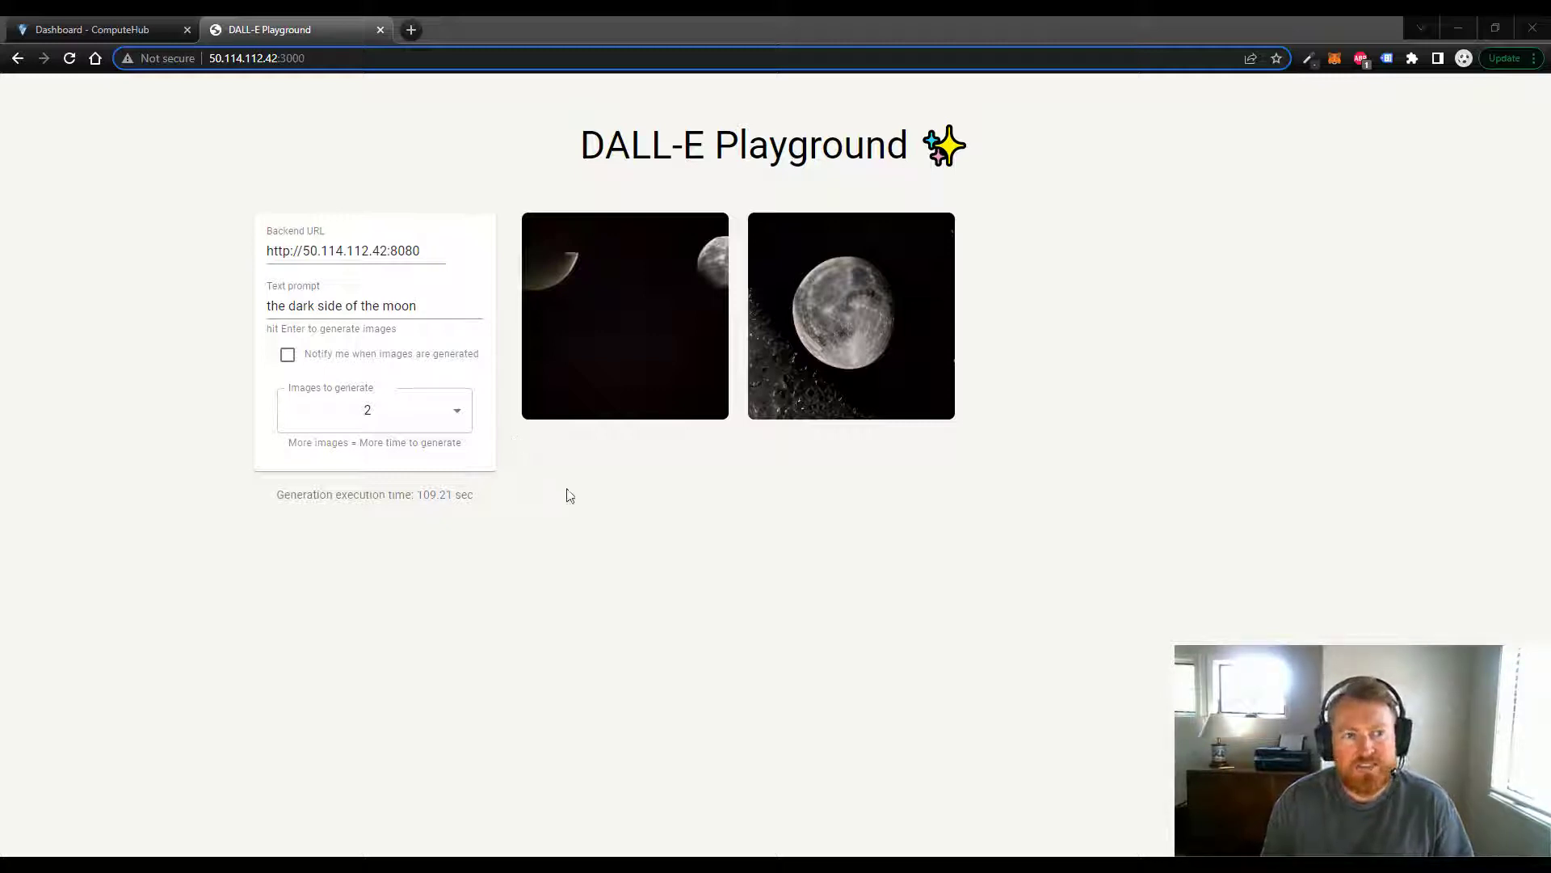
In the ComputeHub console, start adding a new compute instance and select the featured DALL-E Playground template for it.
{"action": "left_click", "coordinate": [93, 25]}
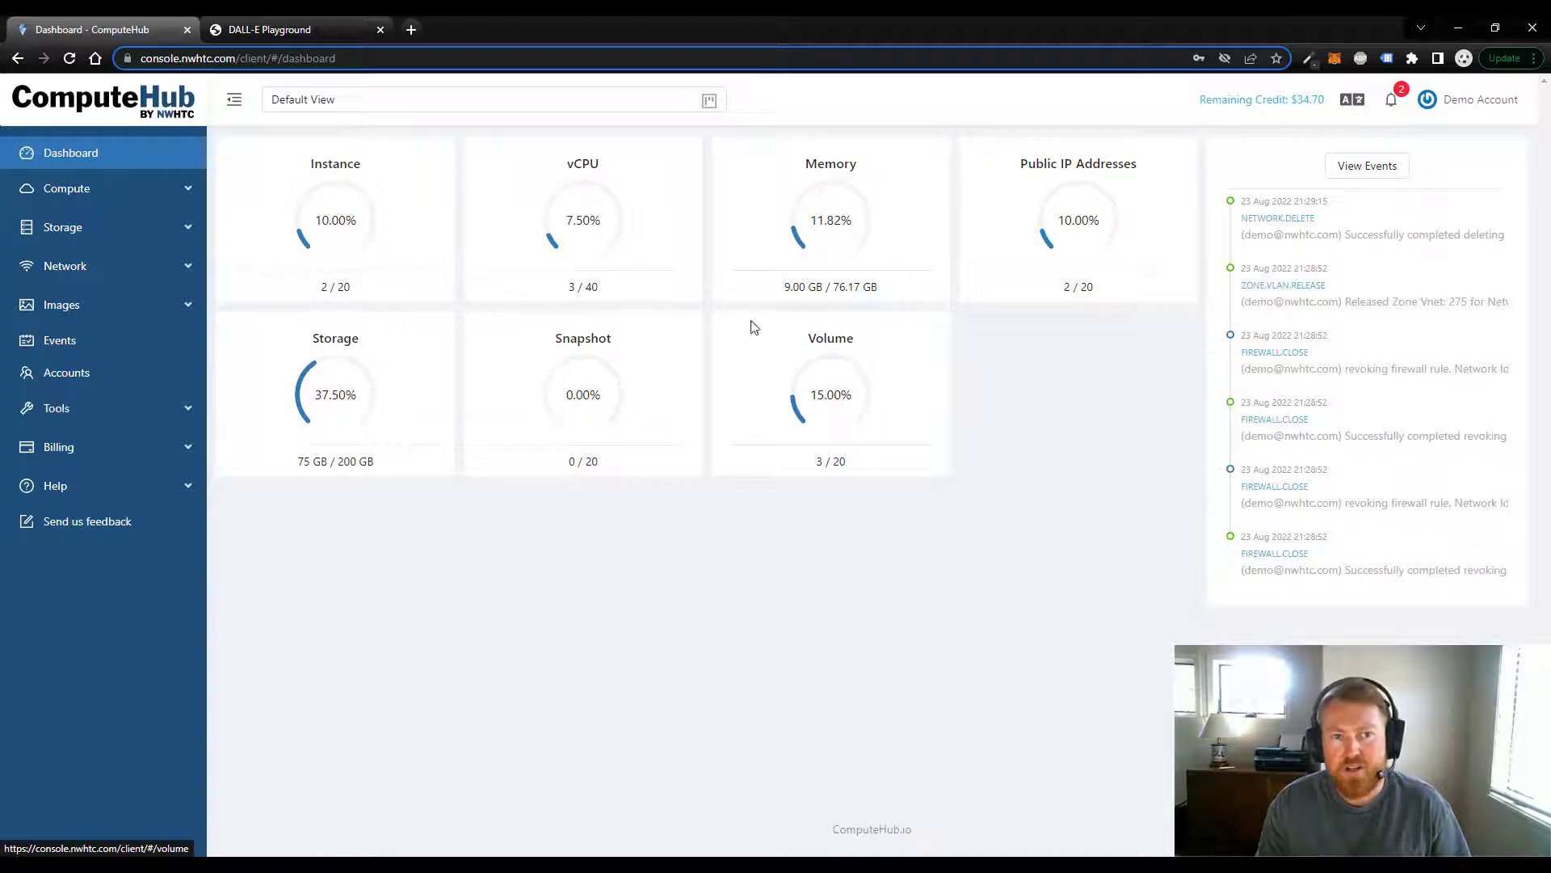
{"action": "left_click", "coordinate": [97, 191]}
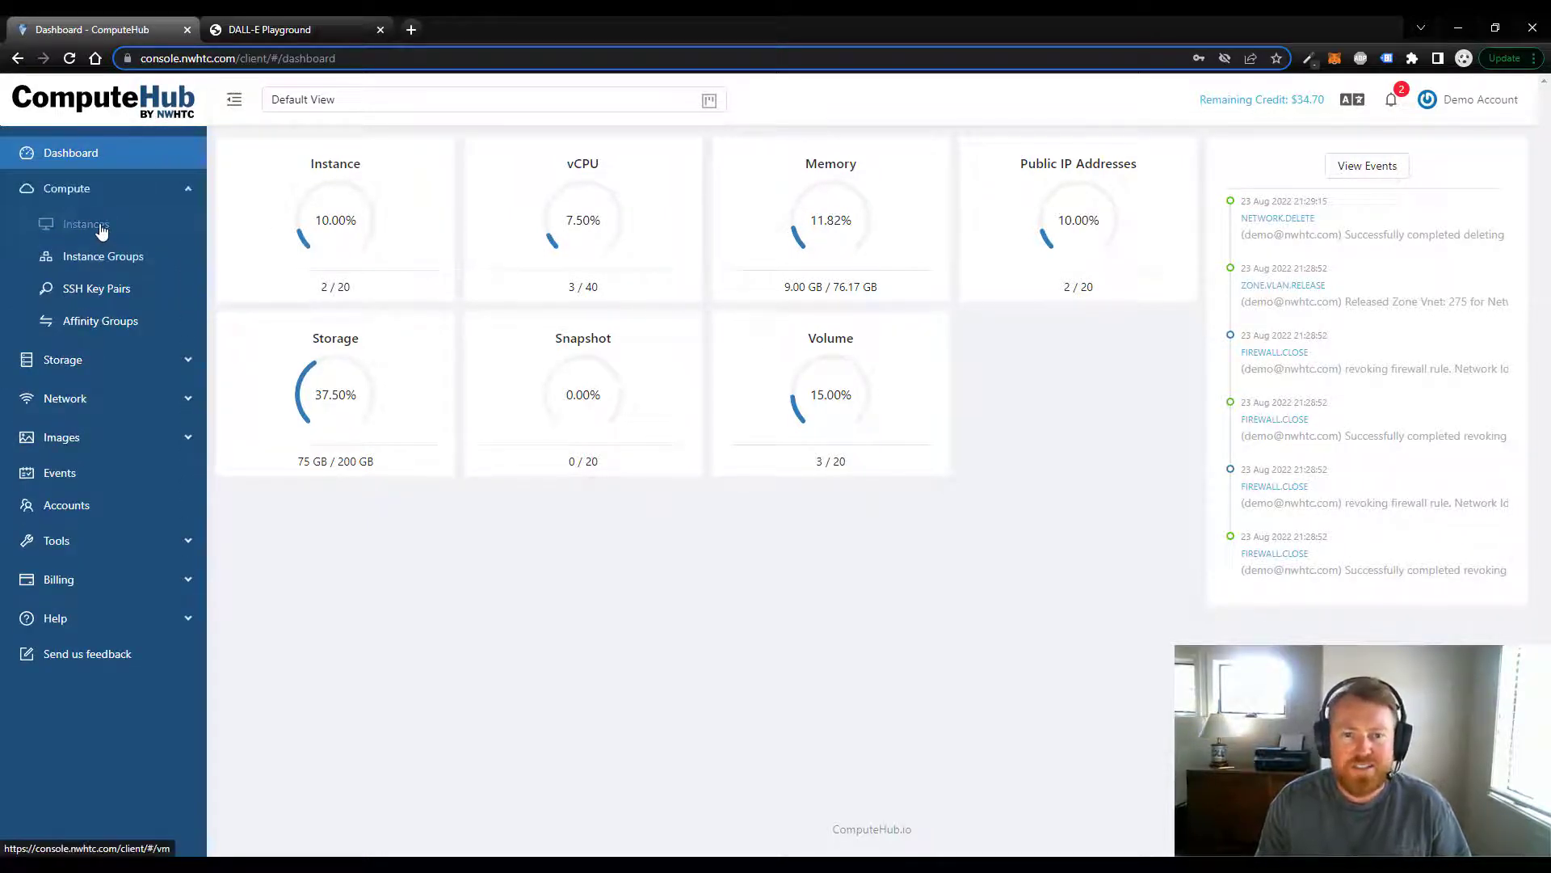
{"action": "left_click", "coordinate": [95, 226]}
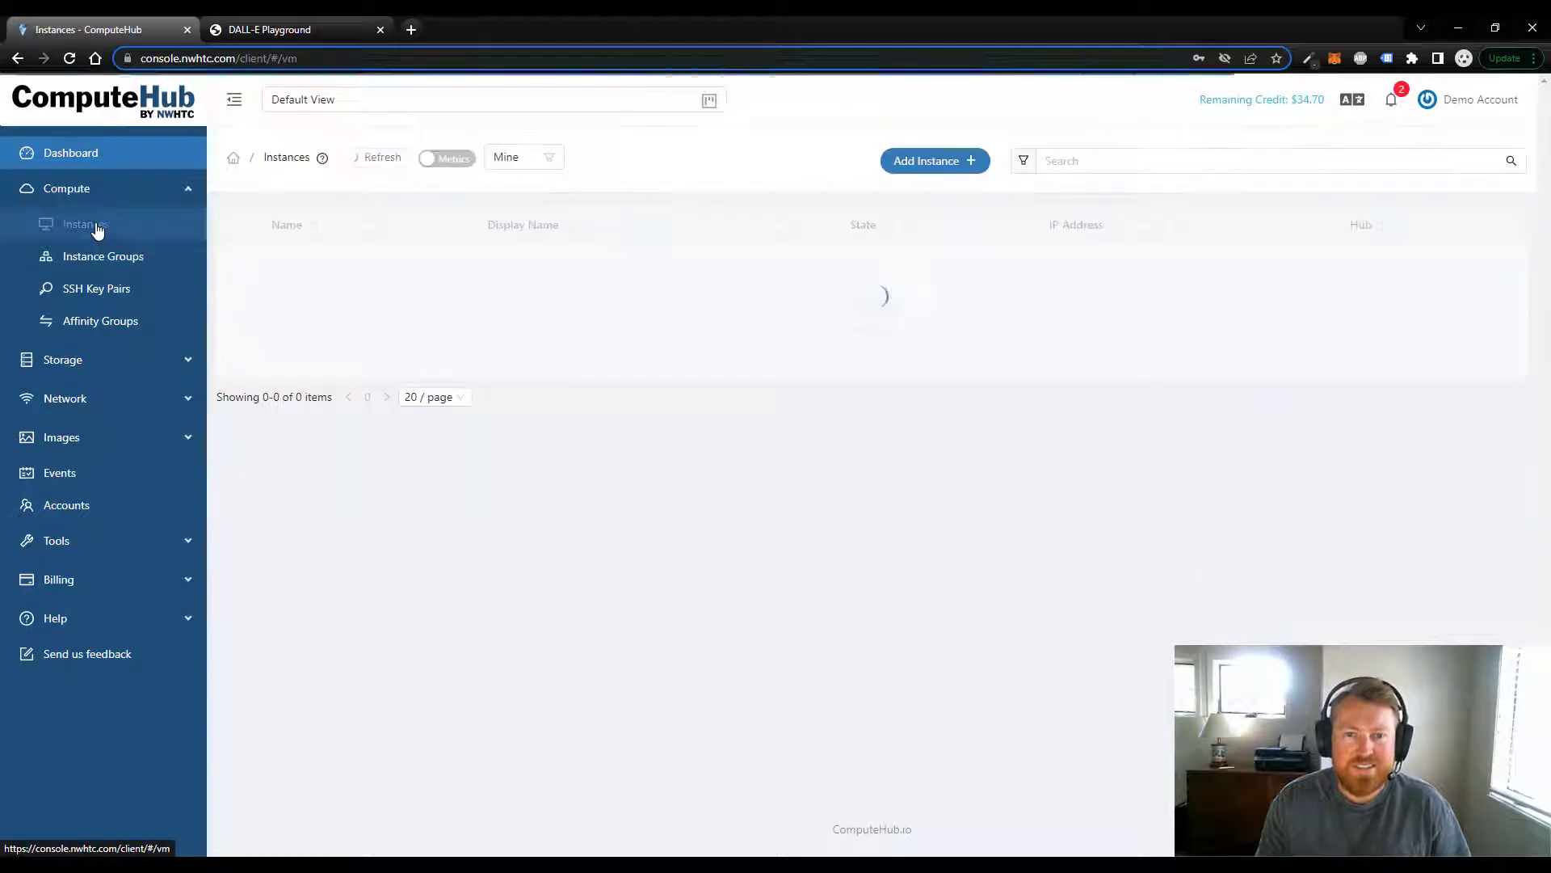
{"action": "left_click", "coordinate": [926, 163]}
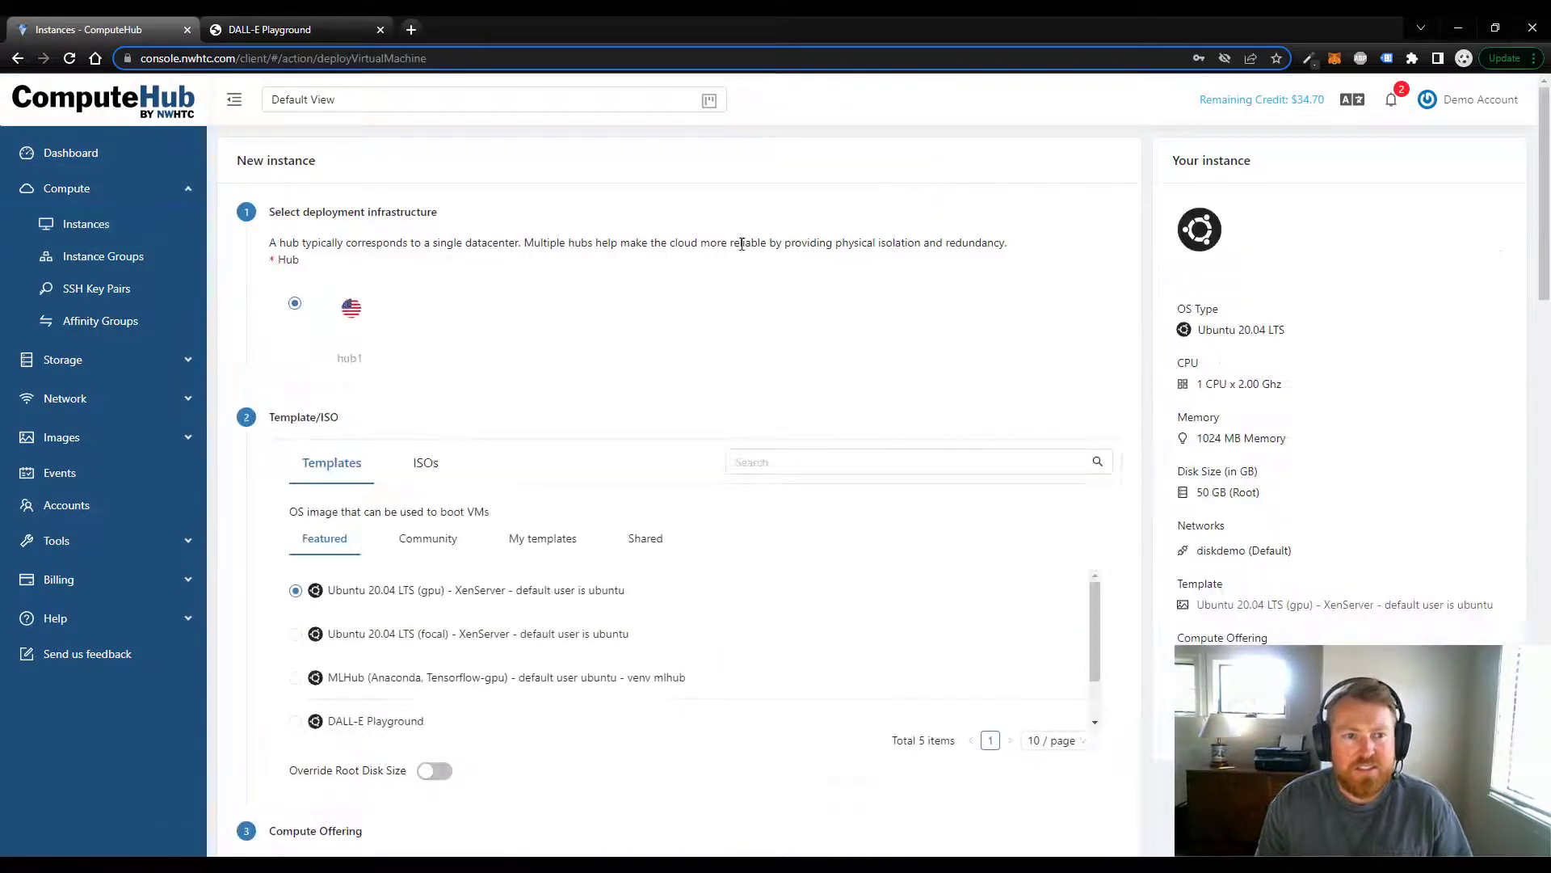
{"action": "scroll", "coordinate": [741, 244], "scroll_direction": "down", "scroll_amount": 3}
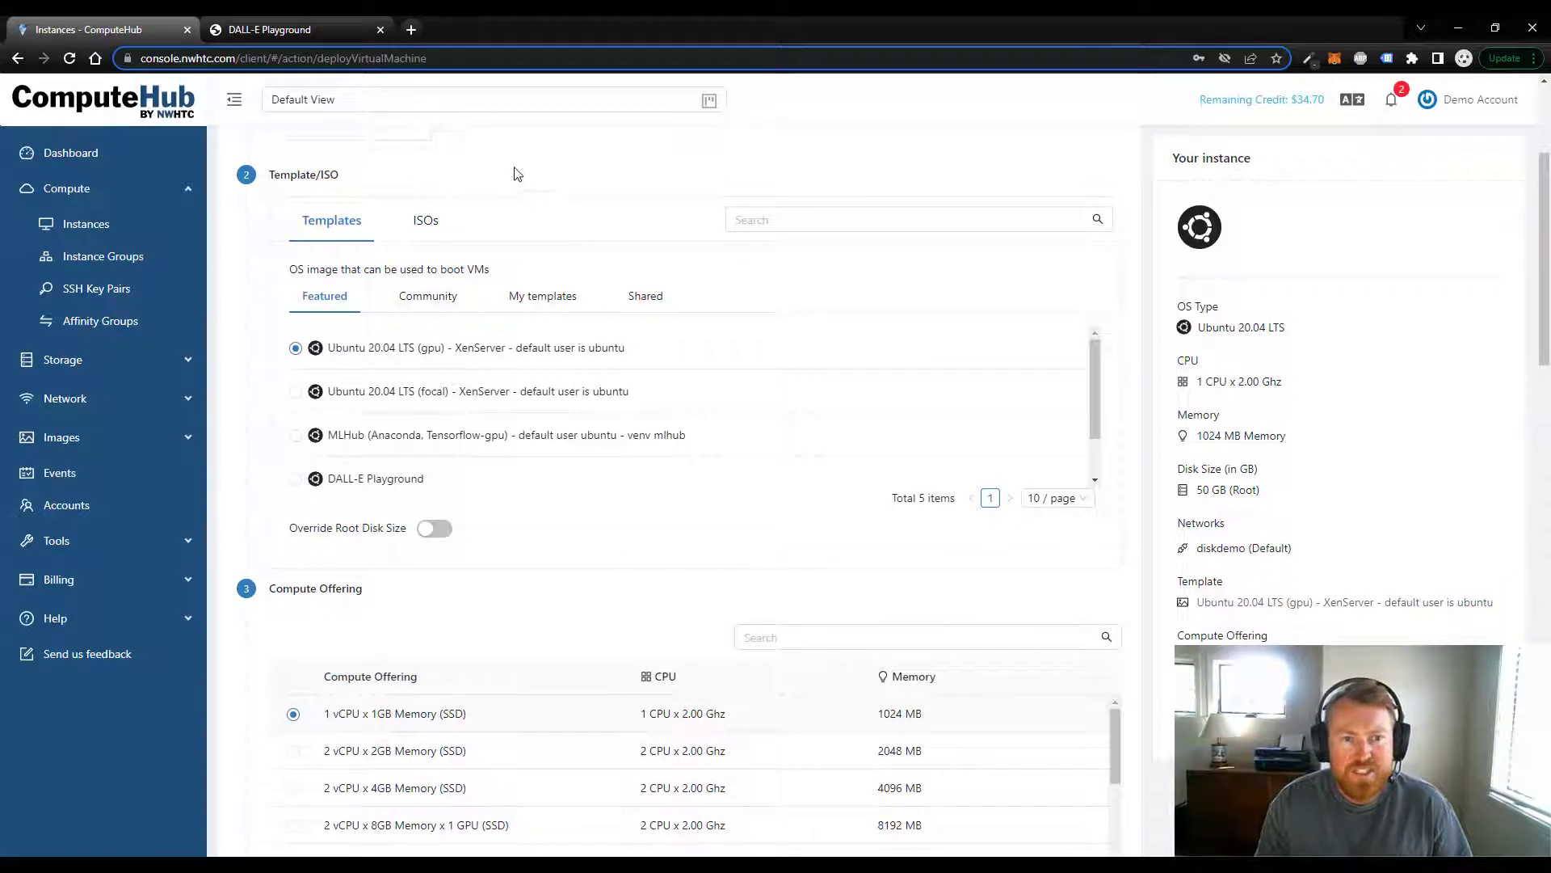
{"action": "left_click", "coordinate": [293, 483]}
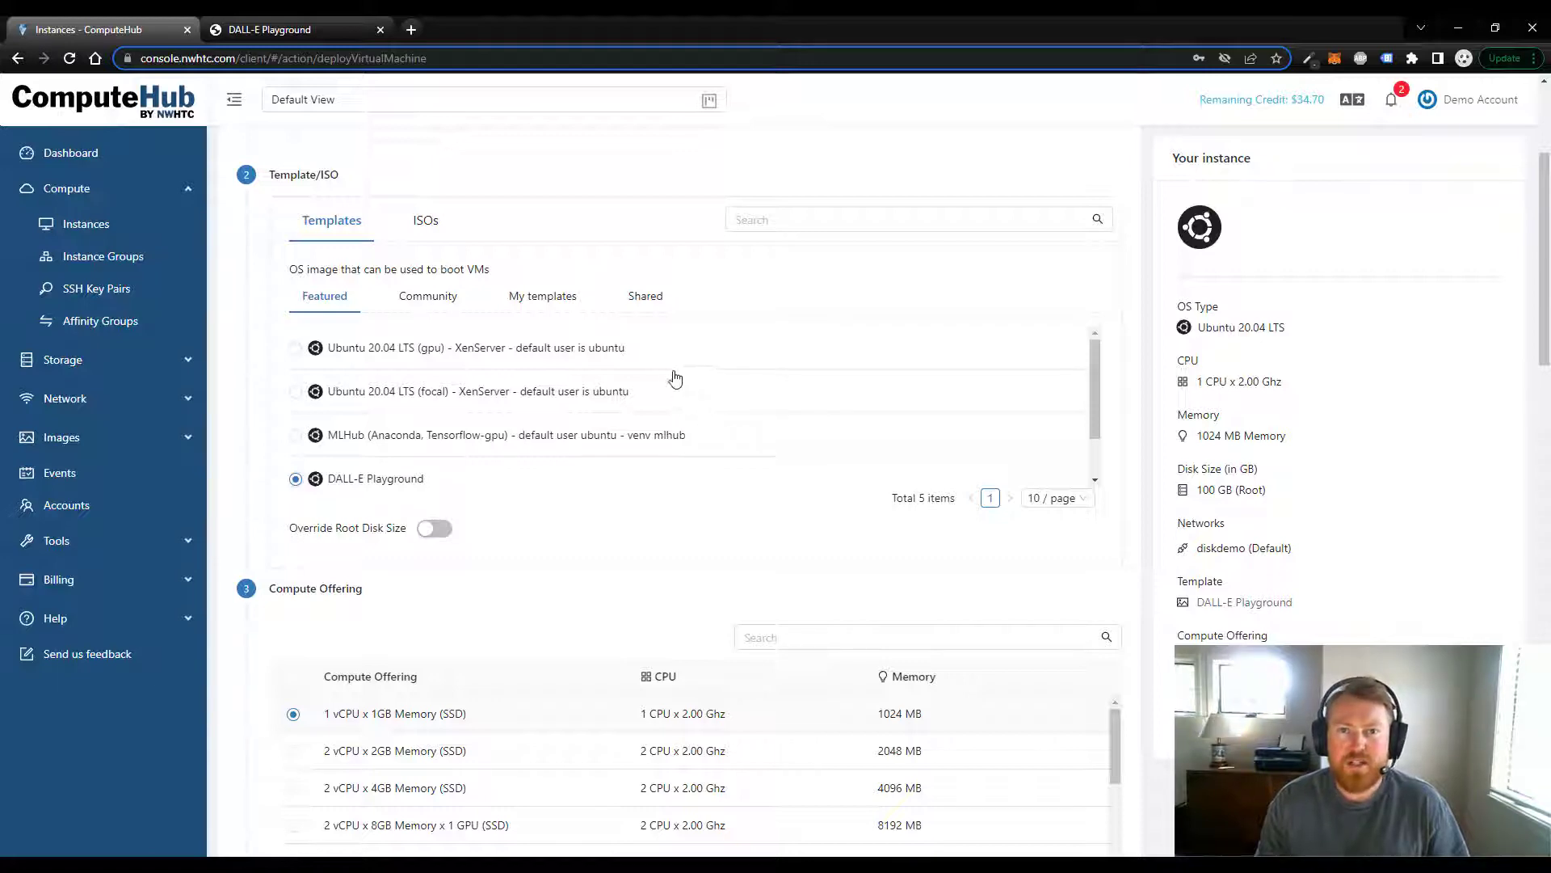
Filter the compute offerings by "gpu" and choose 4 vCPU x 32GB Memory x 1 GPU (SSD).
{"action": "scroll", "coordinate": [738, 437], "scroll_direction": "down", "scroll_amount": 1}
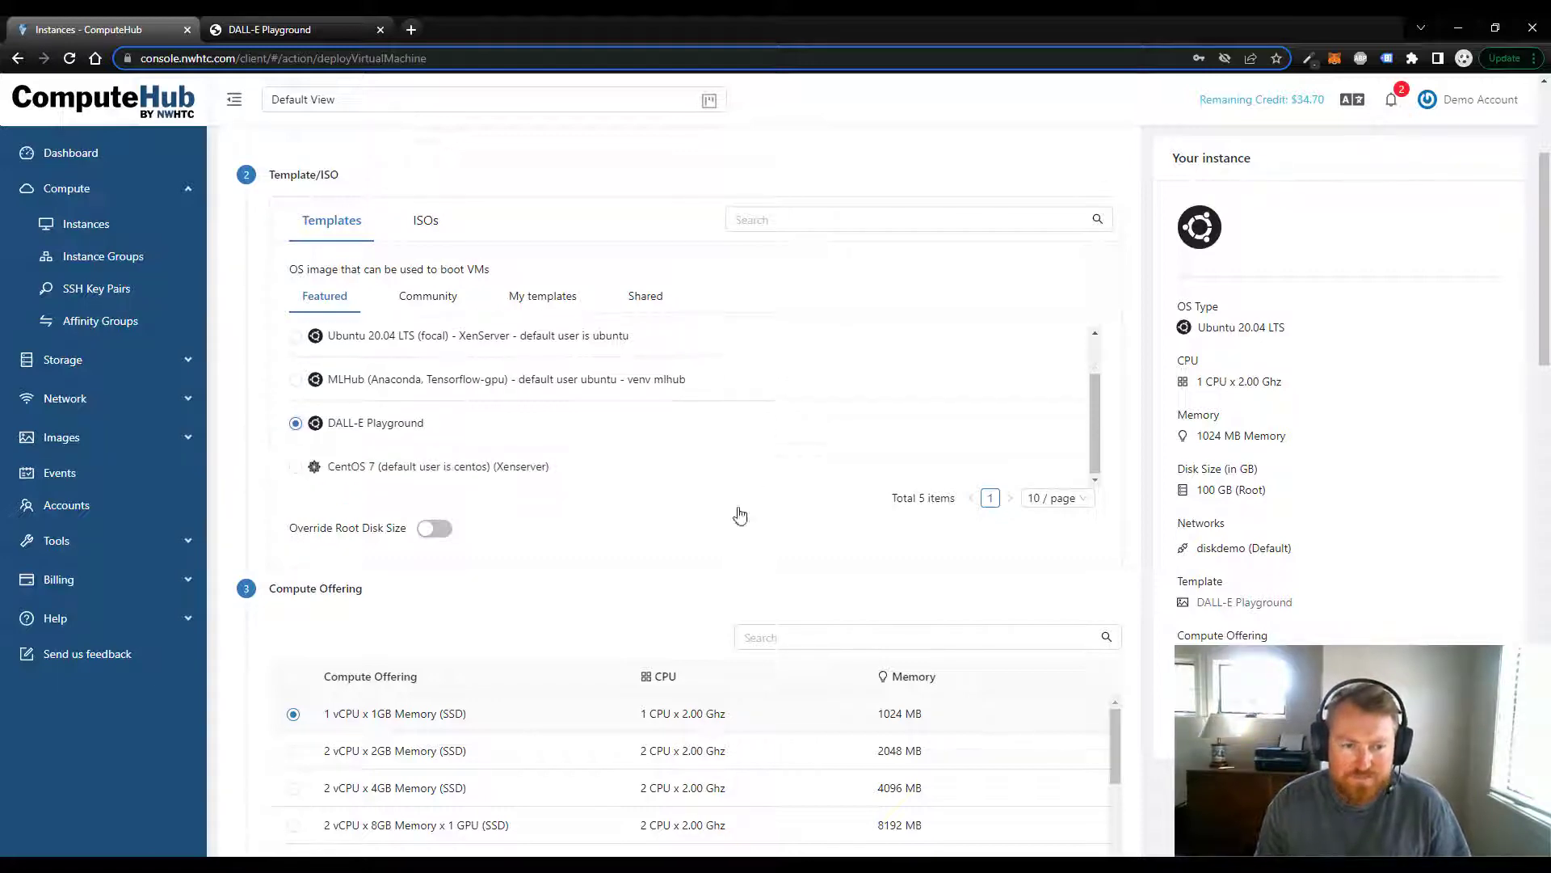
{"action": "scroll", "coordinate": [649, 494], "scroll_direction": "down", "scroll_amount": 1}
{"action": "scroll", "coordinate": [650, 494], "scroll_direction": "down", "scroll_amount": 4}
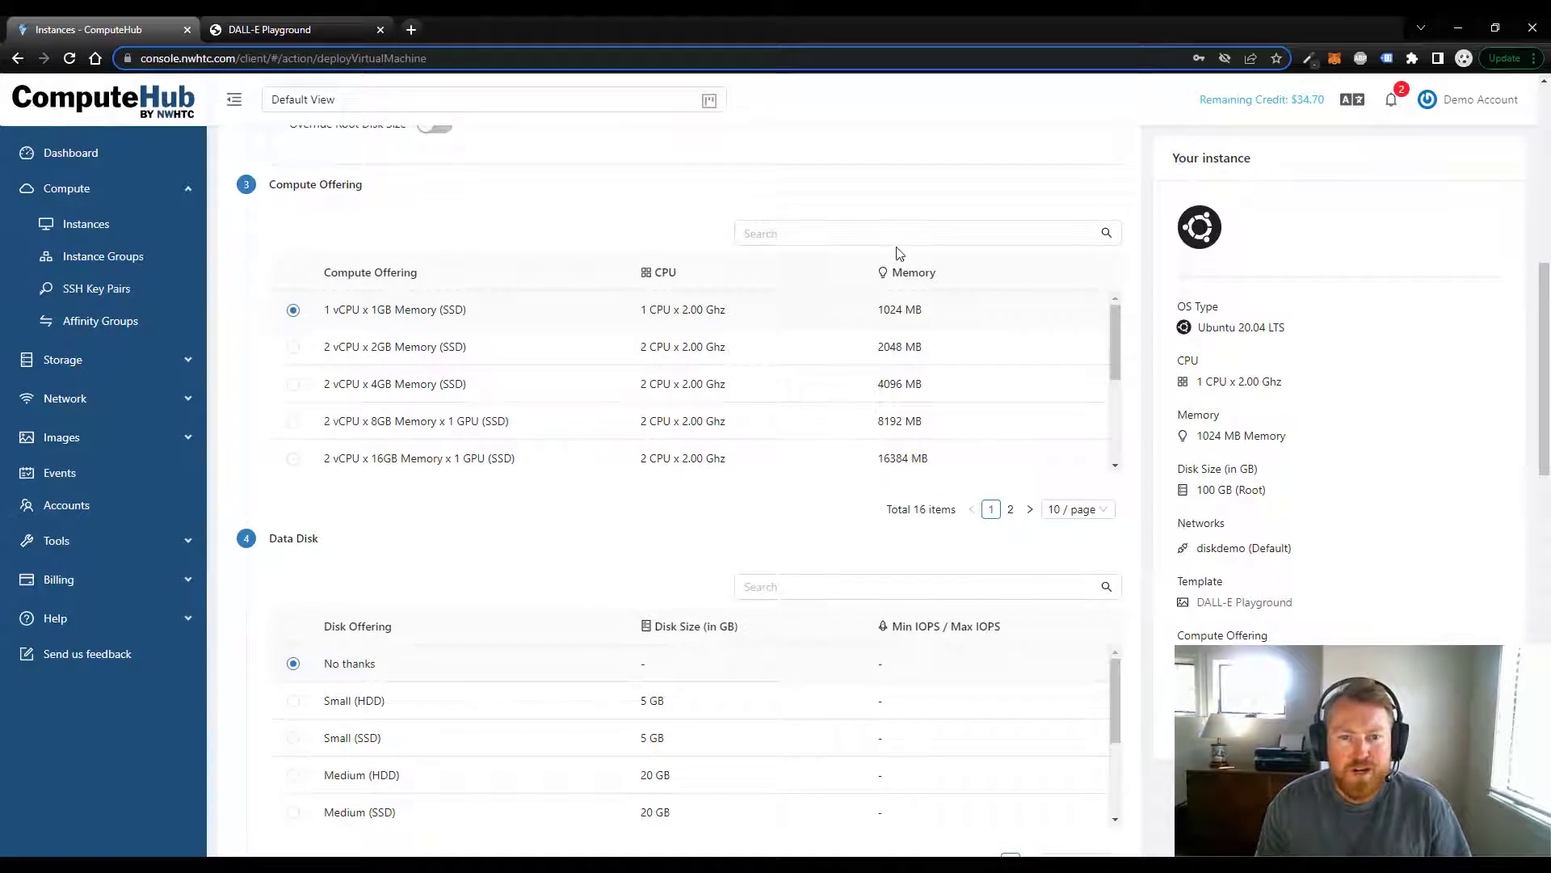
{"action": "left_click", "coordinate": [895, 234]}
{"action": "type", "text": "gp"}
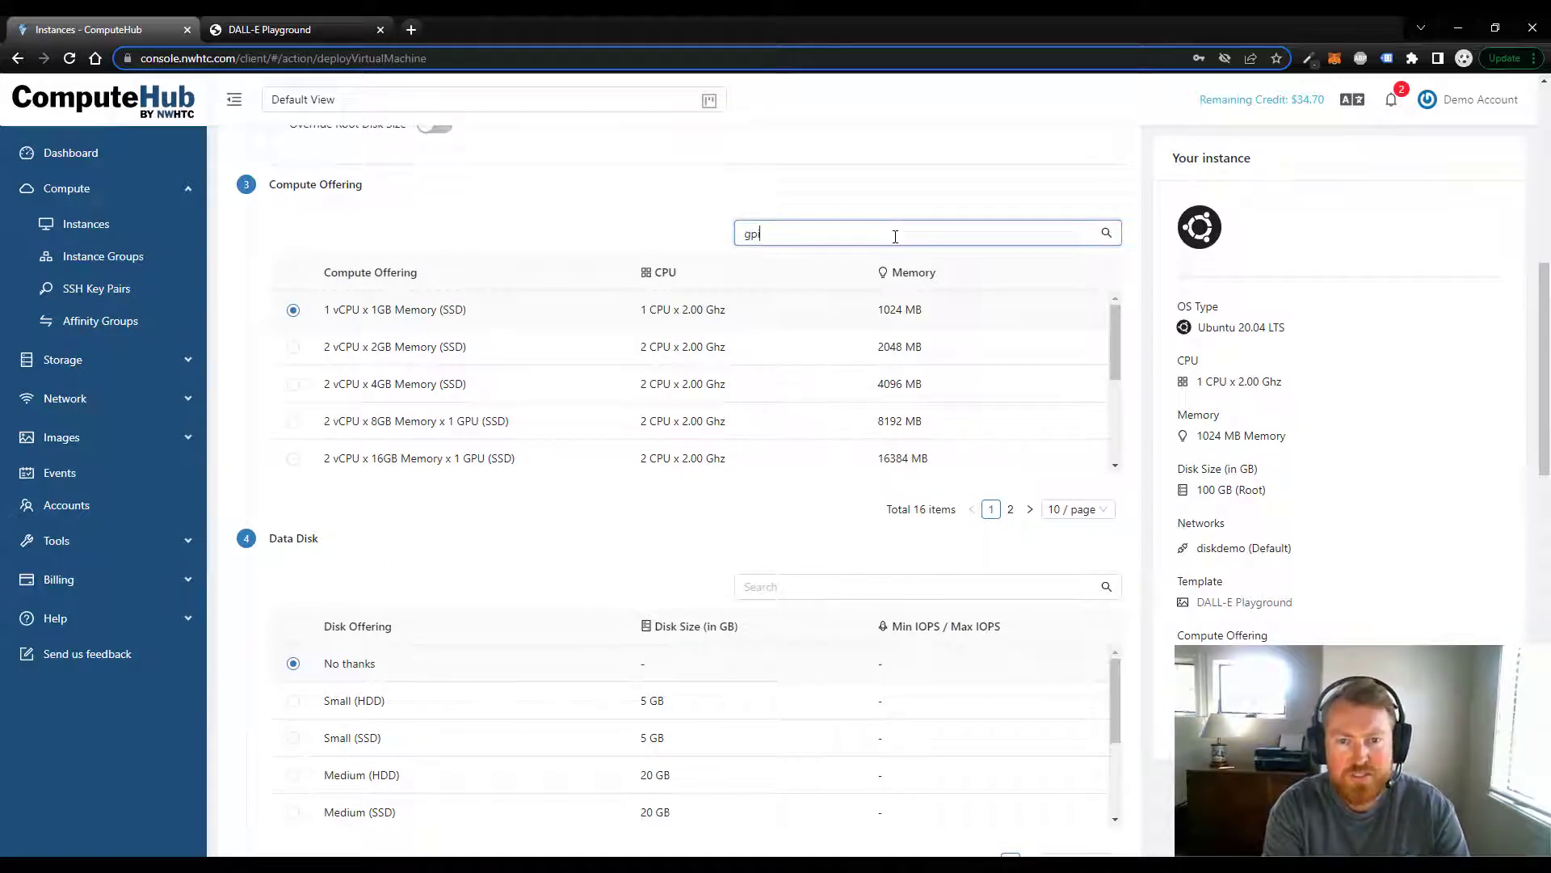
{"action": "type", "text": "u"}
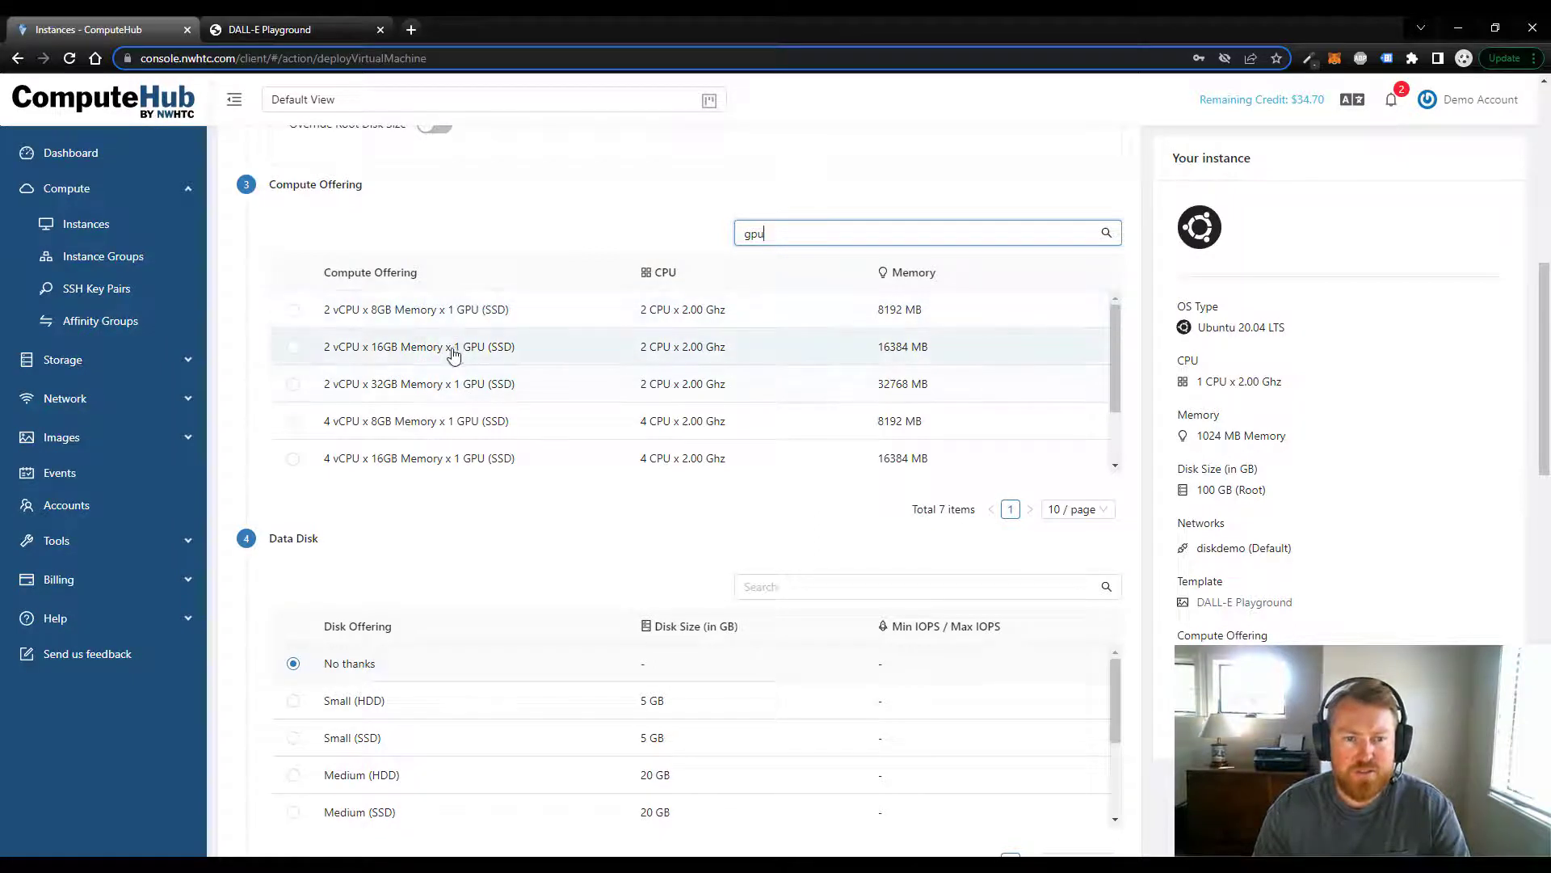
{"action": "scroll", "coordinate": [457, 355], "scroll_direction": "down", "scroll_amount": 2}
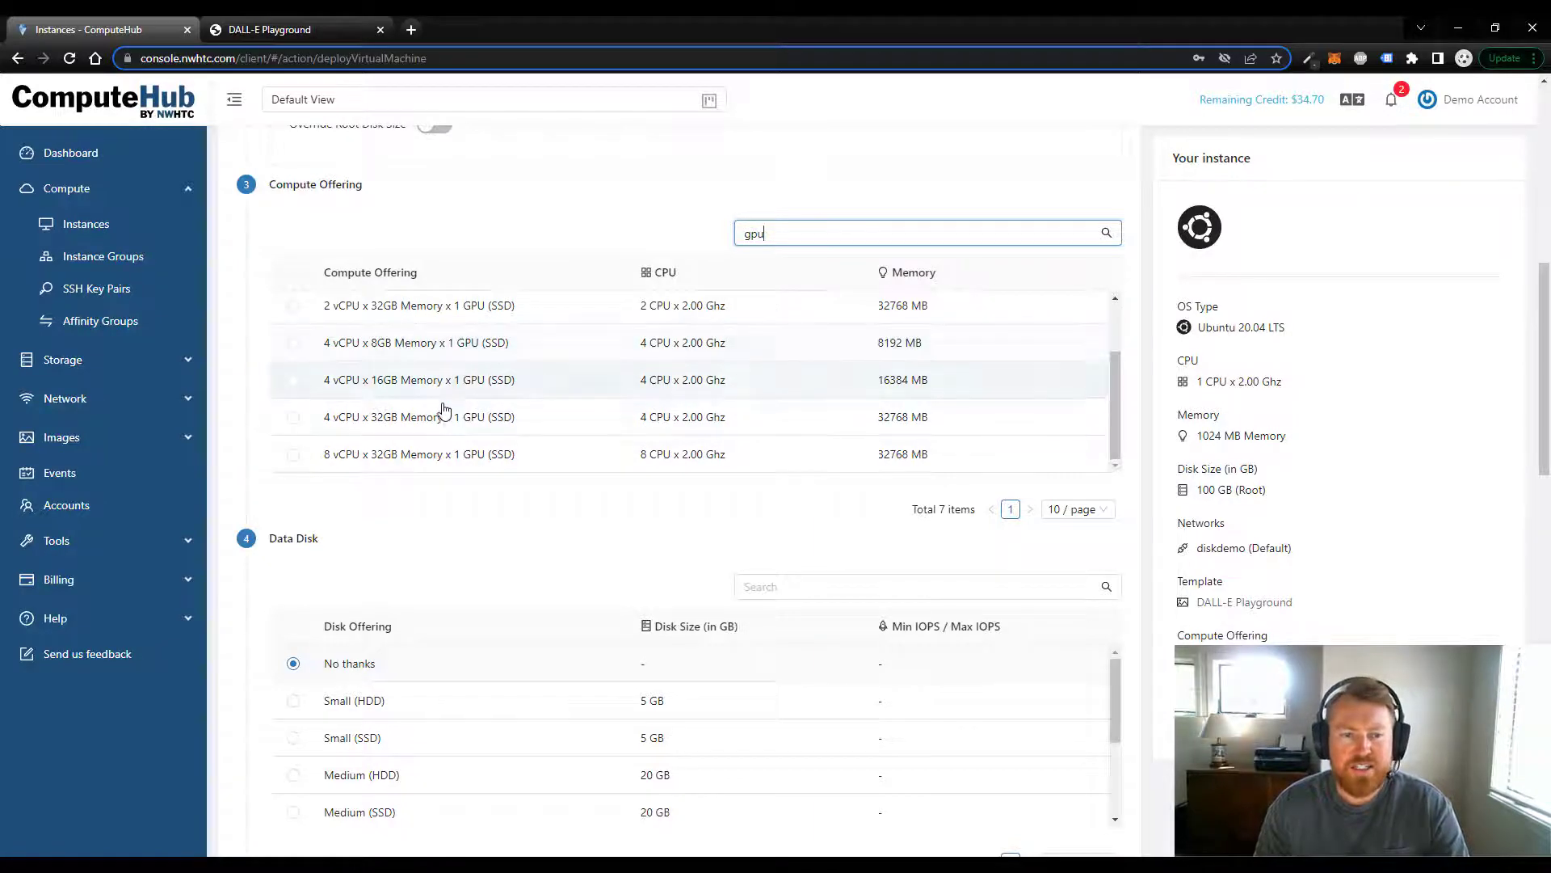
{"action": "left_click", "coordinate": [293, 419]}
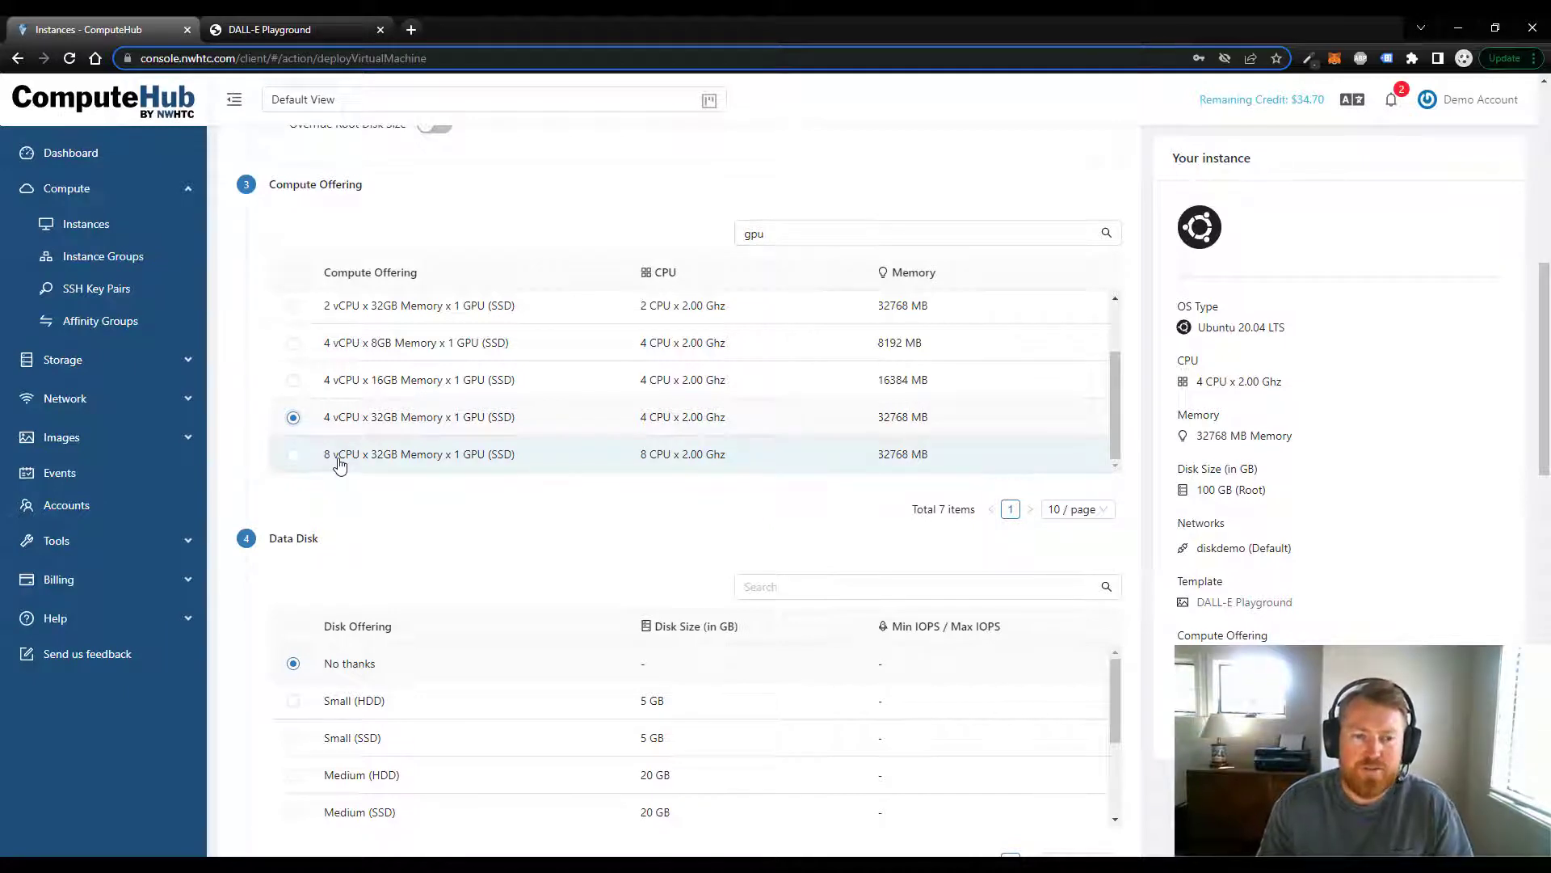
Deselect the diskdemo network and create a new isolated network for the instance with name and description "dalle".
{"action": "scroll", "coordinate": [624, 542], "scroll_direction": "down", "scroll_amount": 3}
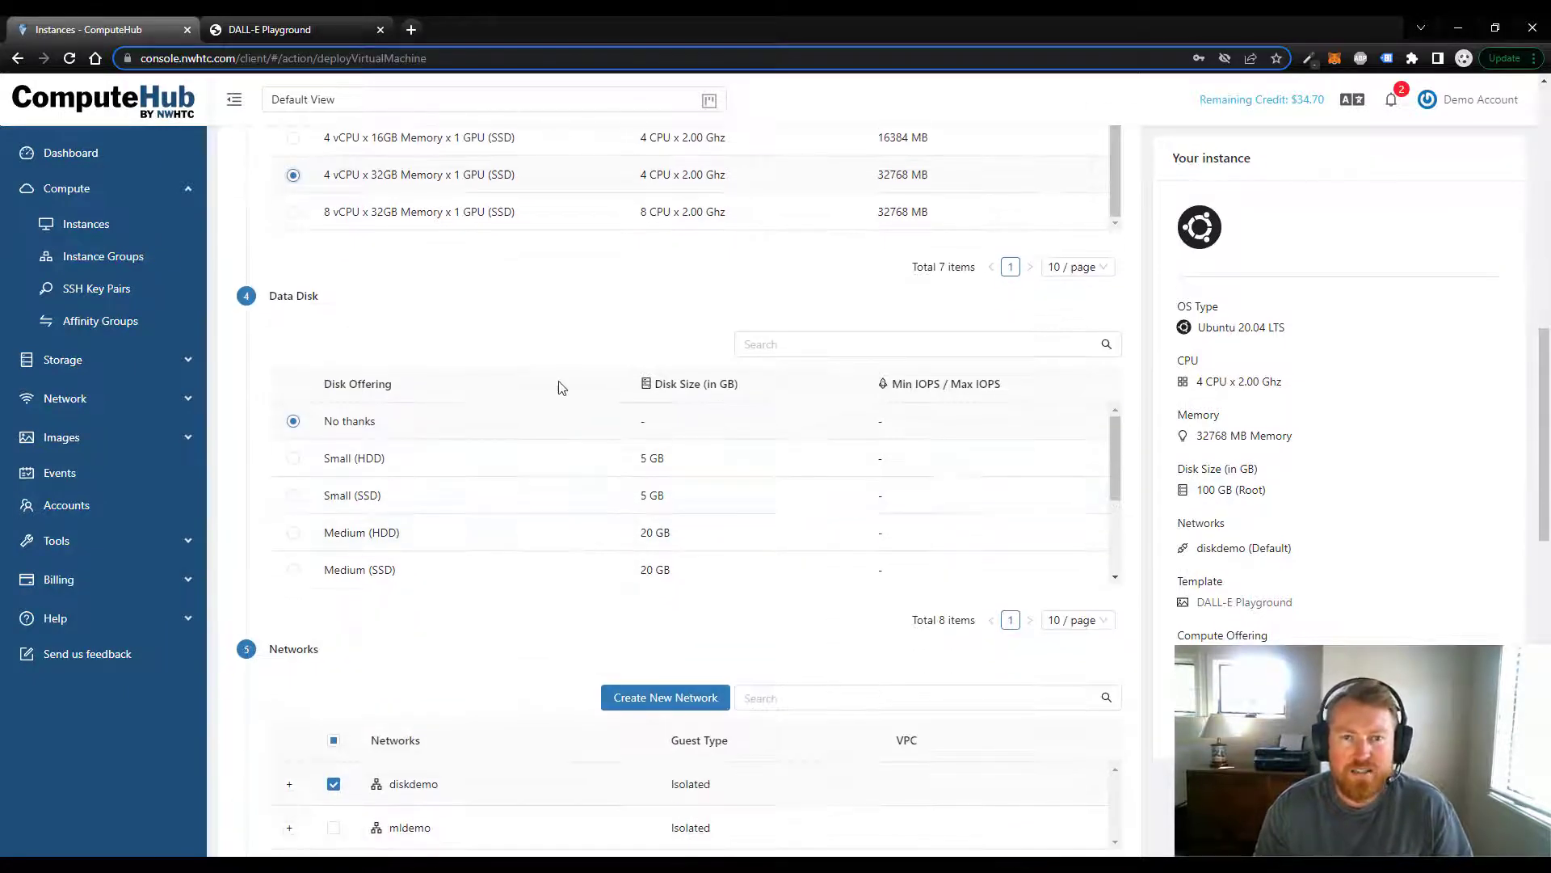
{"action": "scroll", "coordinate": [543, 388], "scroll_direction": "down", "scroll_amount": 3}
{"action": "left_click", "coordinate": [333, 542]}
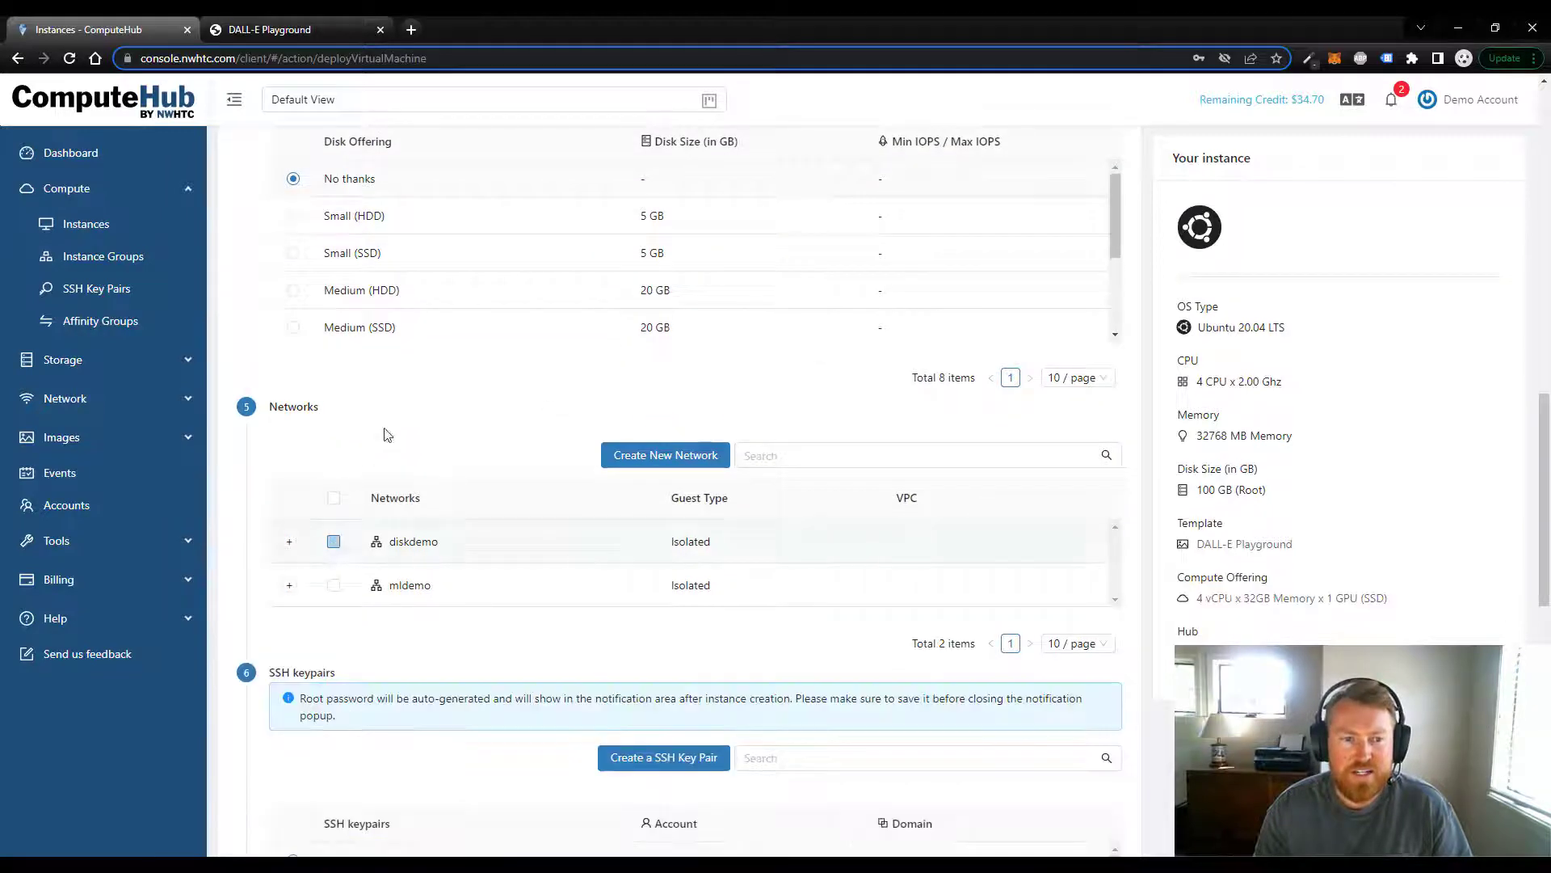
{"action": "scroll", "coordinate": [610, 394], "scroll_direction": "down", "scroll_amount": 1}
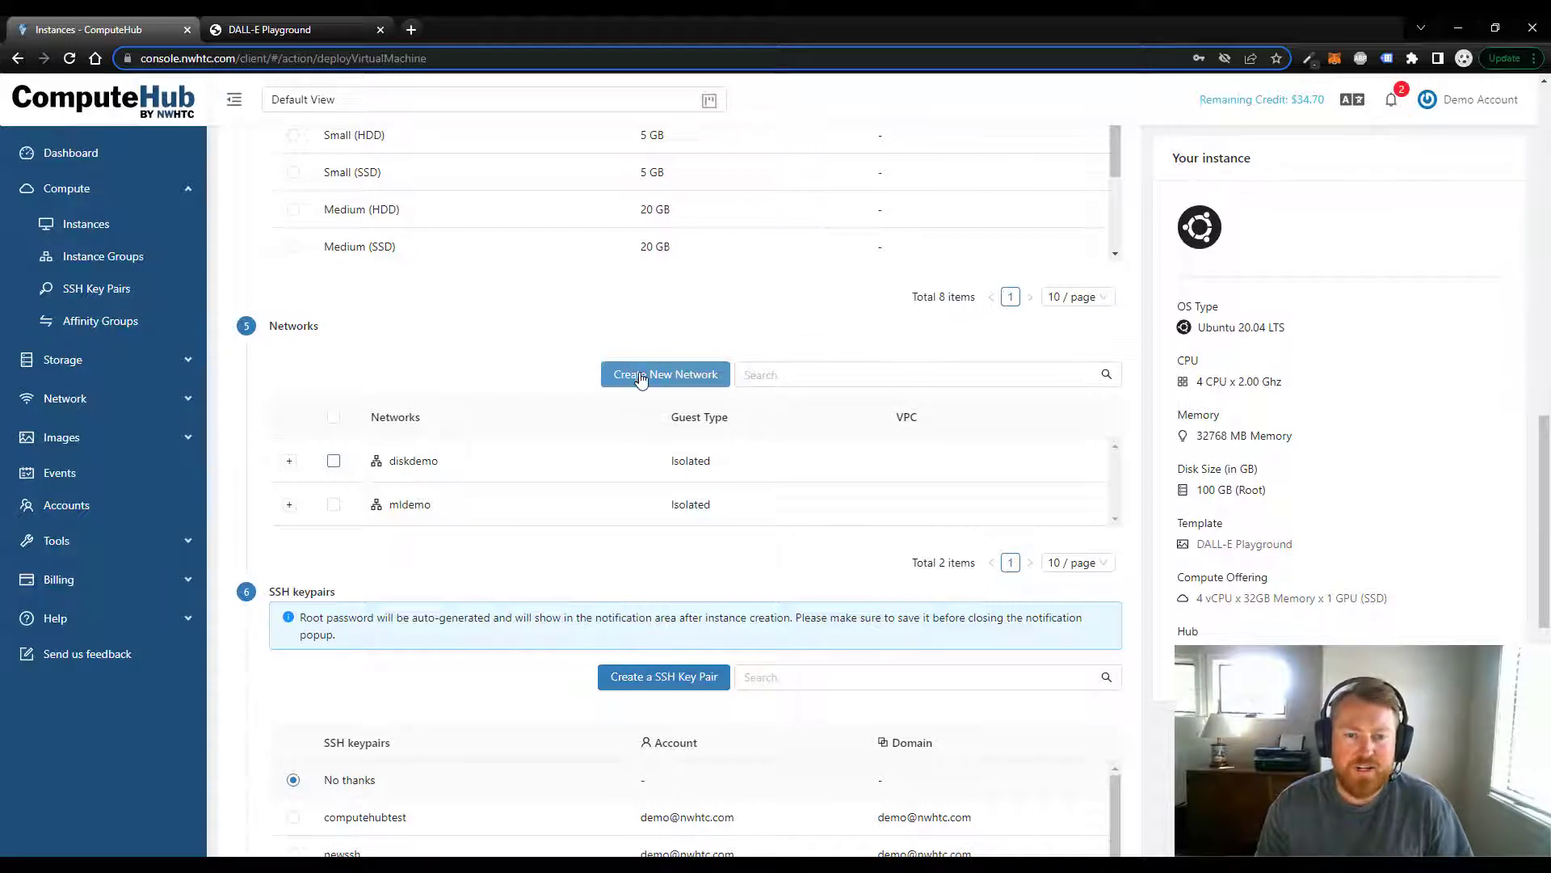
{"action": "left_click", "coordinate": [631, 374]}
{"action": "type", "text": "dalle"}
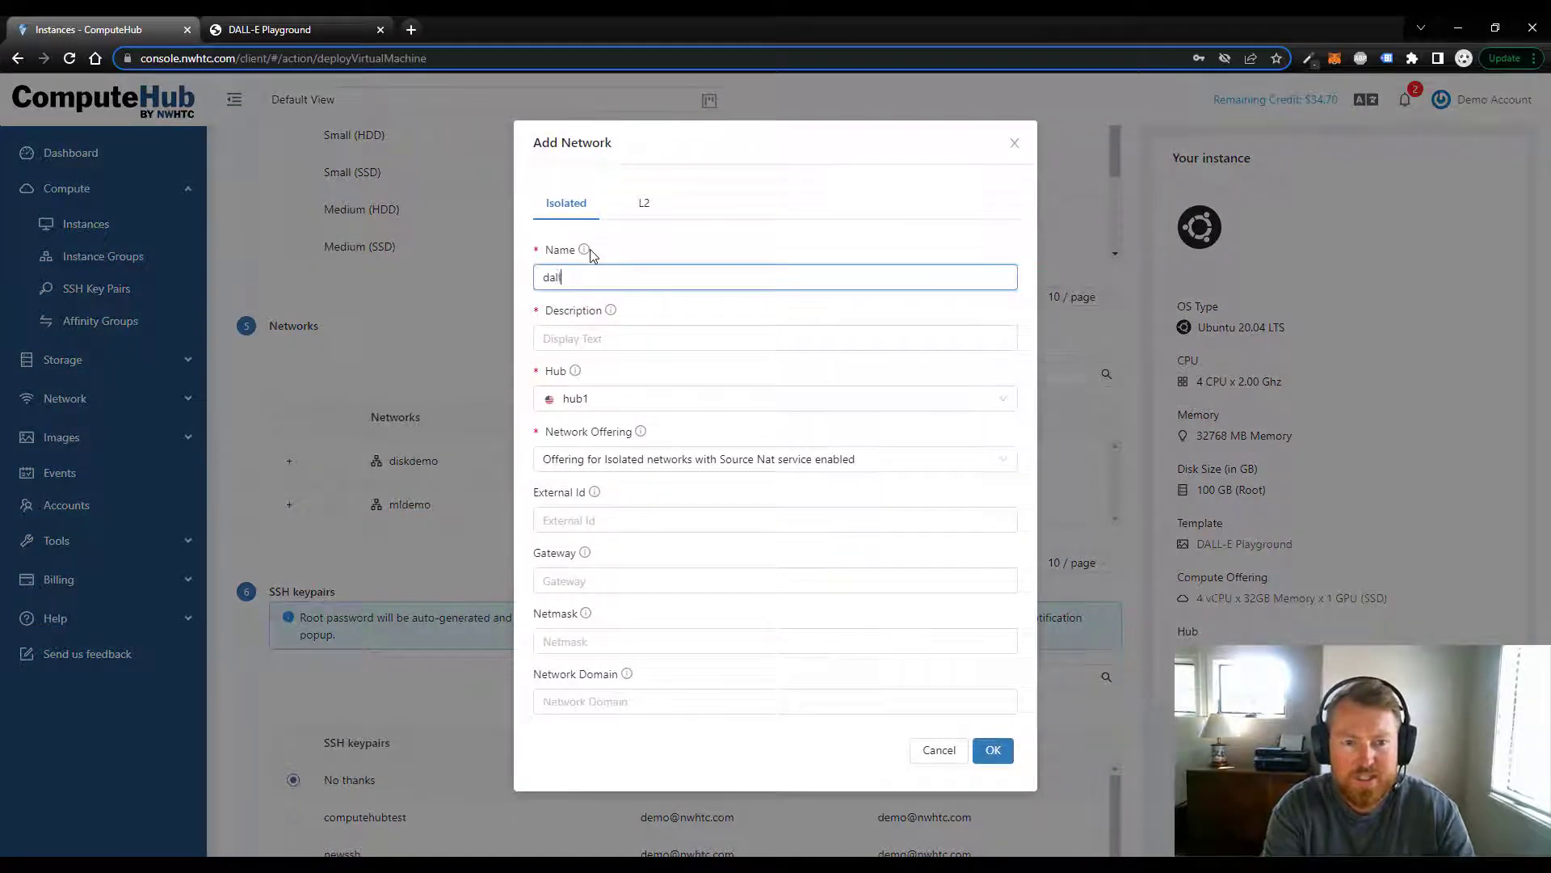
{"action": "key", "text": "Tab"}
{"action": "type", "text": "dalle"}
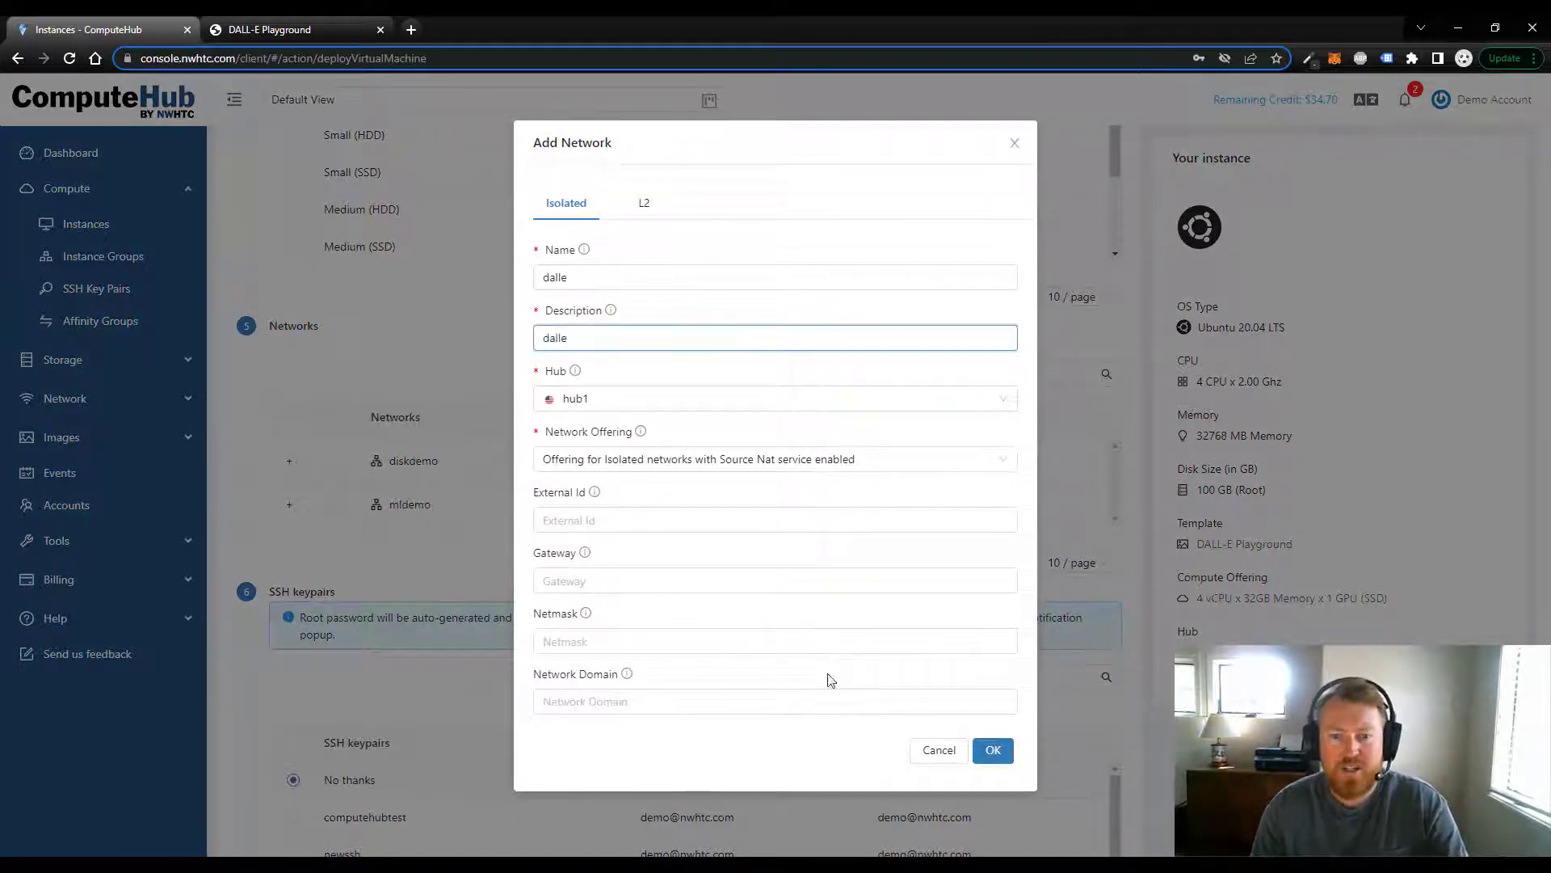
{"action": "left_click", "coordinate": [990, 755]}
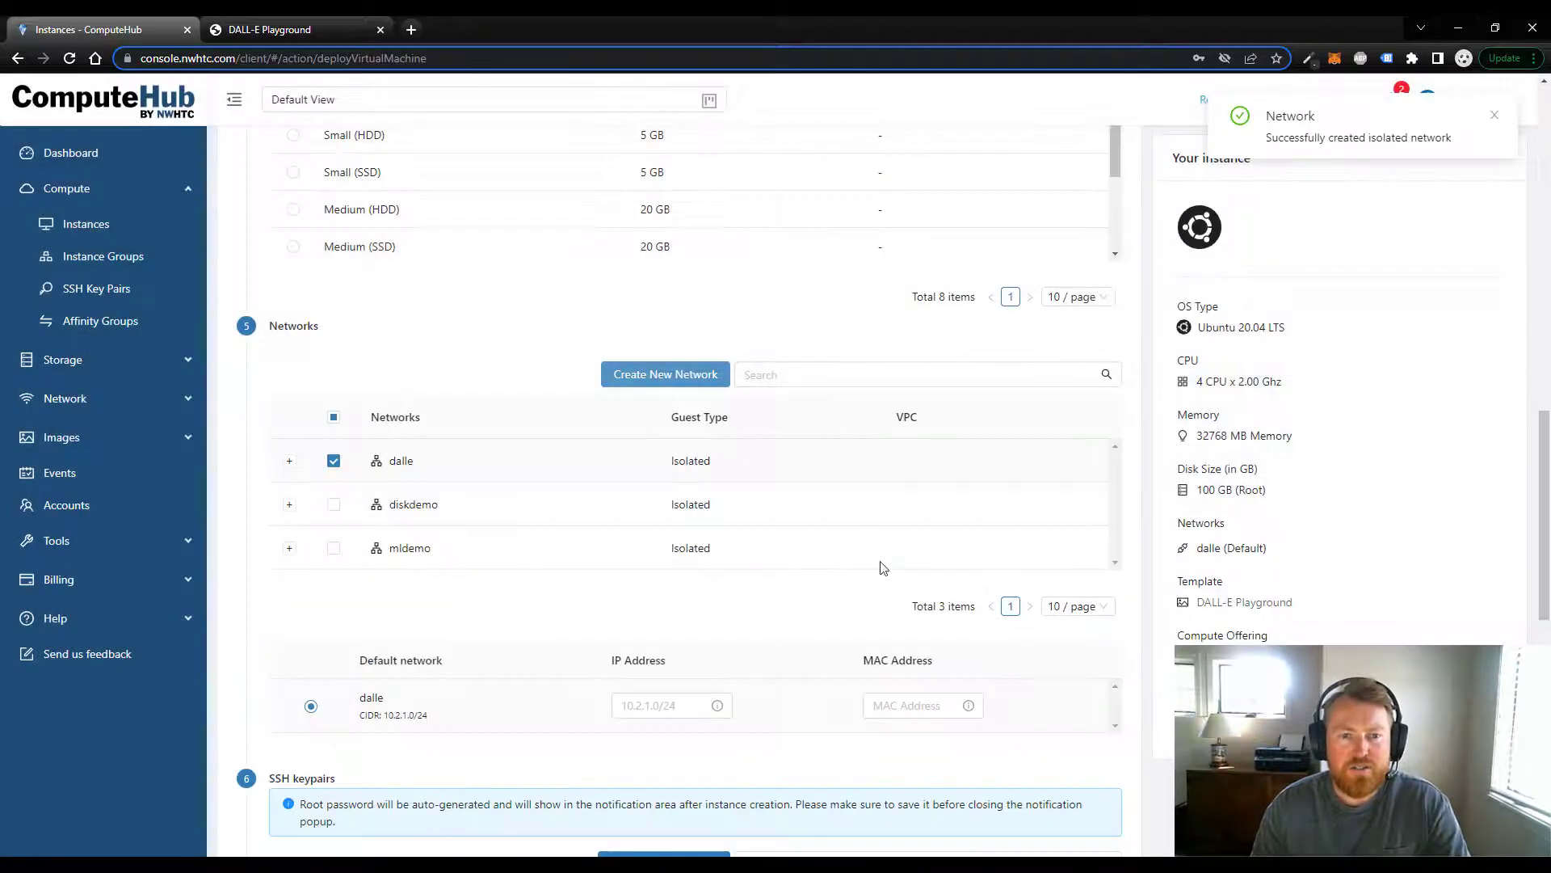
Name the instance "dalle", launch the virtual machine without an SSH key pair, and dismiss its password notification.
{"action": "scroll", "coordinate": [727, 517], "scroll_direction": "down", "scroll_amount": 5}
{"action": "scroll", "coordinate": [537, 194], "scroll_direction": "down", "scroll_amount": 4}
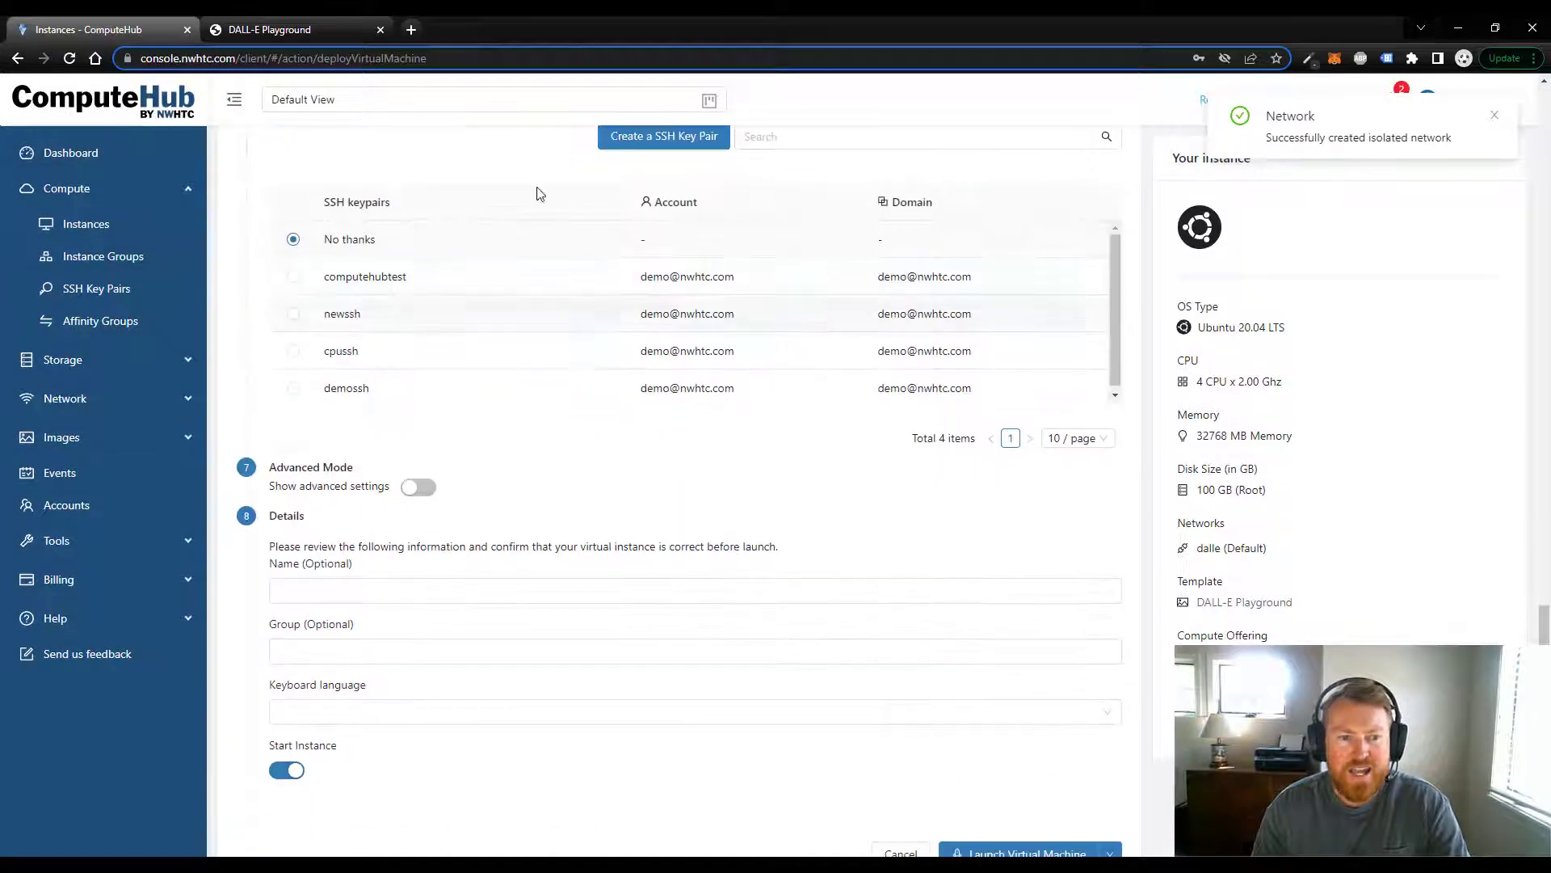
{"action": "scroll", "coordinate": [539, 287], "scroll_direction": "up", "scroll_amount": 2}
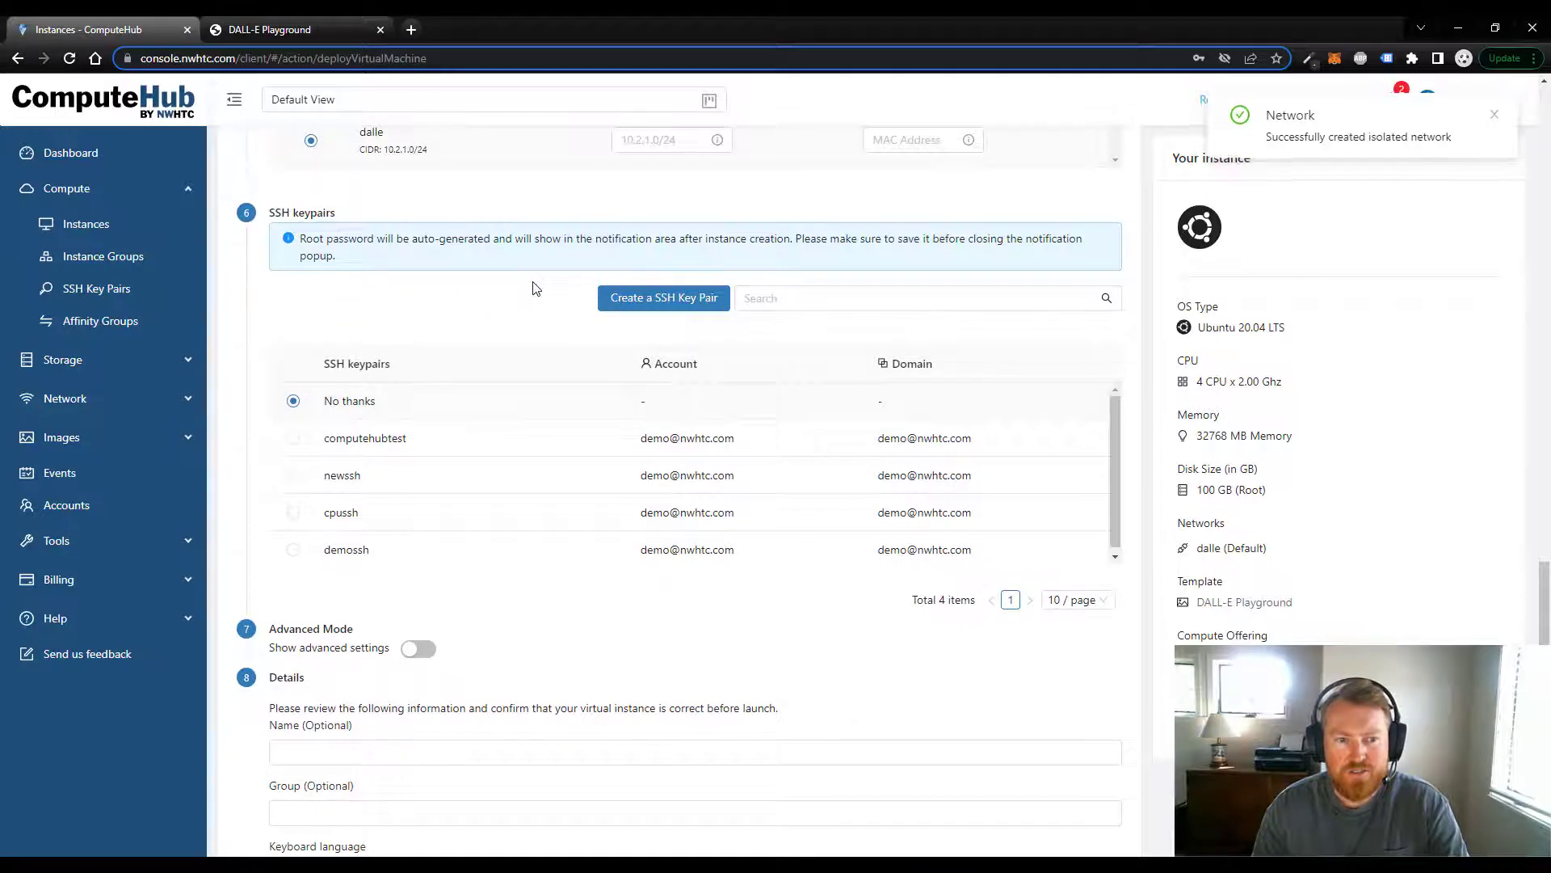
{"action": "scroll", "coordinate": [678, 595], "scroll_direction": "down", "scroll_amount": 3}
{"action": "scroll", "coordinate": [679, 595], "scroll_direction": "down", "scroll_amount": 1}
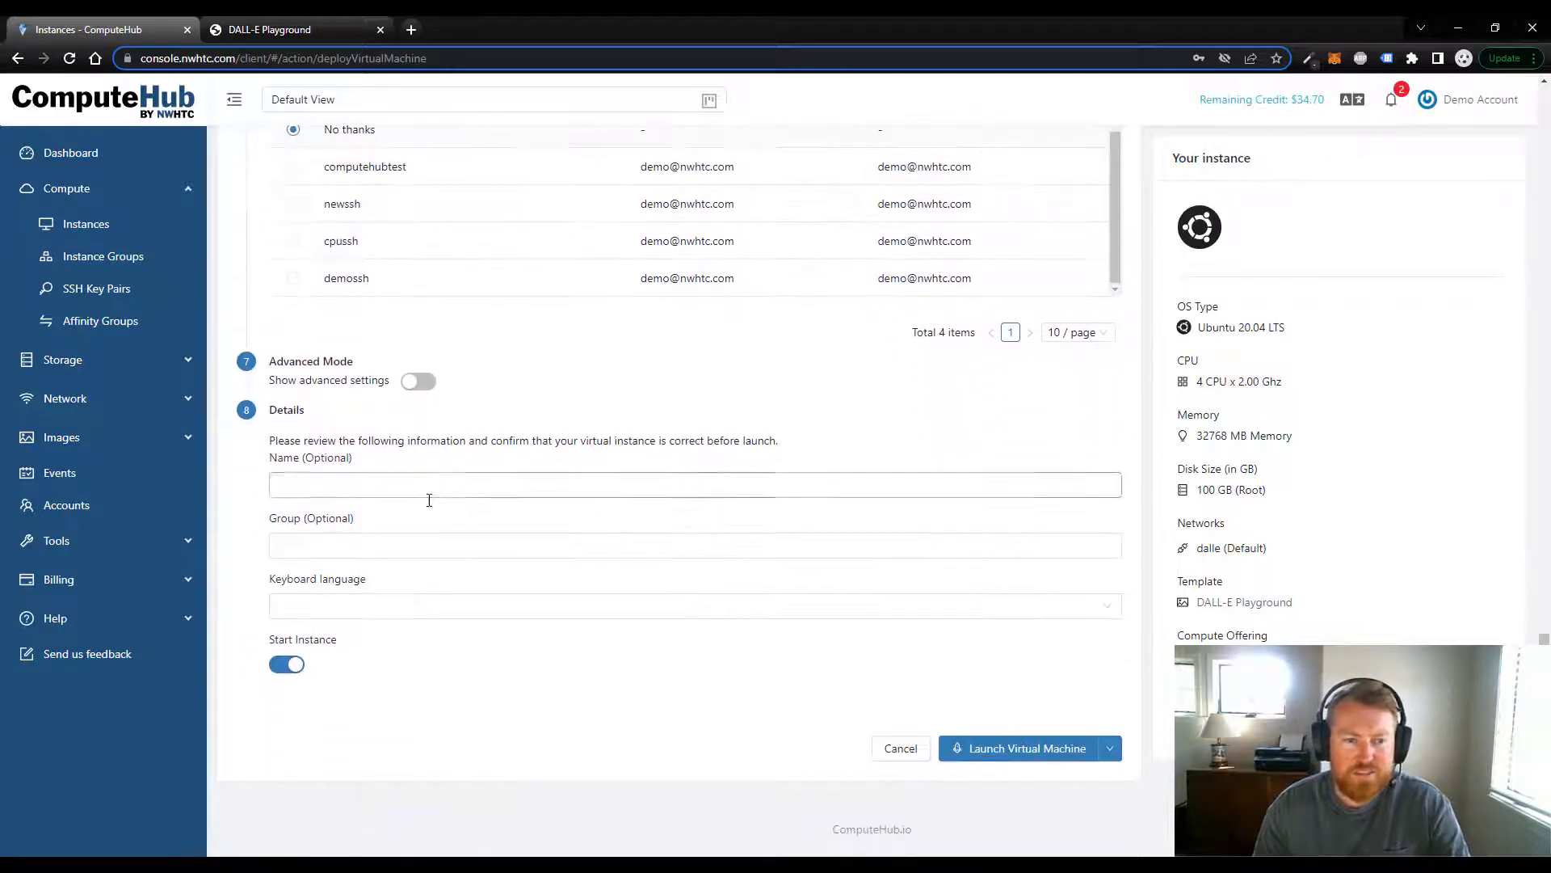
{"action": "left_click", "coordinate": [416, 485]}
{"action": "type", "text": "dalle"}
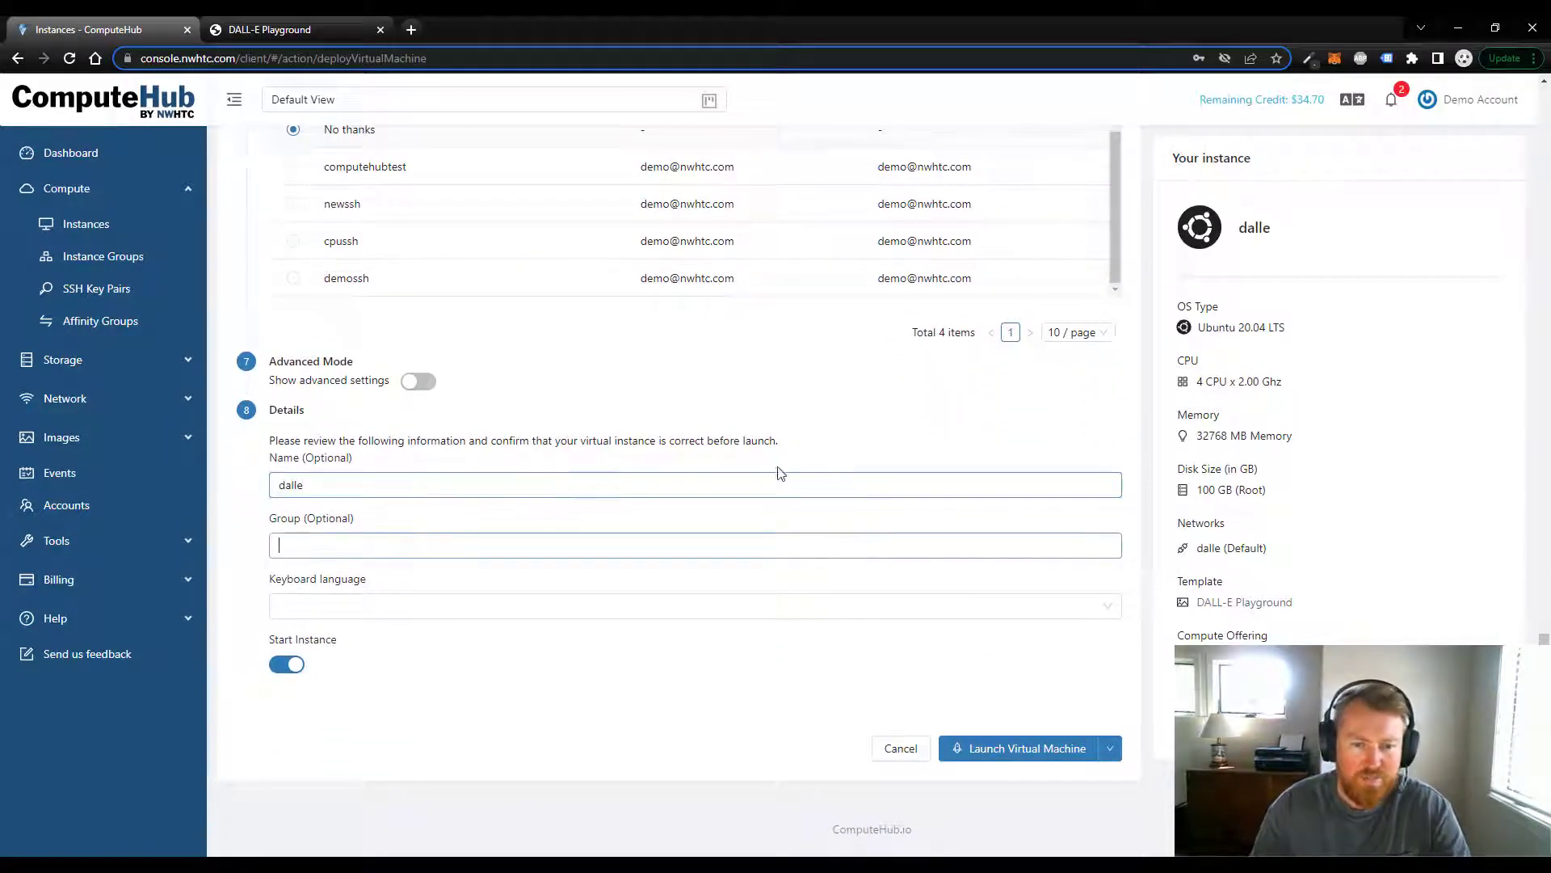
{"action": "left_click", "coordinate": [1018, 752]}
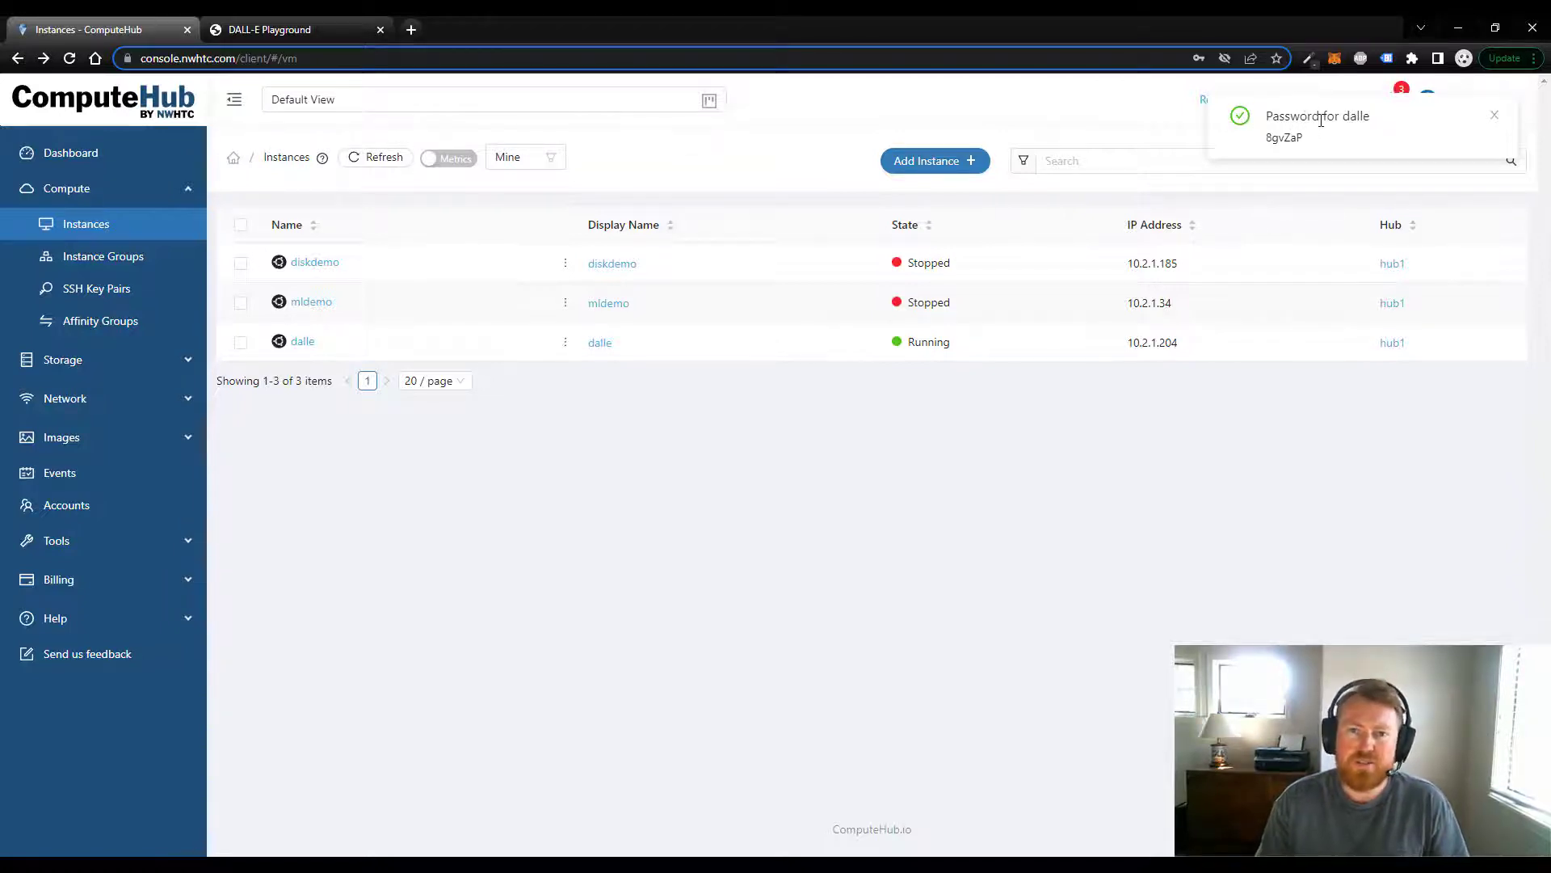
{"action": "left_click", "coordinate": [1491, 117]}
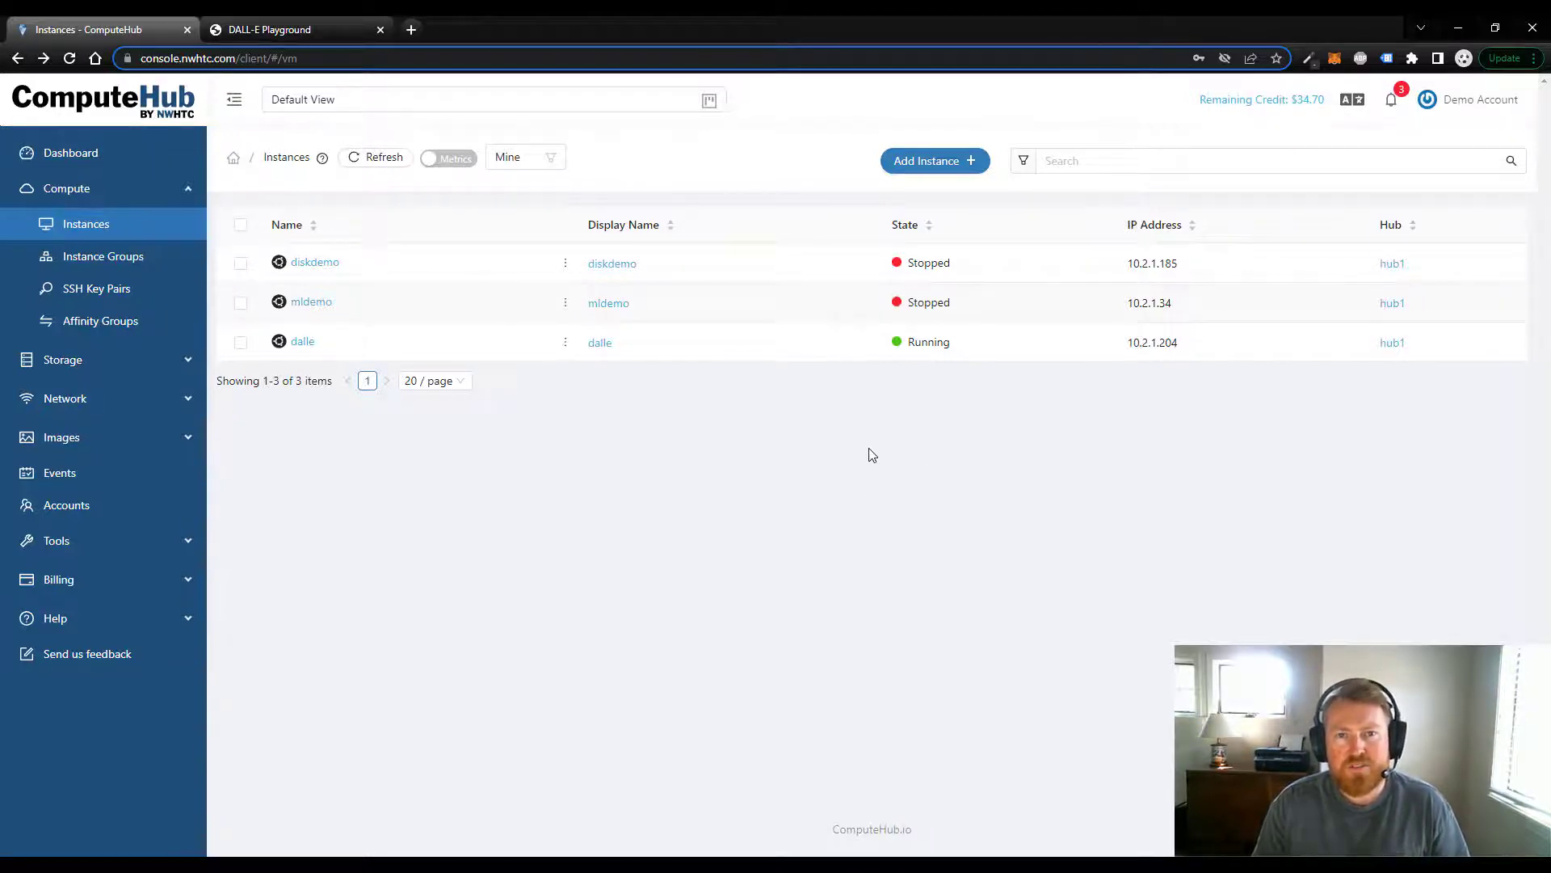
Open the guest network attached to the dalle instance and add a TCP egress rule with blank CIDRs and ports.
{"action": "left_click", "coordinate": [301, 343]}
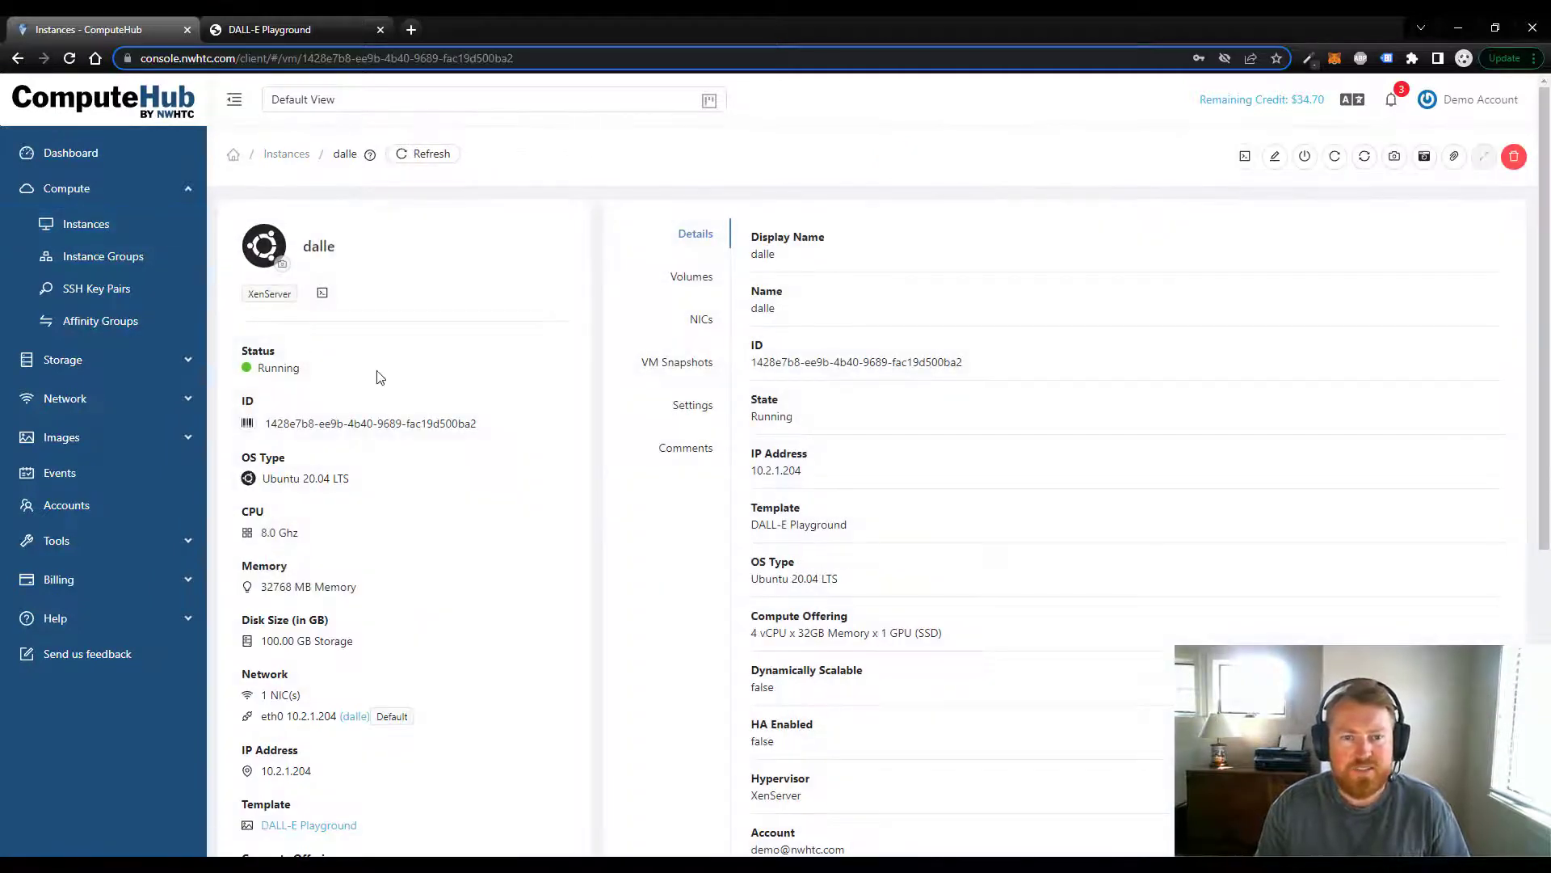
{"action": "left_click", "coordinate": [699, 320]}
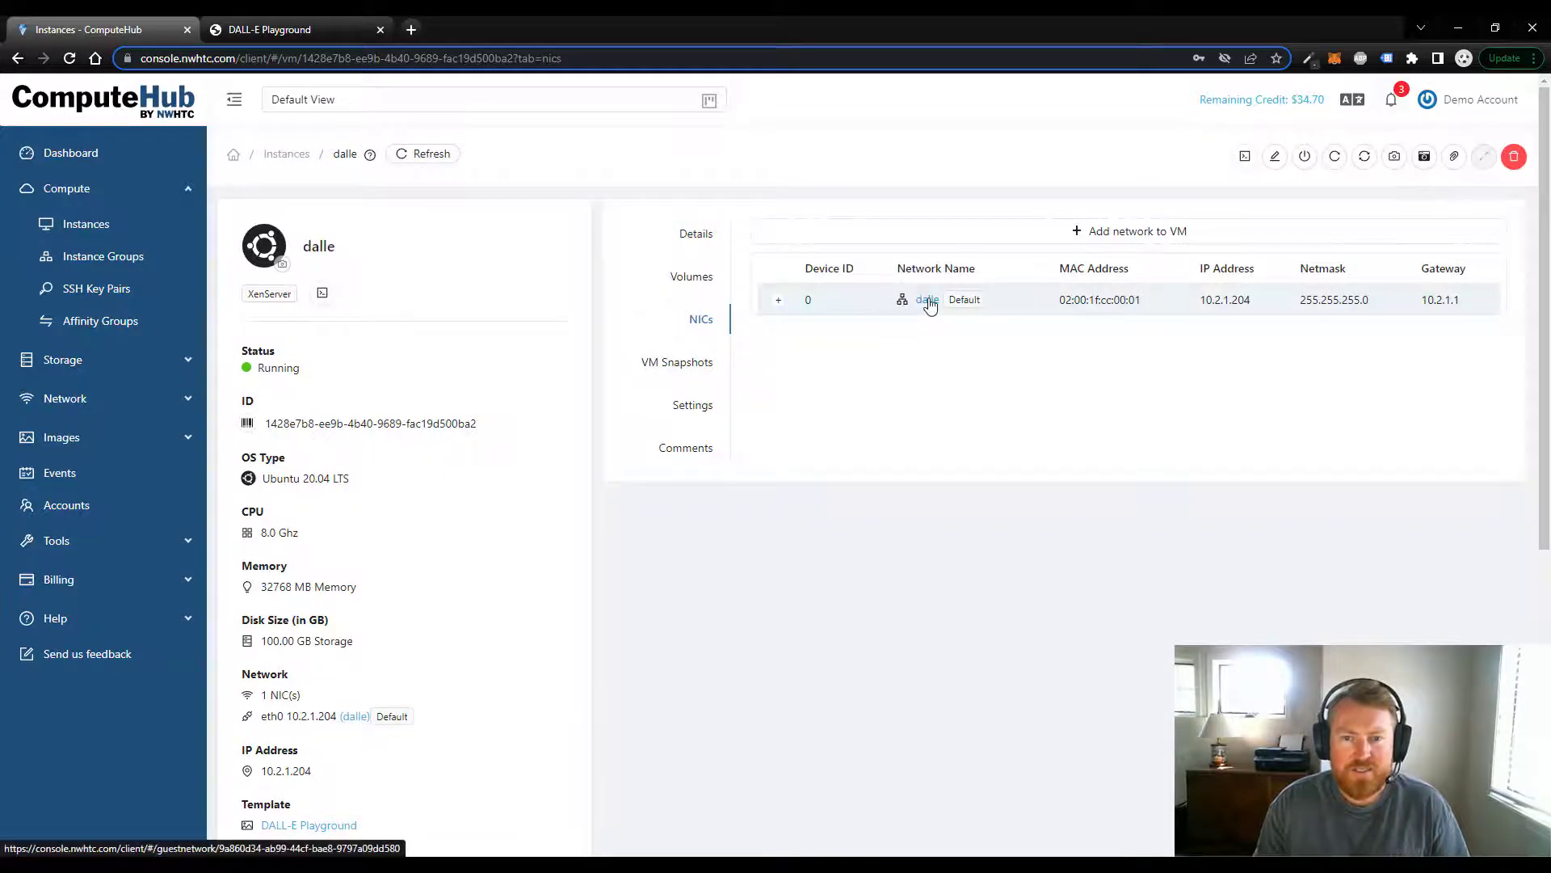
{"action": "left_click", "coordinate": [927, 300]}
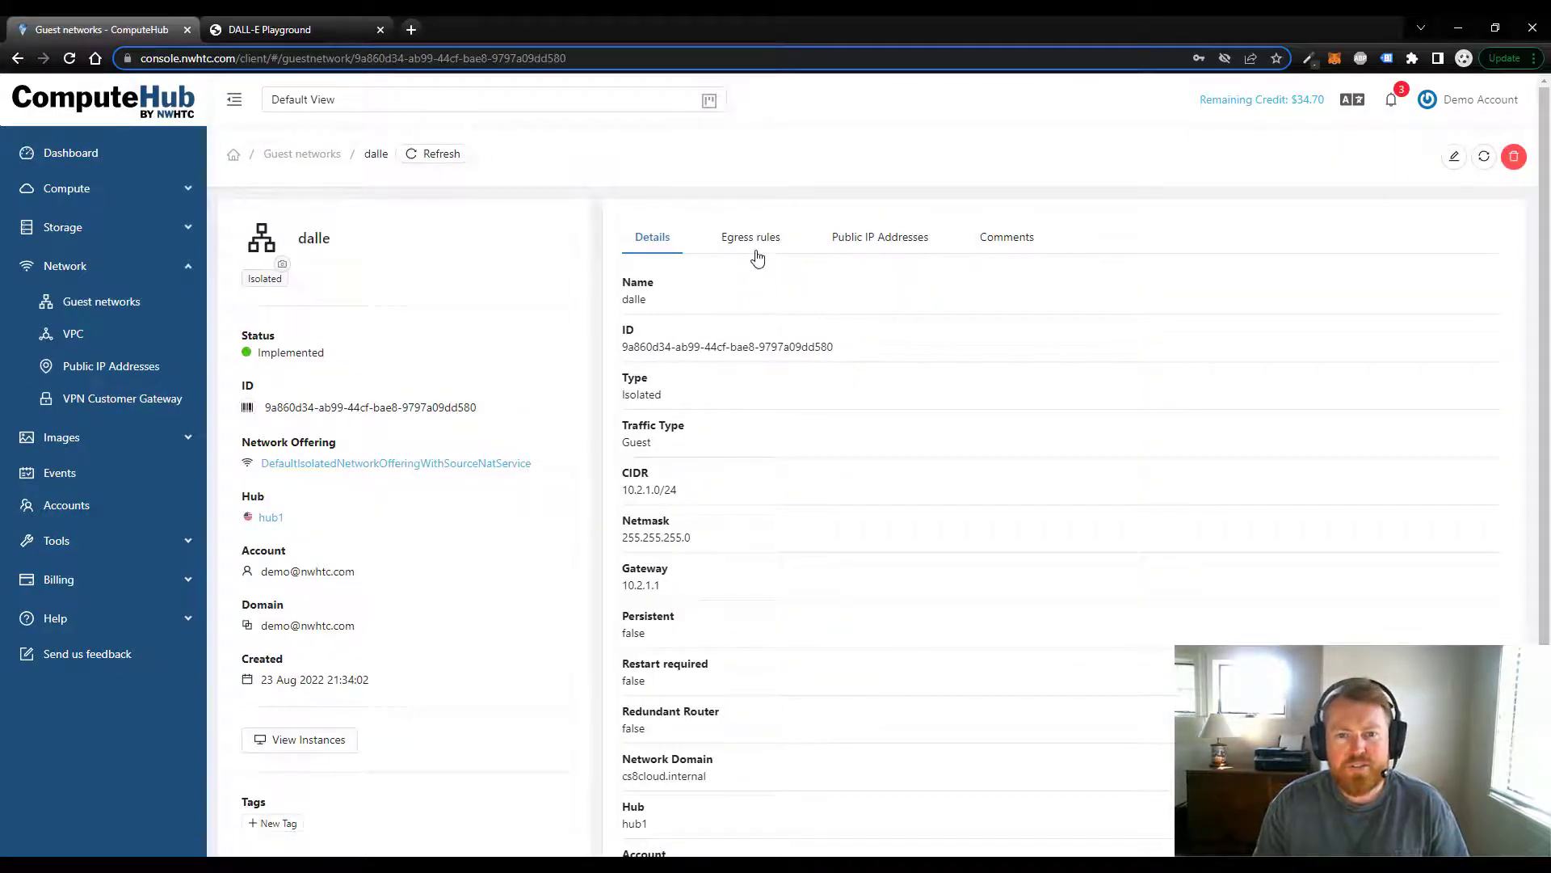
{"action": "left_click", "coordinate": [756, 240]}
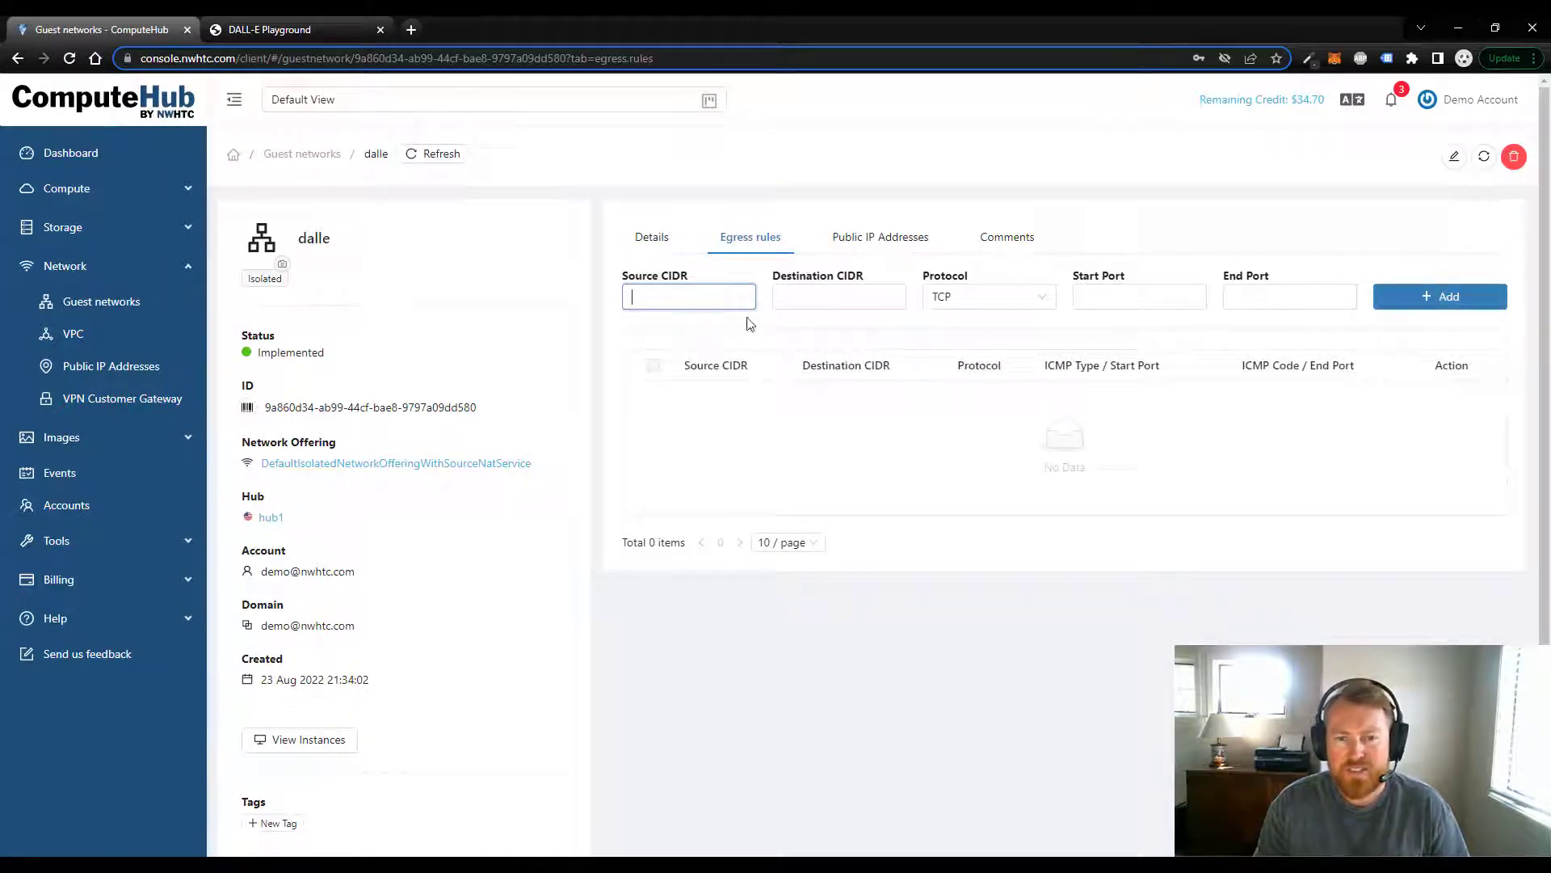
{"action": "left_click", "coordinate": [1446, 299]}
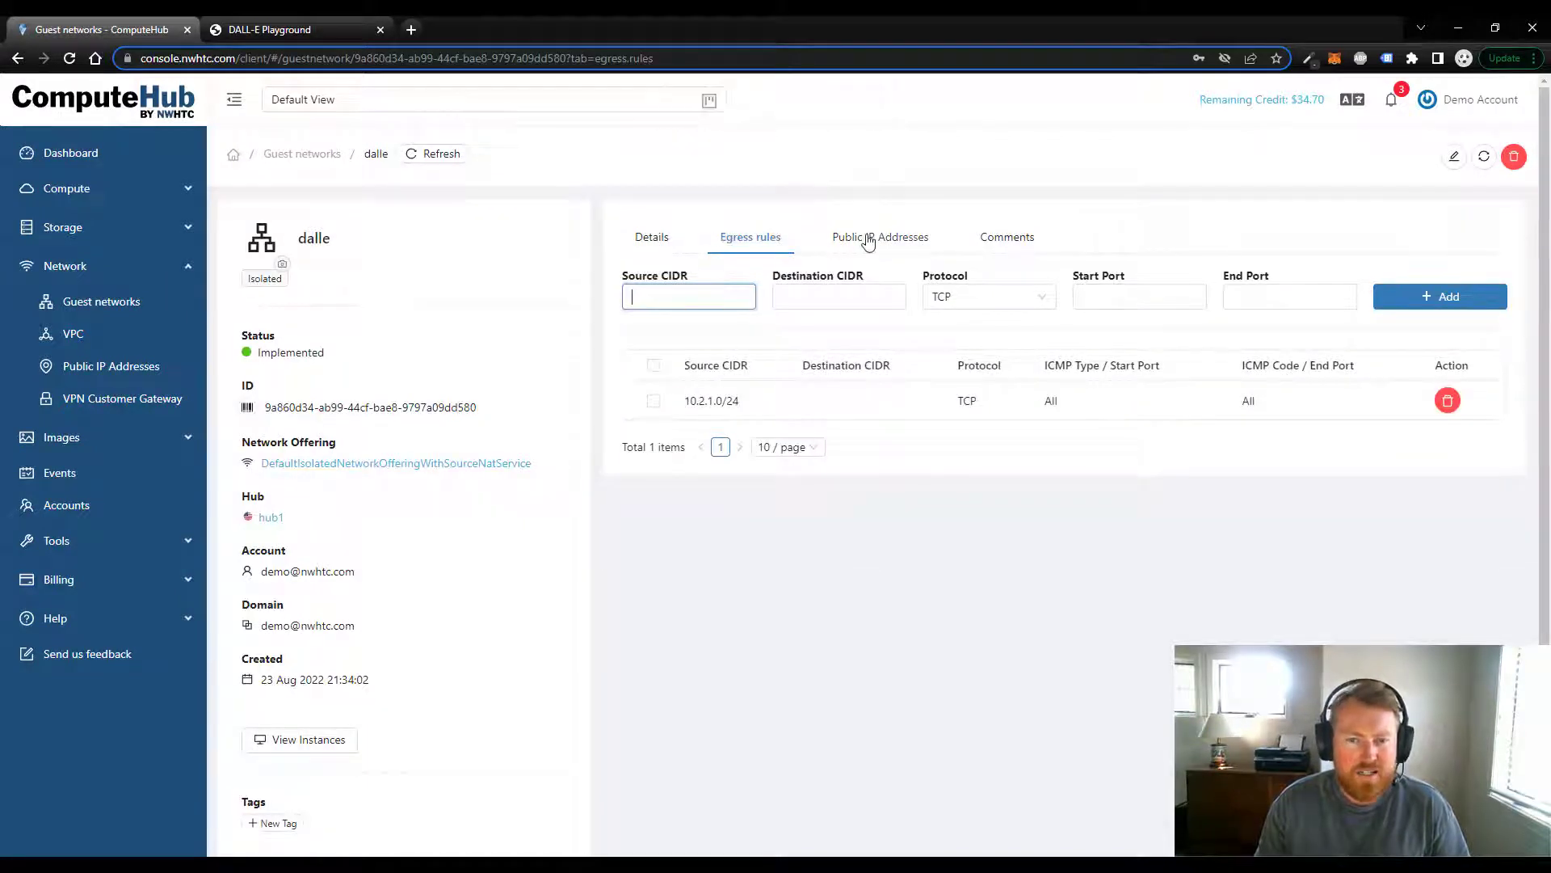
Add a TCP firewall rule with start and end port 3000 to the dalle network's source-nat public IP address.
{"action": "left_click", "coordinate": [898, 242]}
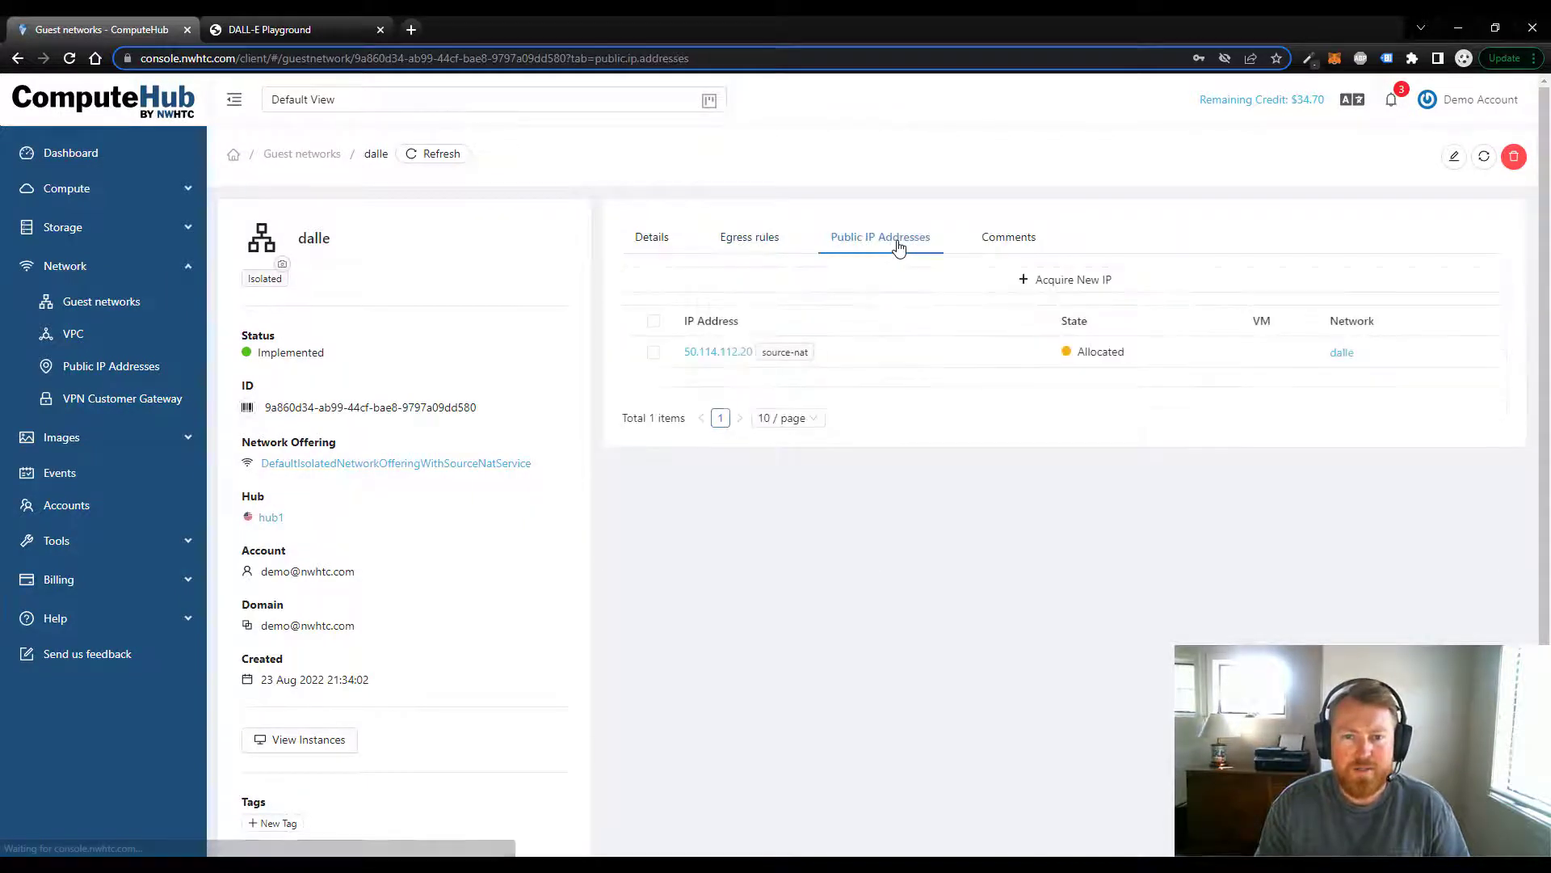
{"action": "left_click", "coordinate": [727, 353]}
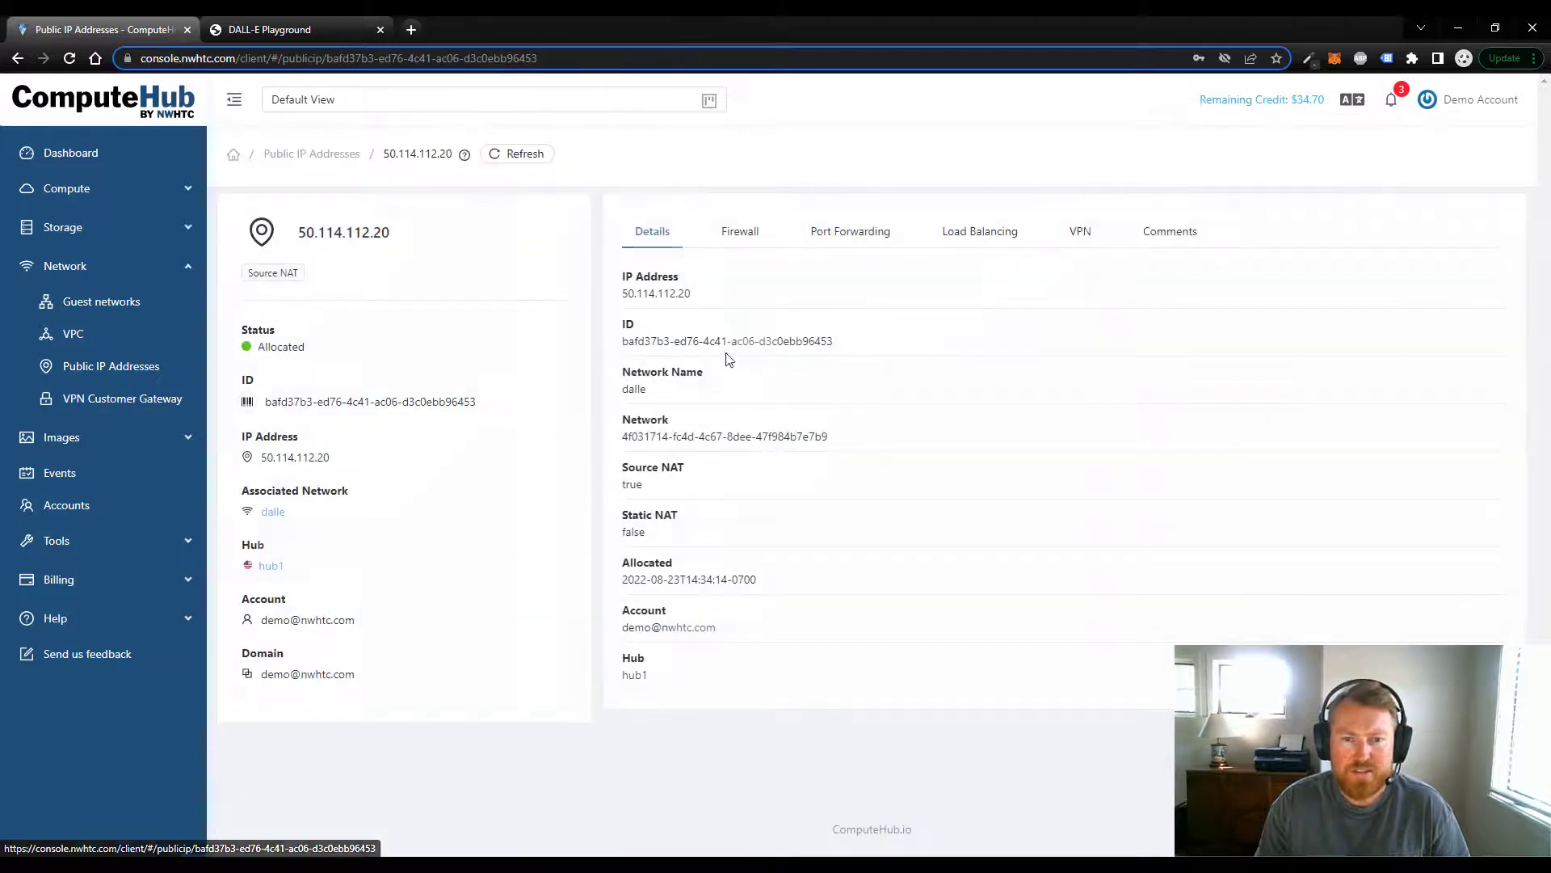
{"action": "left_click", "coordinate": [739, 235]}
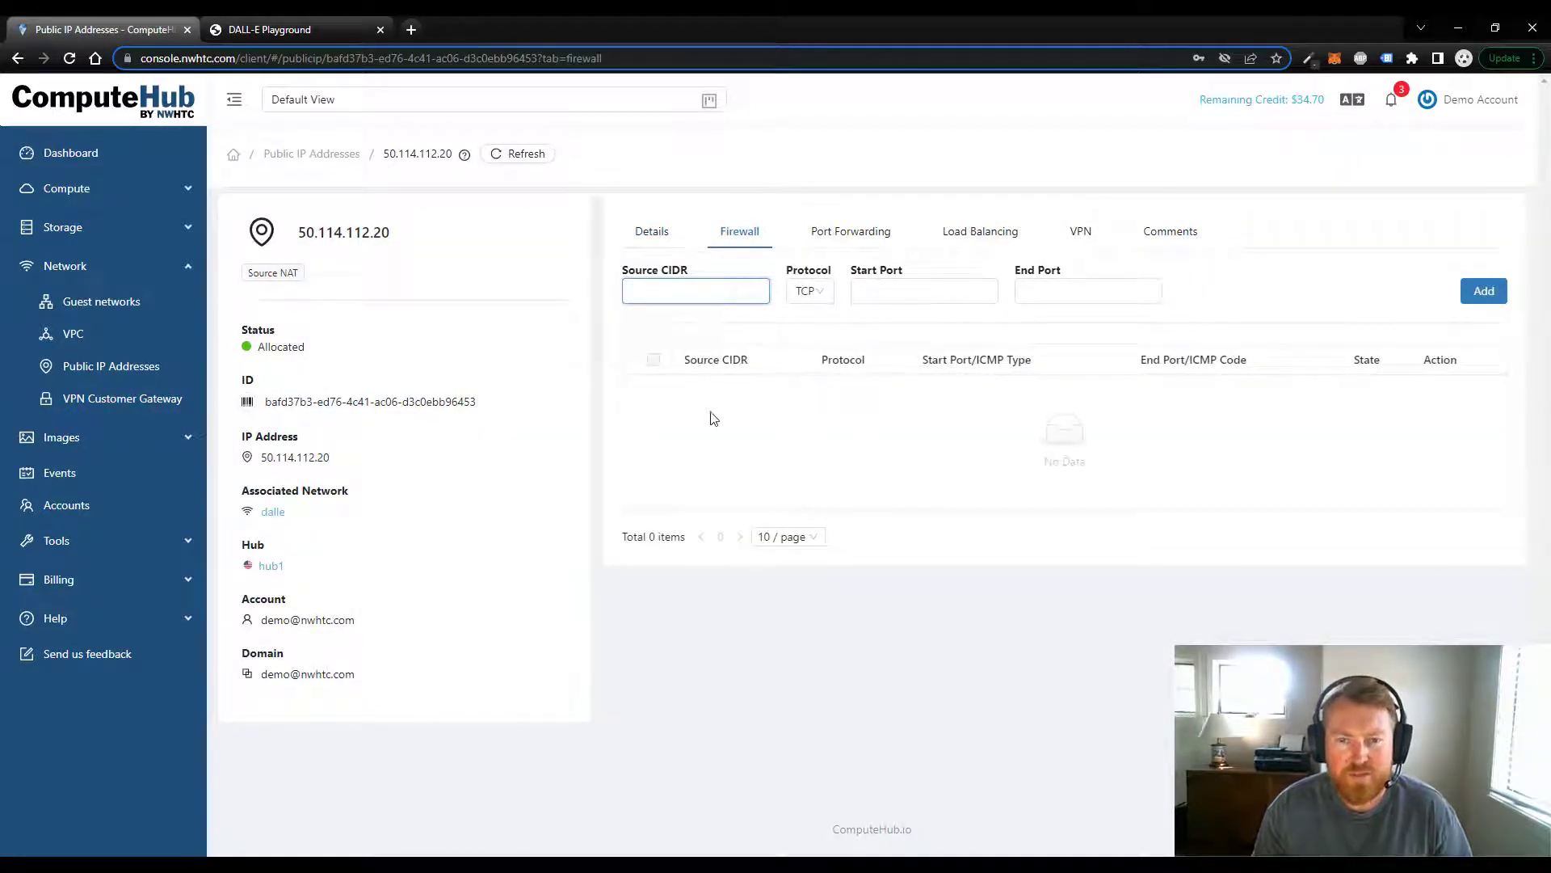
{"action": "left_click", "coordinate": [889, 296]}
{"action": "type", "text": "3000"}
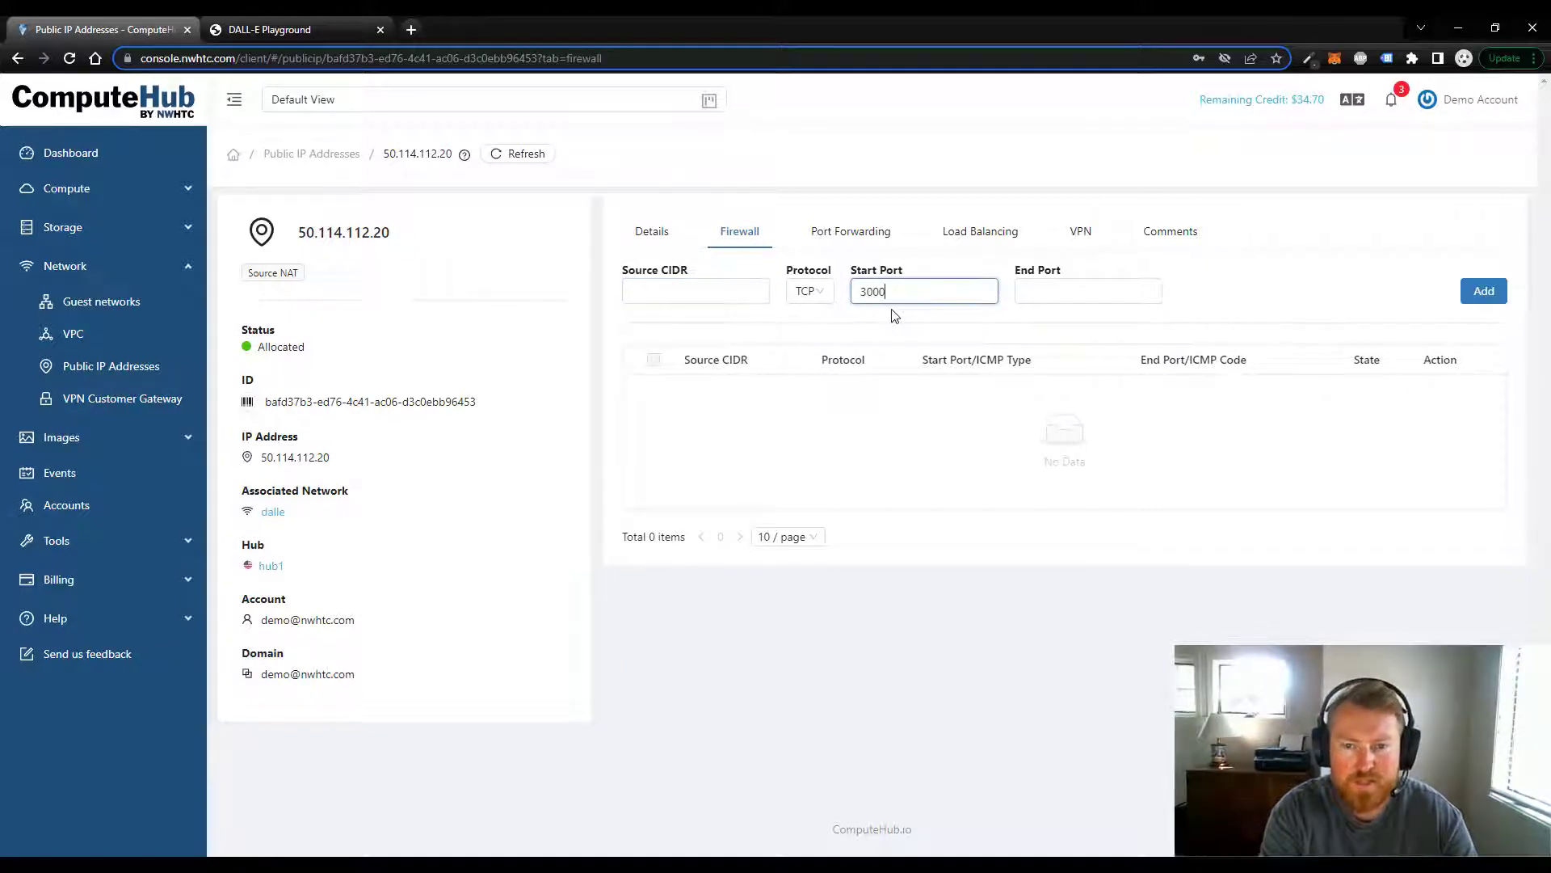
{"action": "key", "text": "Tab"}
{"action": "type", "text": "3000"}
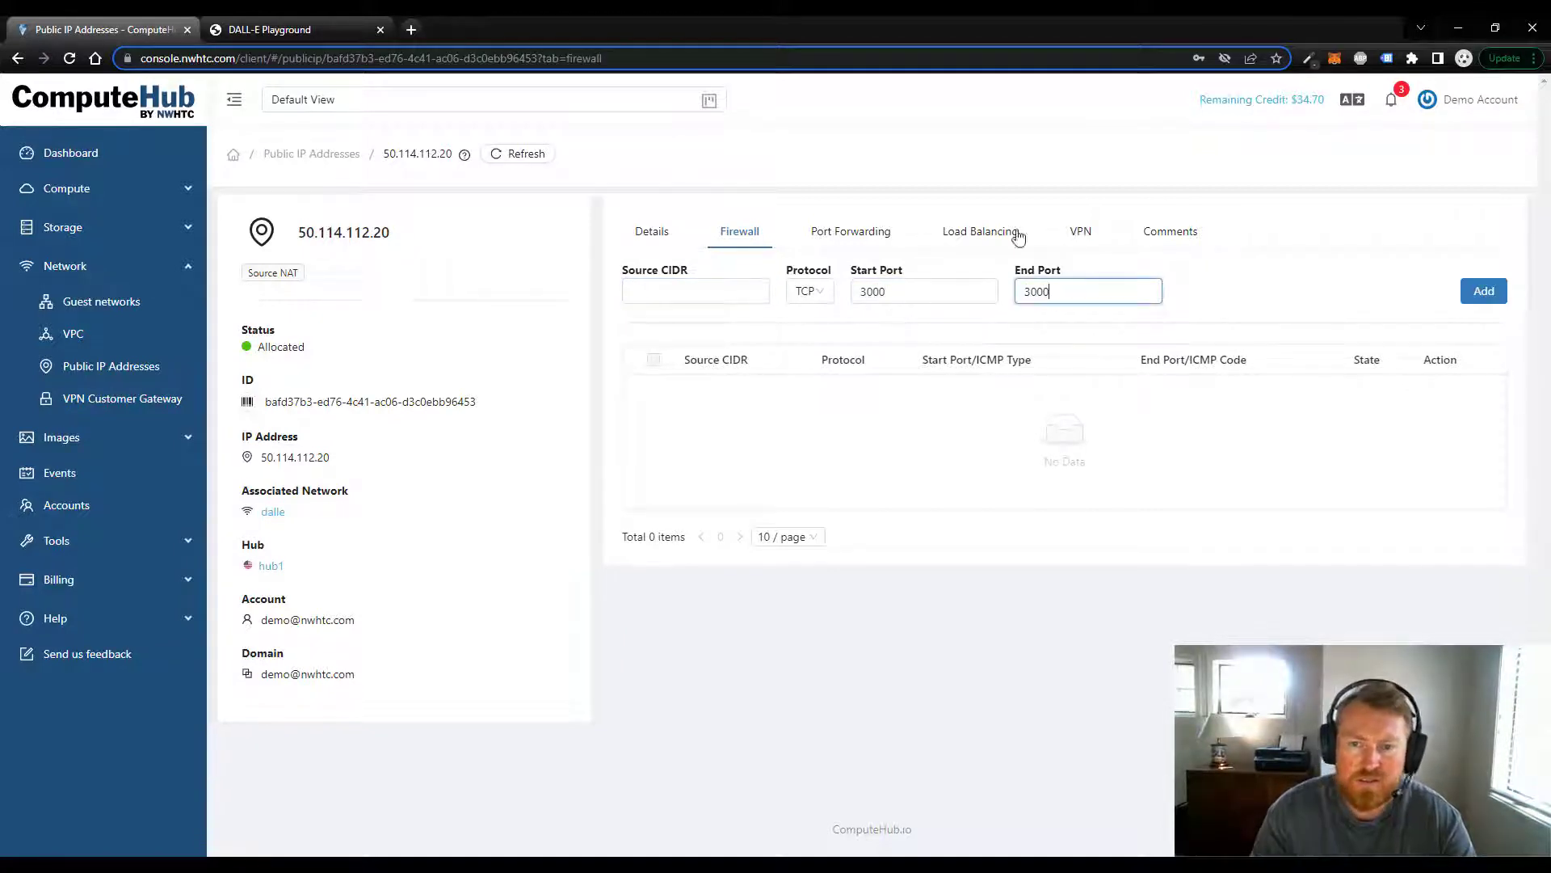
{"action": "left_click", "coordinate": [1490, 300]}
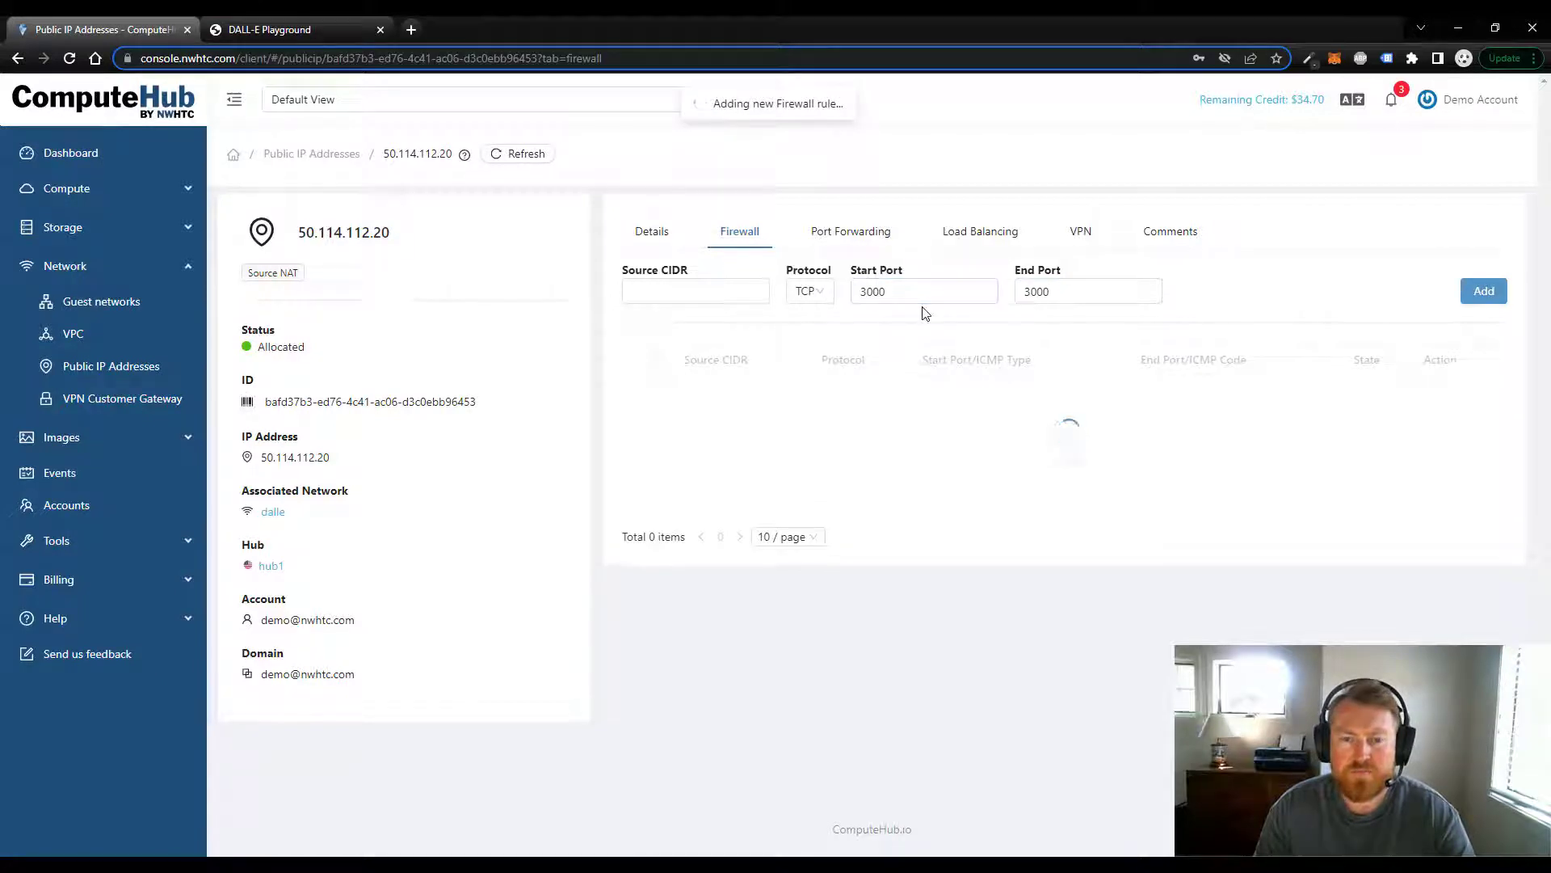
Add a TCP firewall rule with start and end port 8080 to the dalle network's public IP address.
{"action": "left_click", "coordinate": [899, 289]}
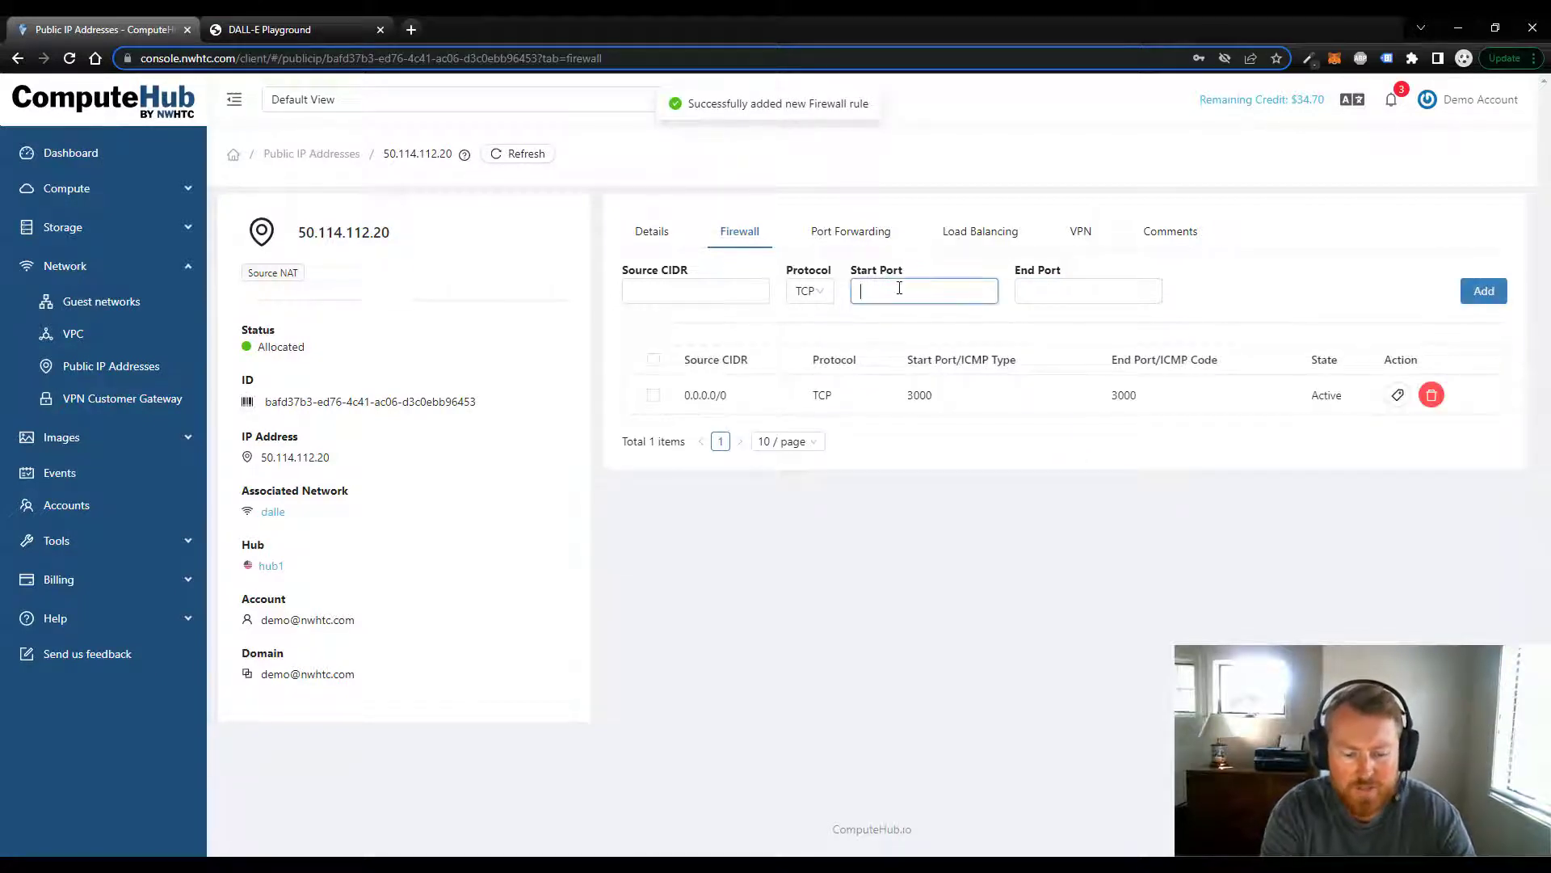
{"action": "type", "text": "8080"}
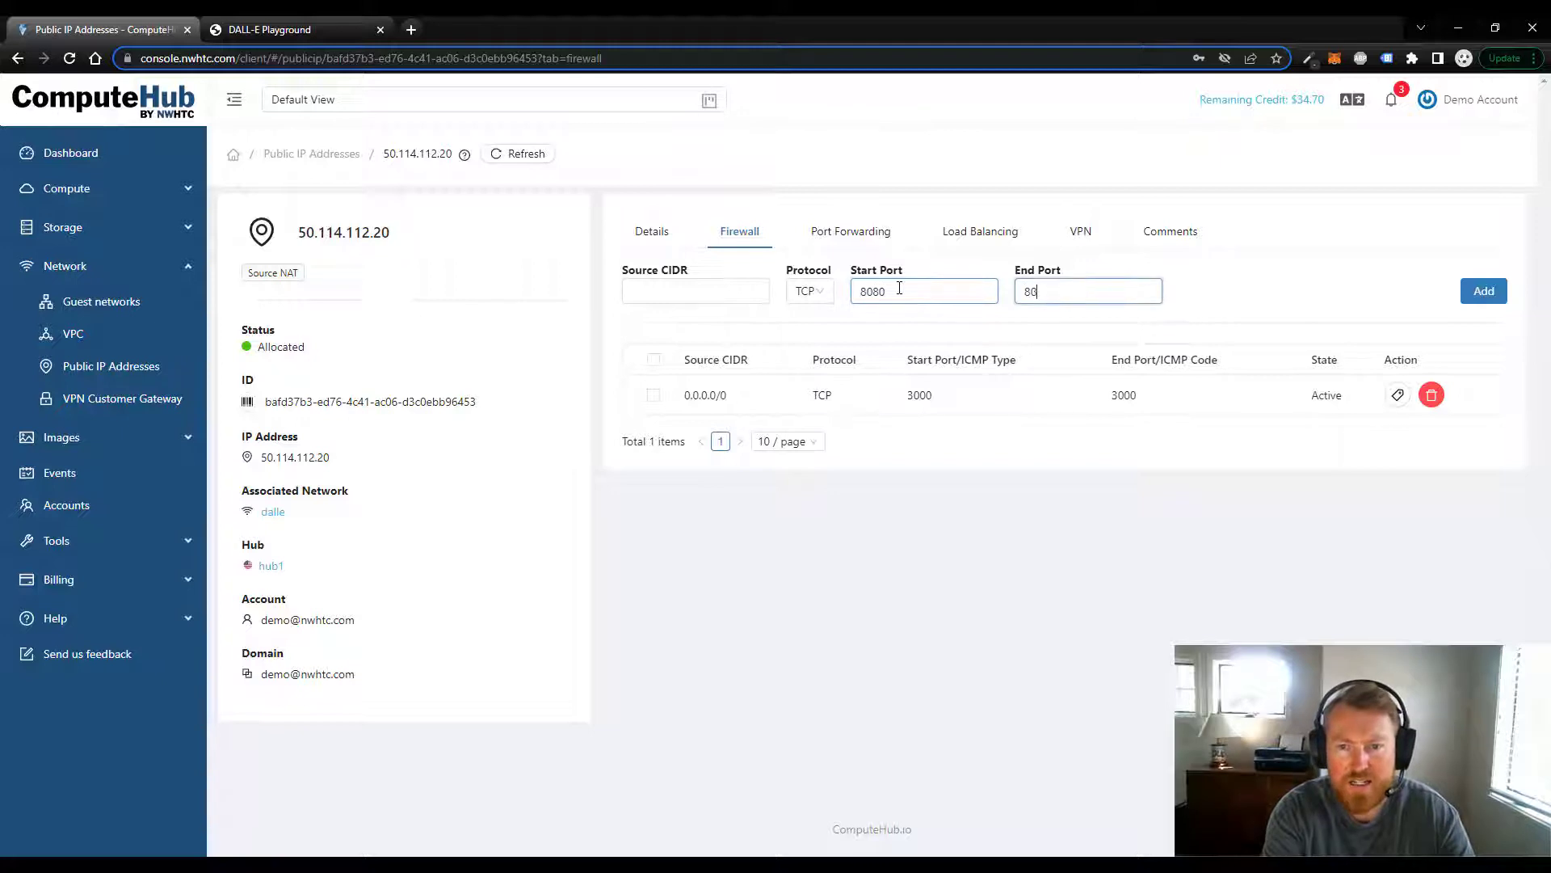
{"action": "key", "text": "Return"}
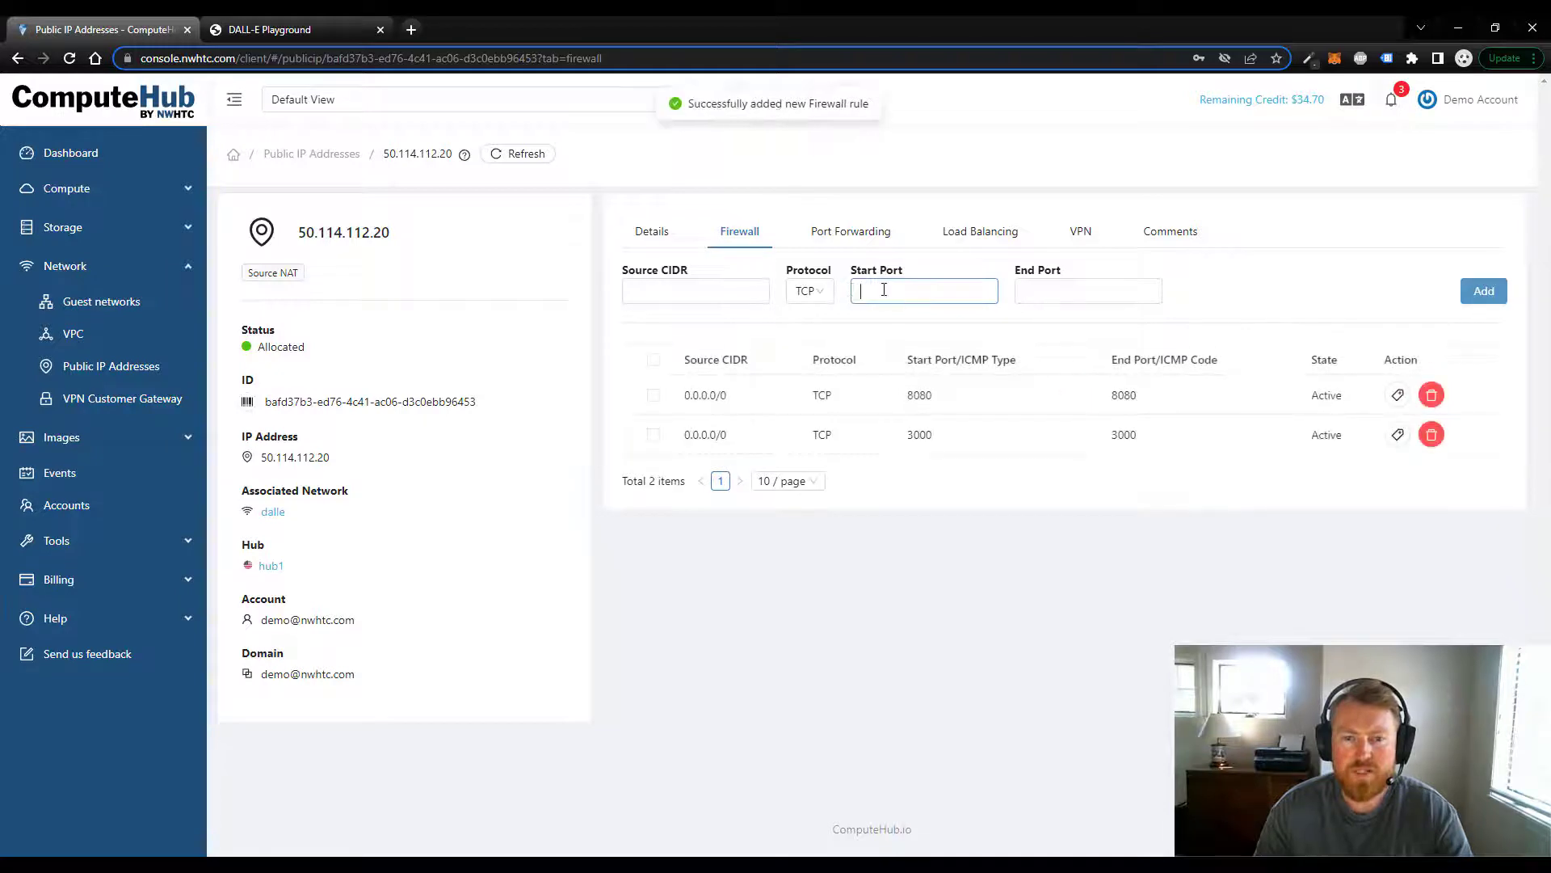
Add a TCP firewall rule with start and end port 80 to the dalle network's public IP address.
{"action": "left_click", "coordinate": [886, 298]}
{"action": "type", "text": "80"}
{"action": "key", "text": "Tab"}
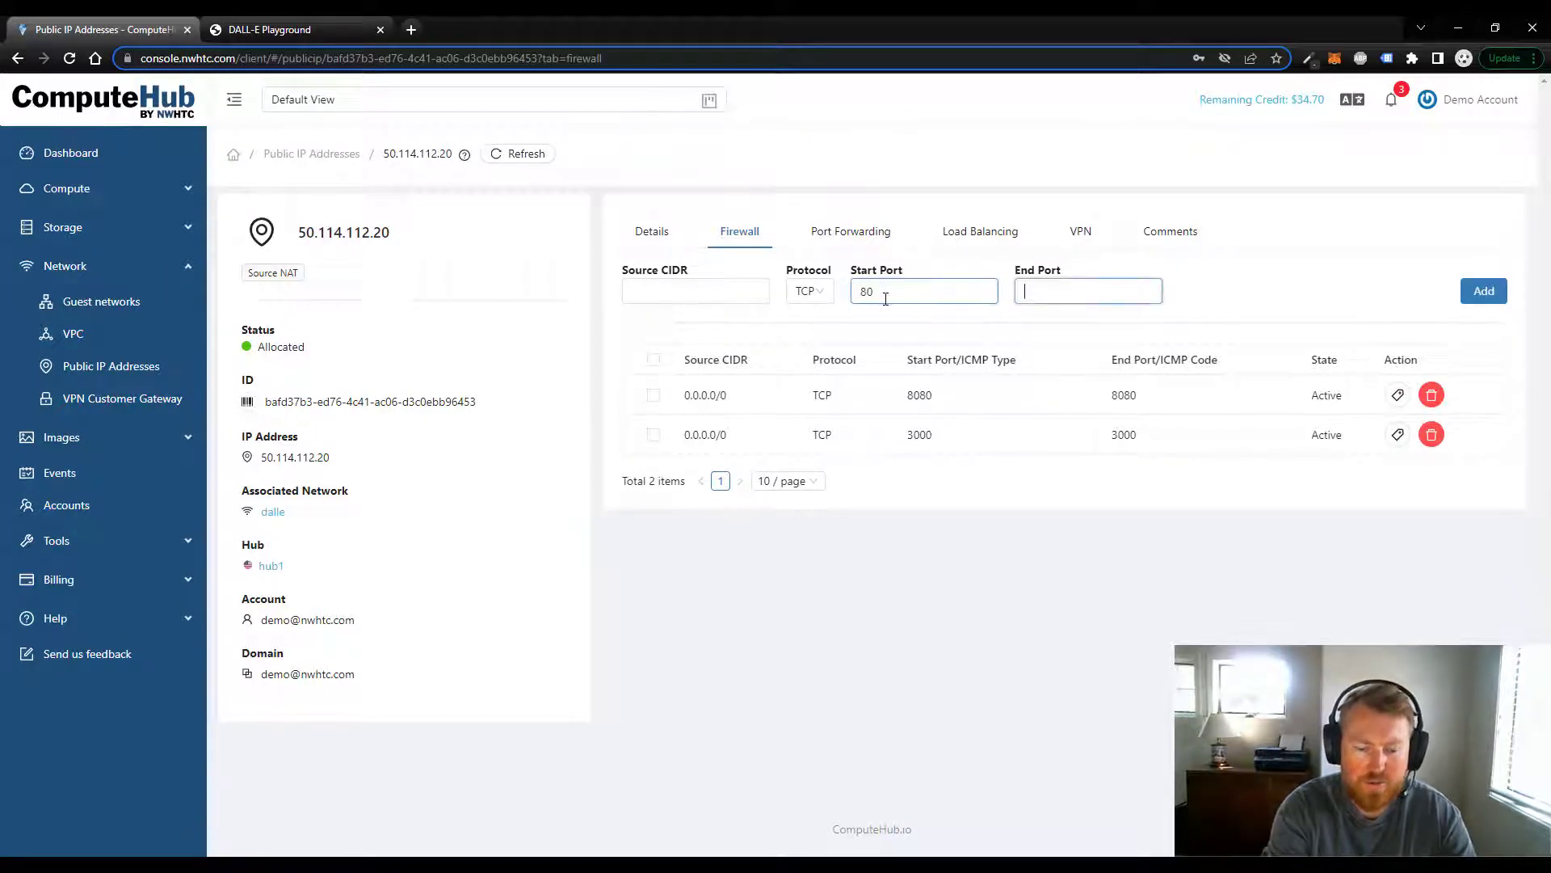
{"action": "type", "text": "80"}
{"action": "left_click", "coordinate": [1495, 297]}
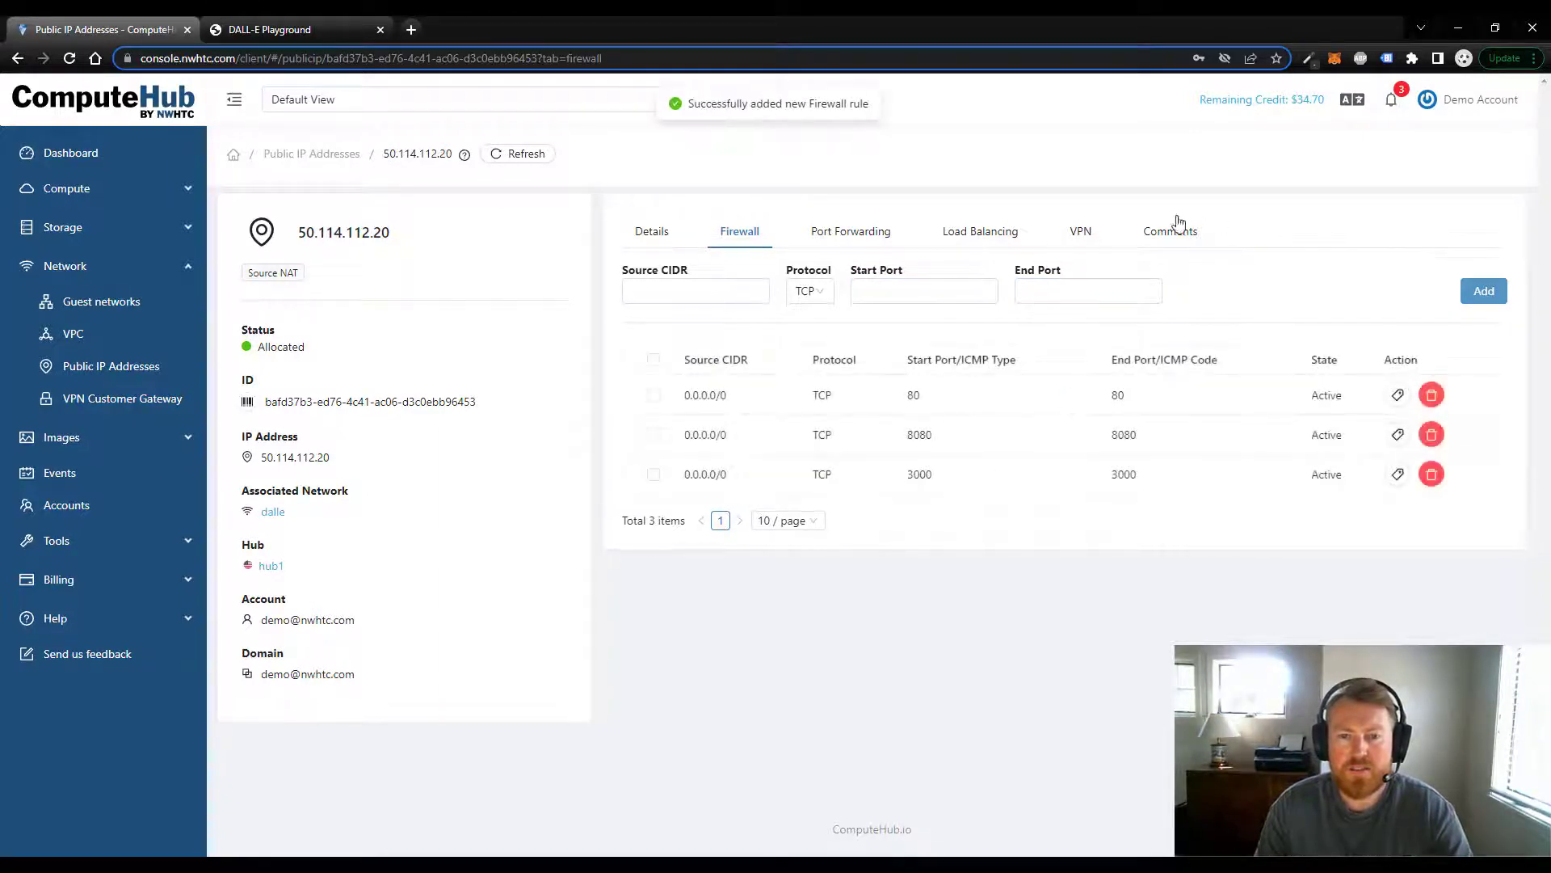
Create a TCP port forwarding rule from public port 80 to private port 80 on the dalle virtual machine.
{"action": "left_click", "coordinate": [869, 235]}
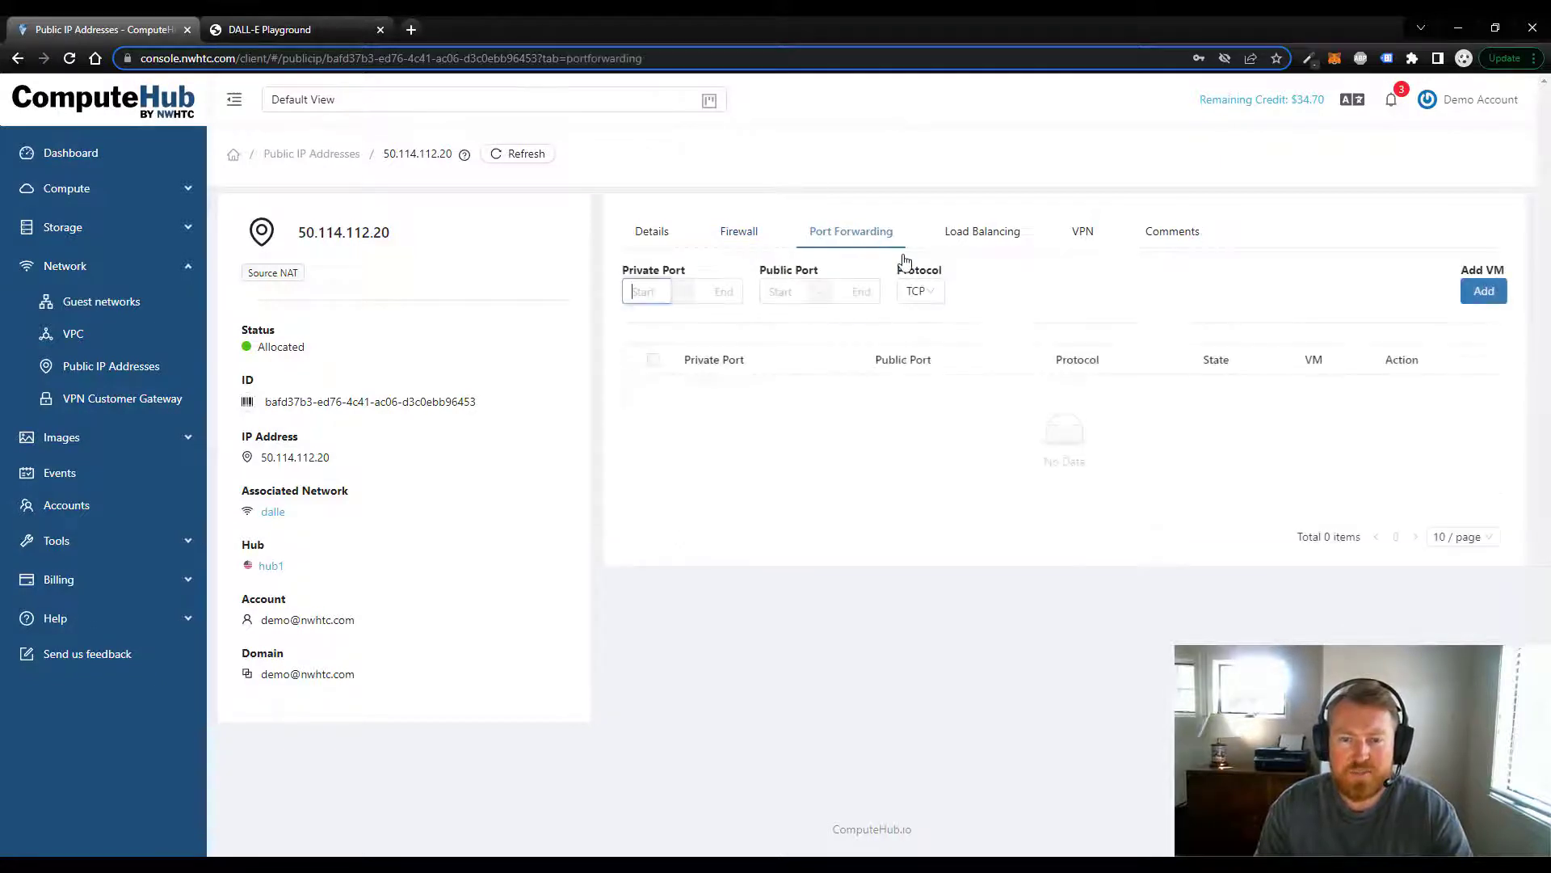
{"action": "type", "text": "8"}
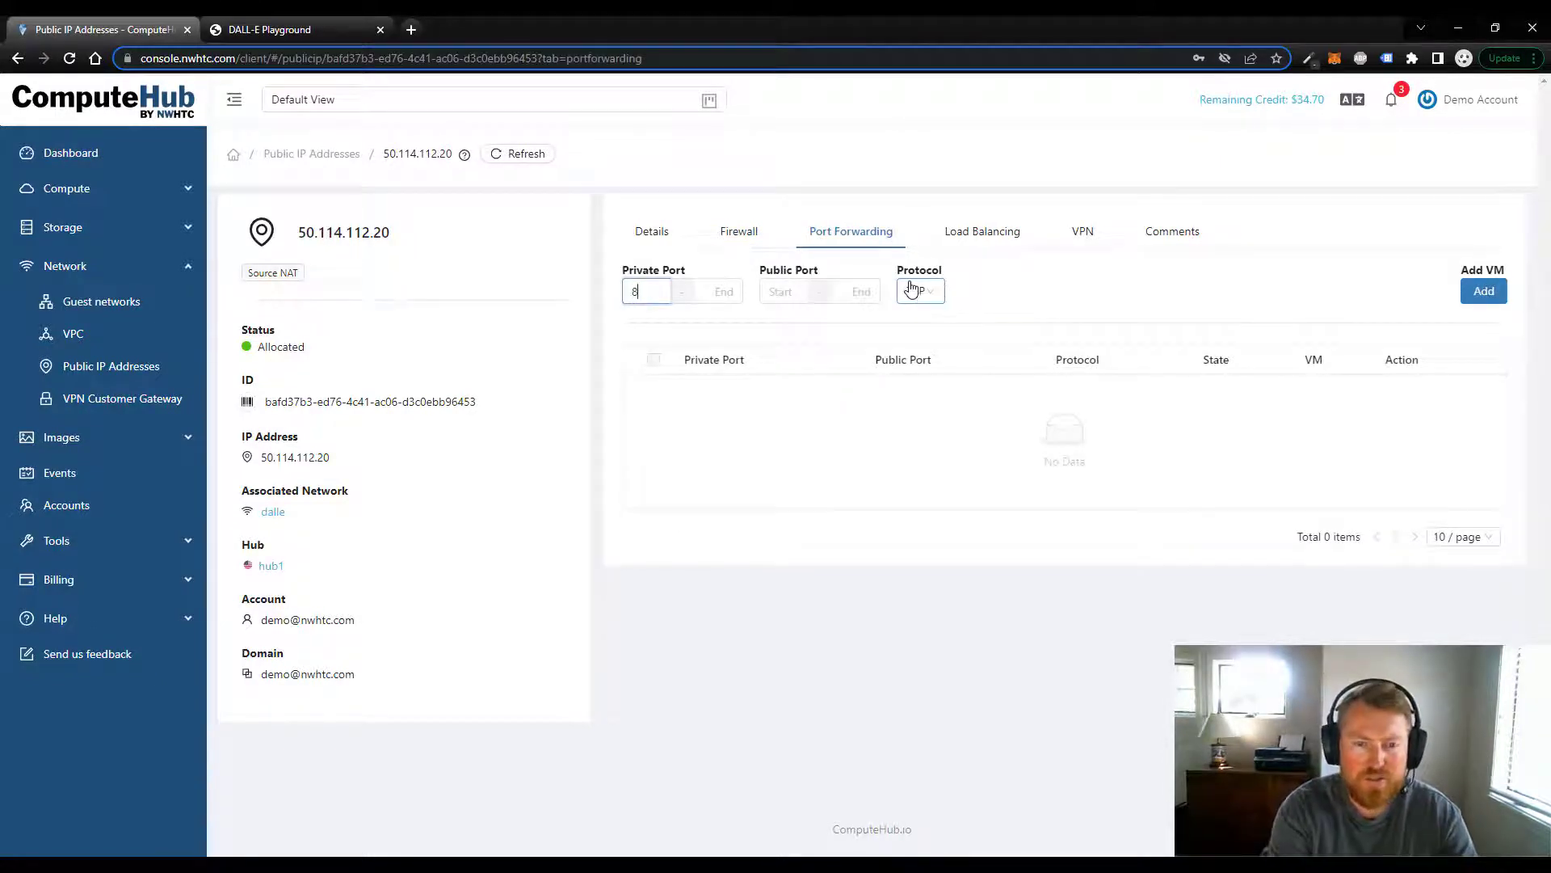
{"action": "type", "text": "0"}
{"action": "key", "text": "Tab"}
{"action": "type", "text": "80"}
{"action": "key", "text": "Tab"}
{"action": "type", "text": "80"}
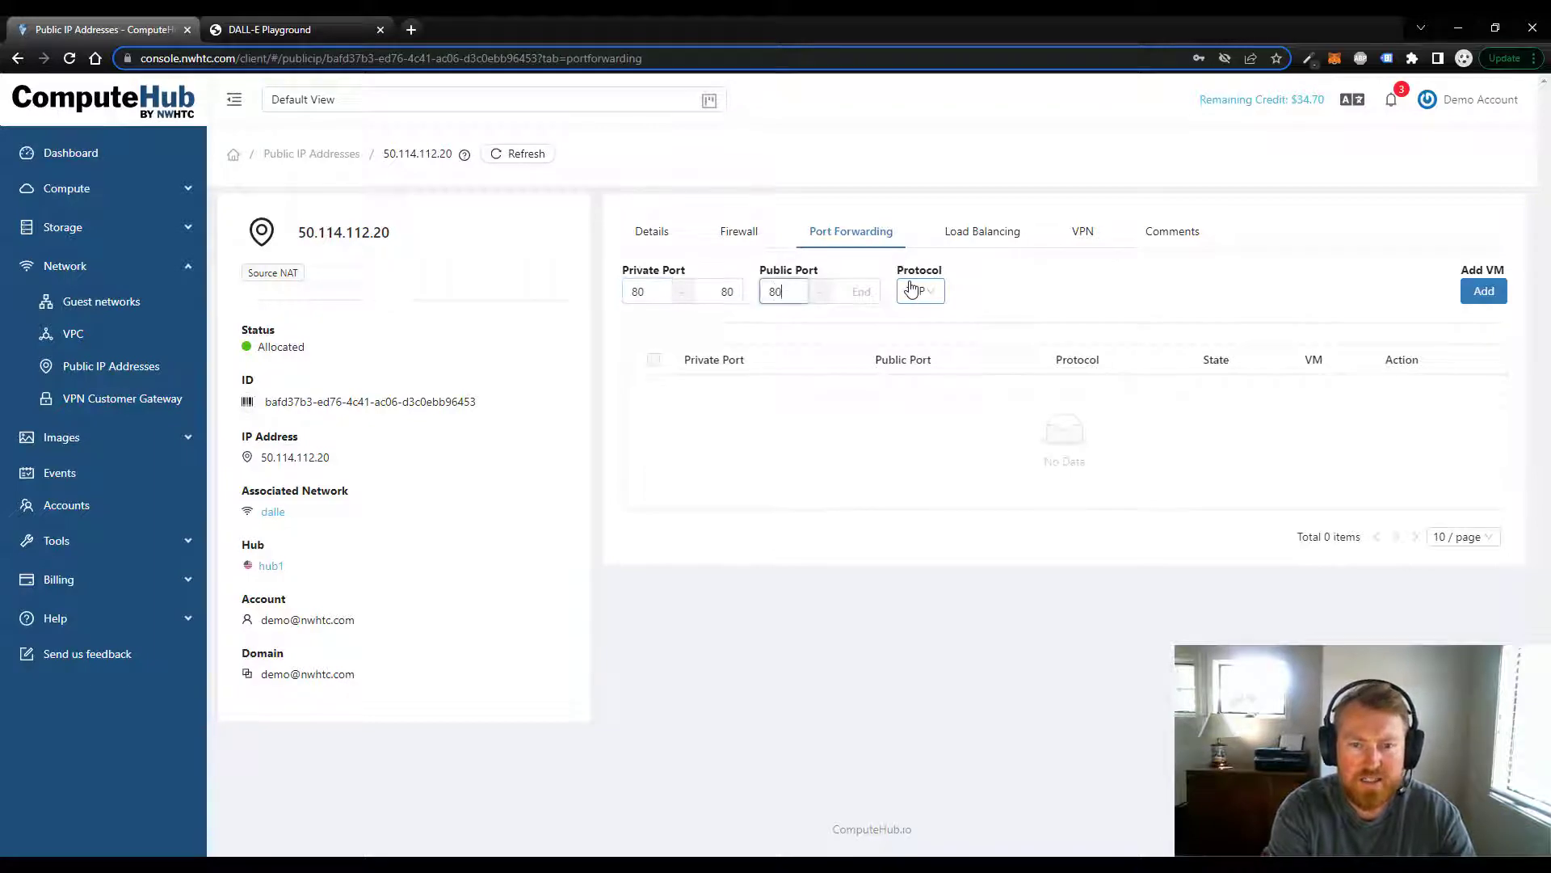
{"action": "key", "text": "Tab"}
{"action": "type", "text": "80"}
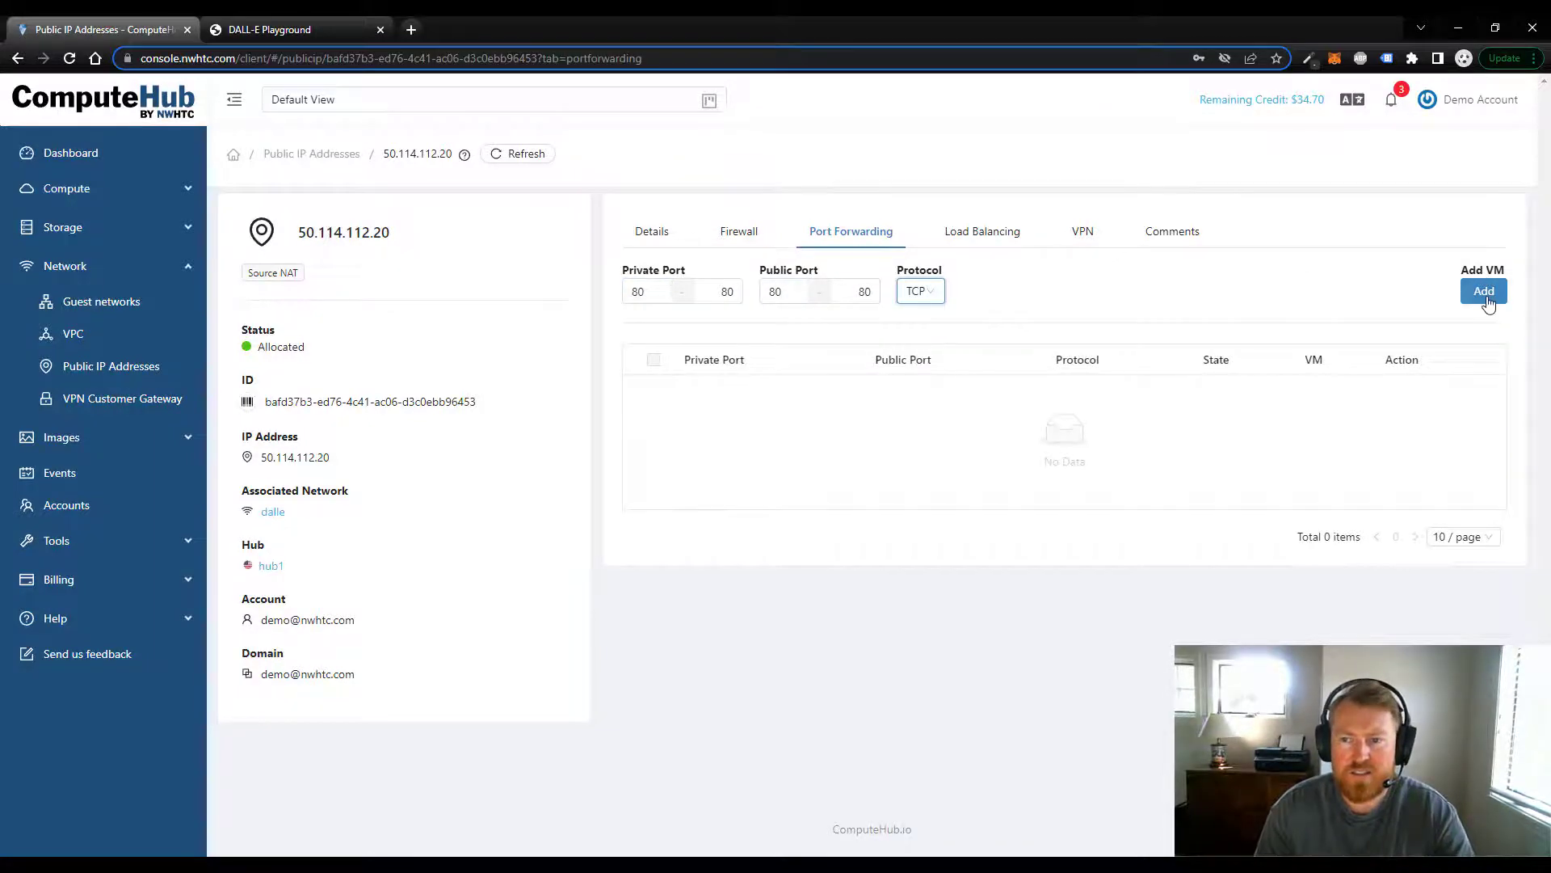
{"action": "left_click", "coordinate": [1484, 291]}
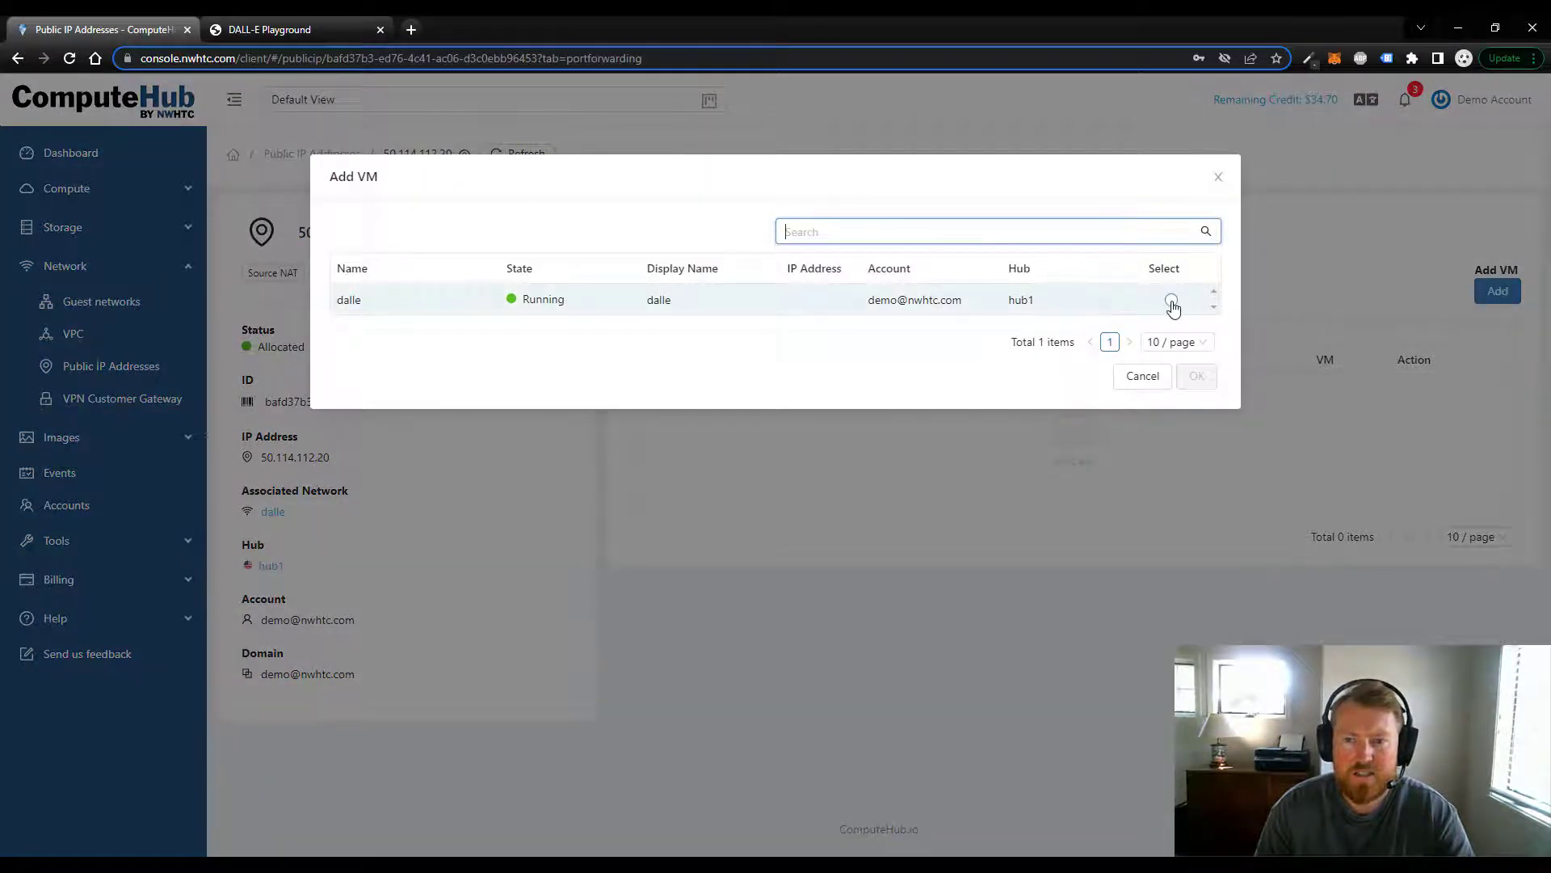
{"action": "left_click", "coordinate": [1171, 302]}
{"action": "left_click", "coordinate": [1193, 404]}
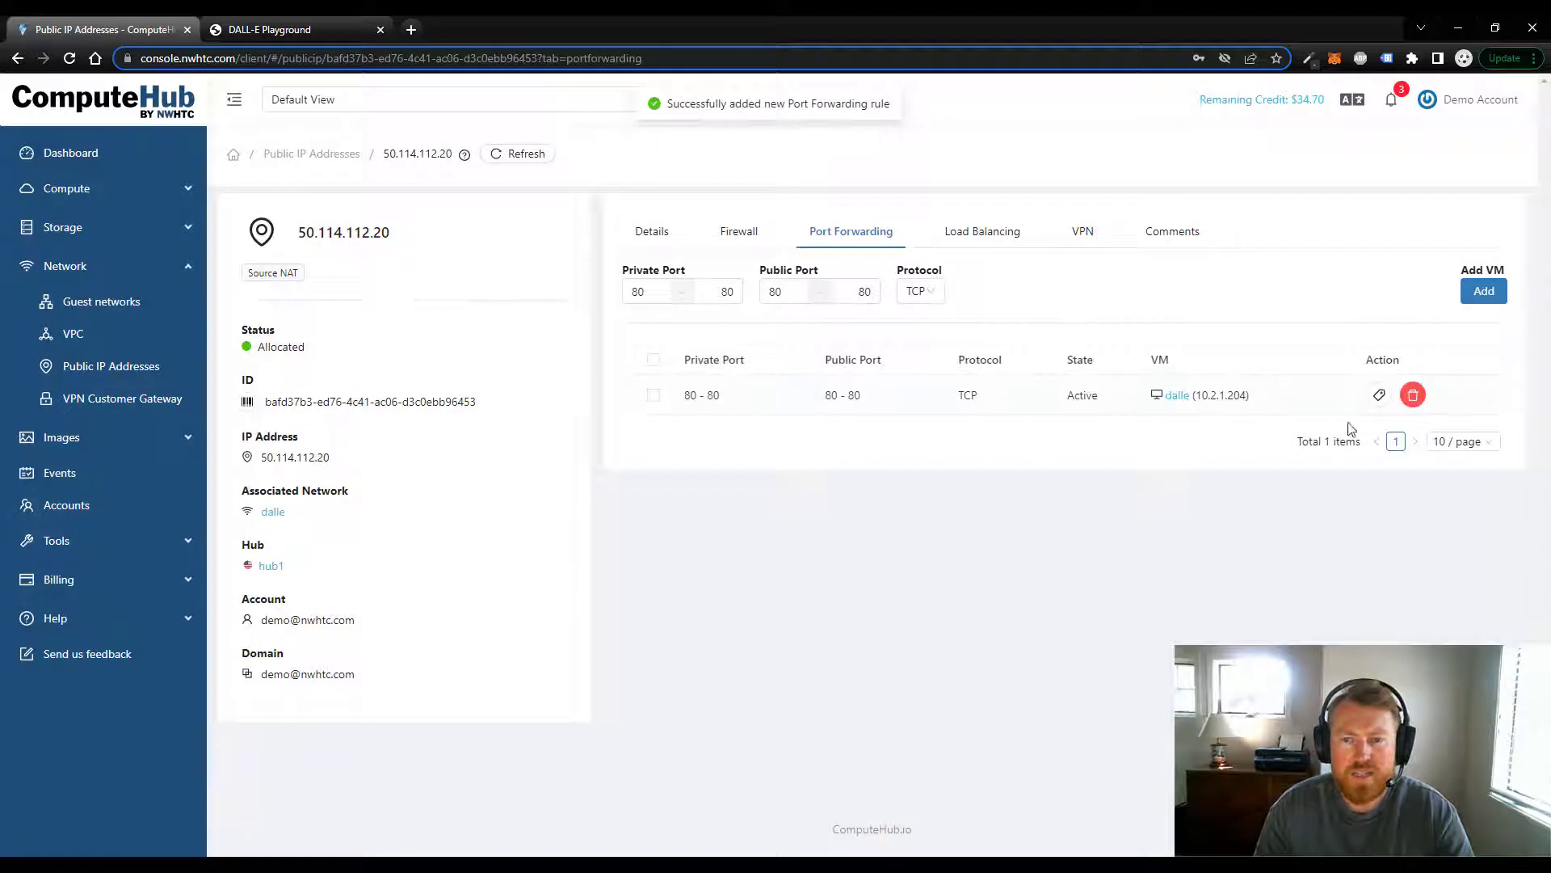
Reopen the dalle network's public IP address and forward TCP public port 3000 to private port 3000 on the dalle virtual machine.
{"action": "left_click", "coordinate": [291, 157]}
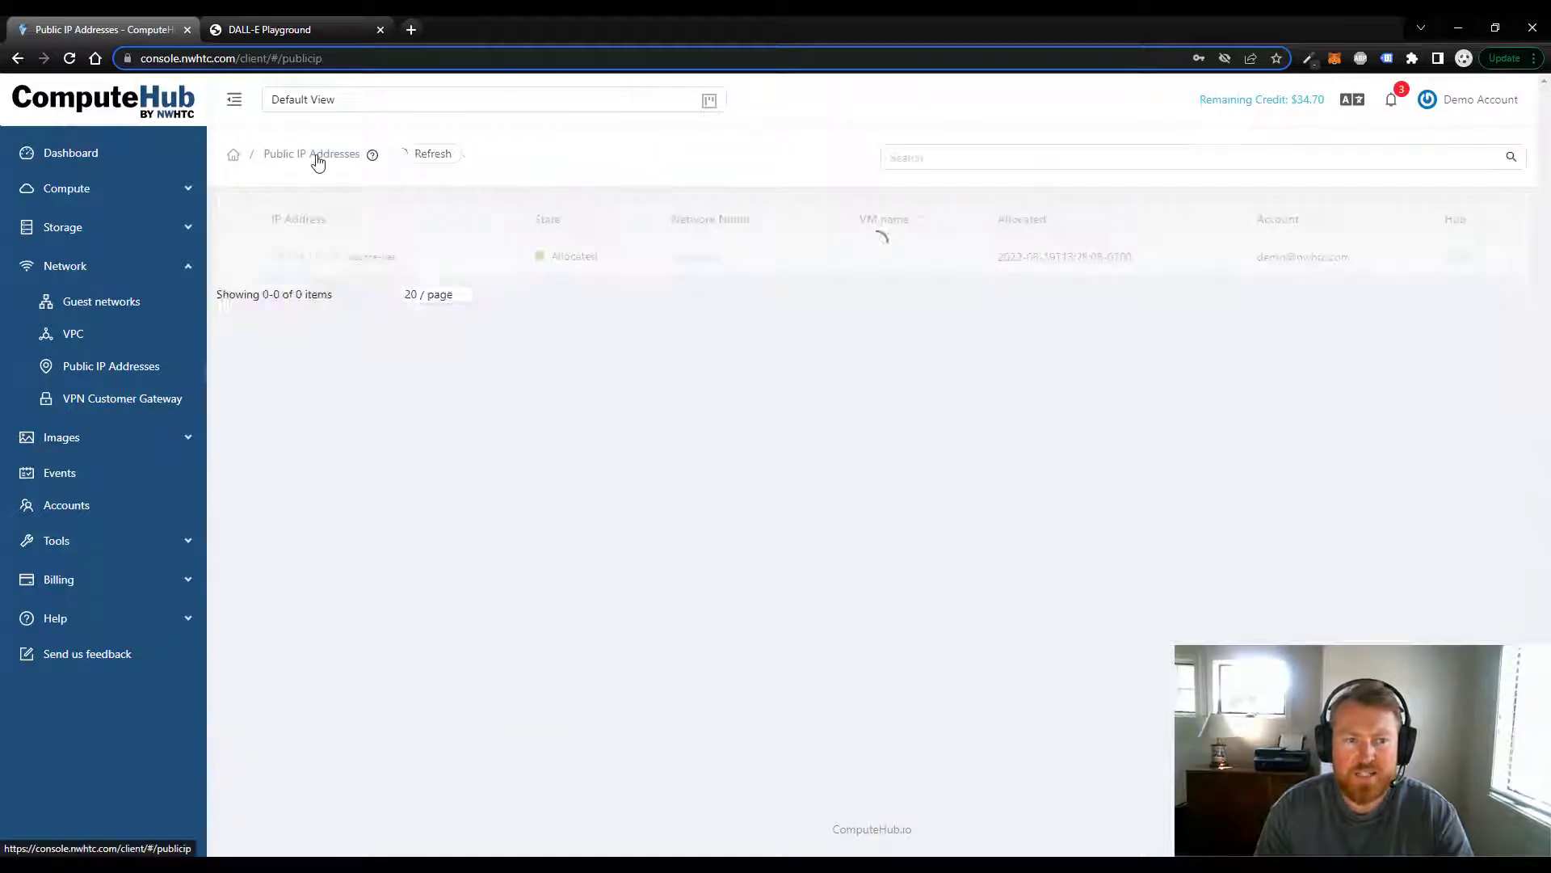
{"action": "left_click", "coordinate": [305, 295]}
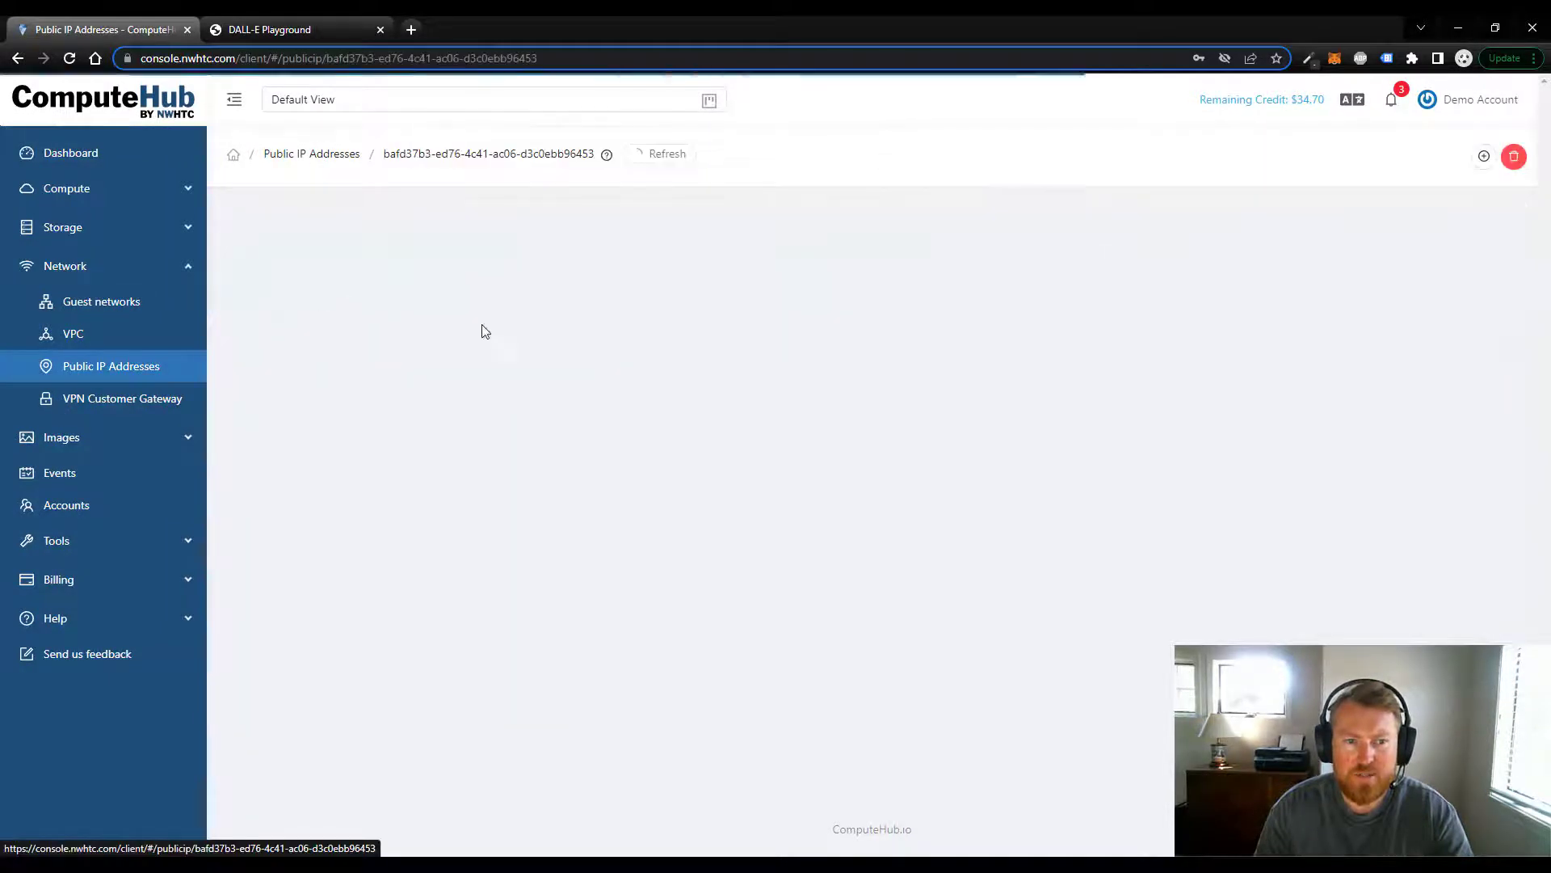
{"action": "left_click", "coordinate": [644, 295]}
{"action": "type", "text": "300"}
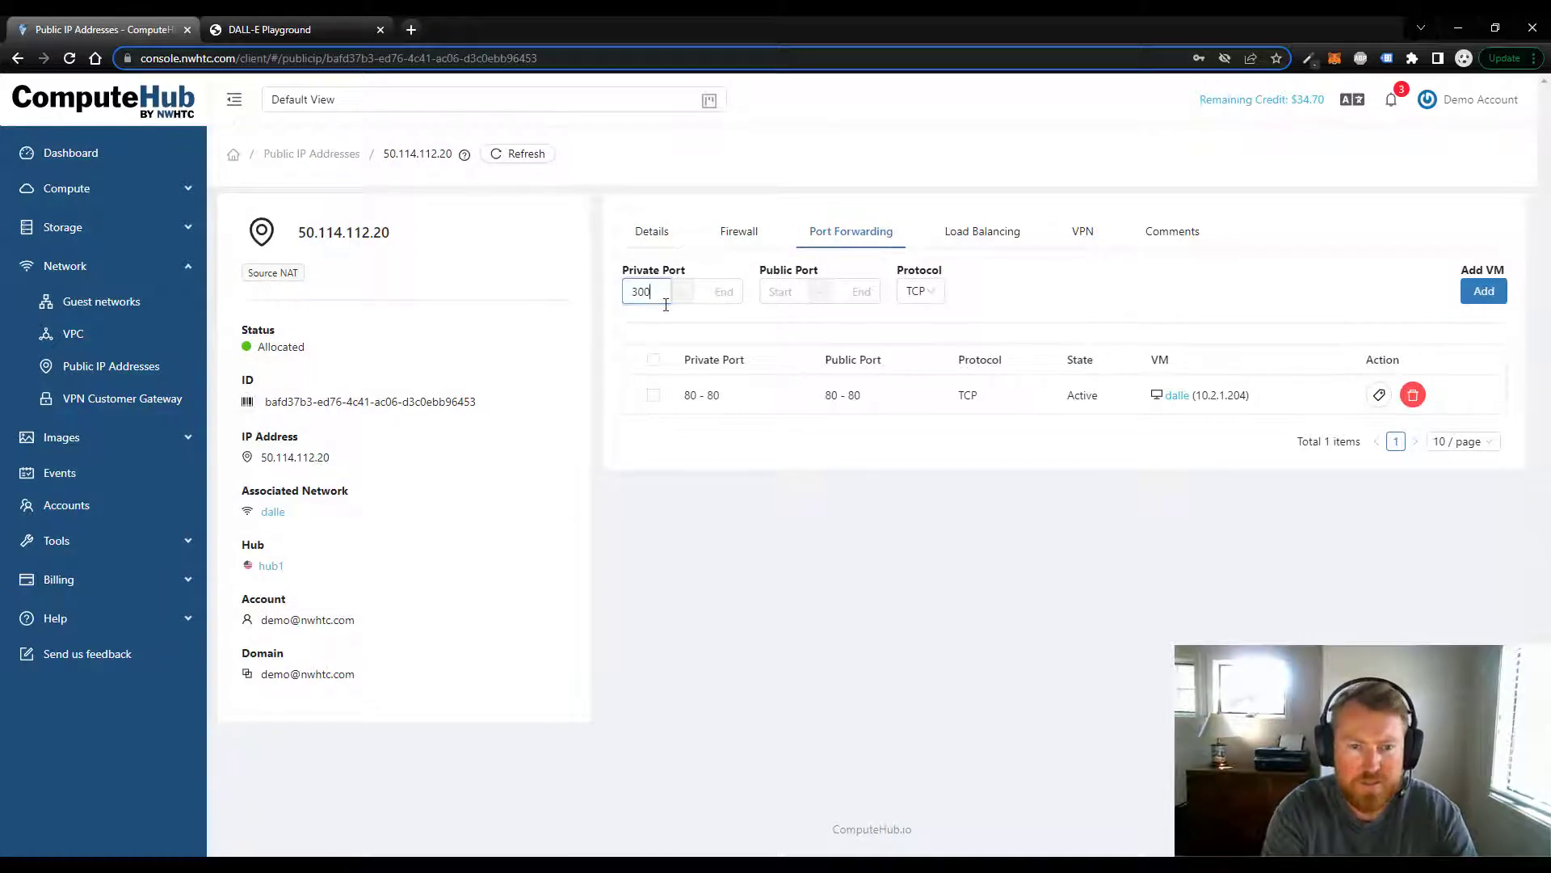
{"action": "key", "text": "Tab"}
{"action": "left_click", "coordinate": [658, 295]}
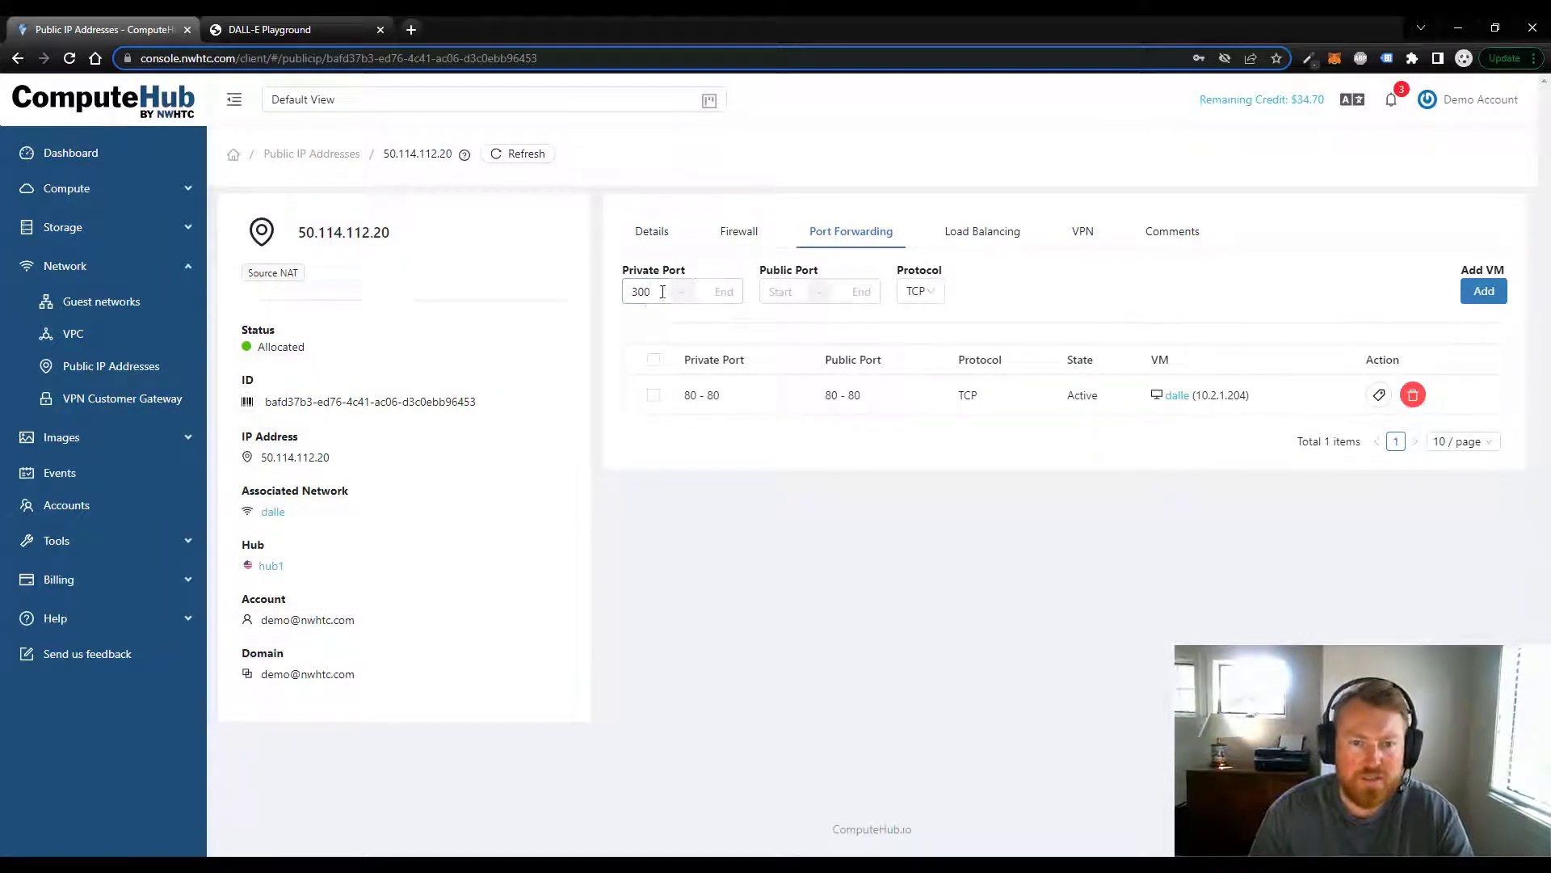
{"action": "type", "text": "0"}
{"action": "type", "text": "3000"}
{"action": "key", "text": "Tab"}
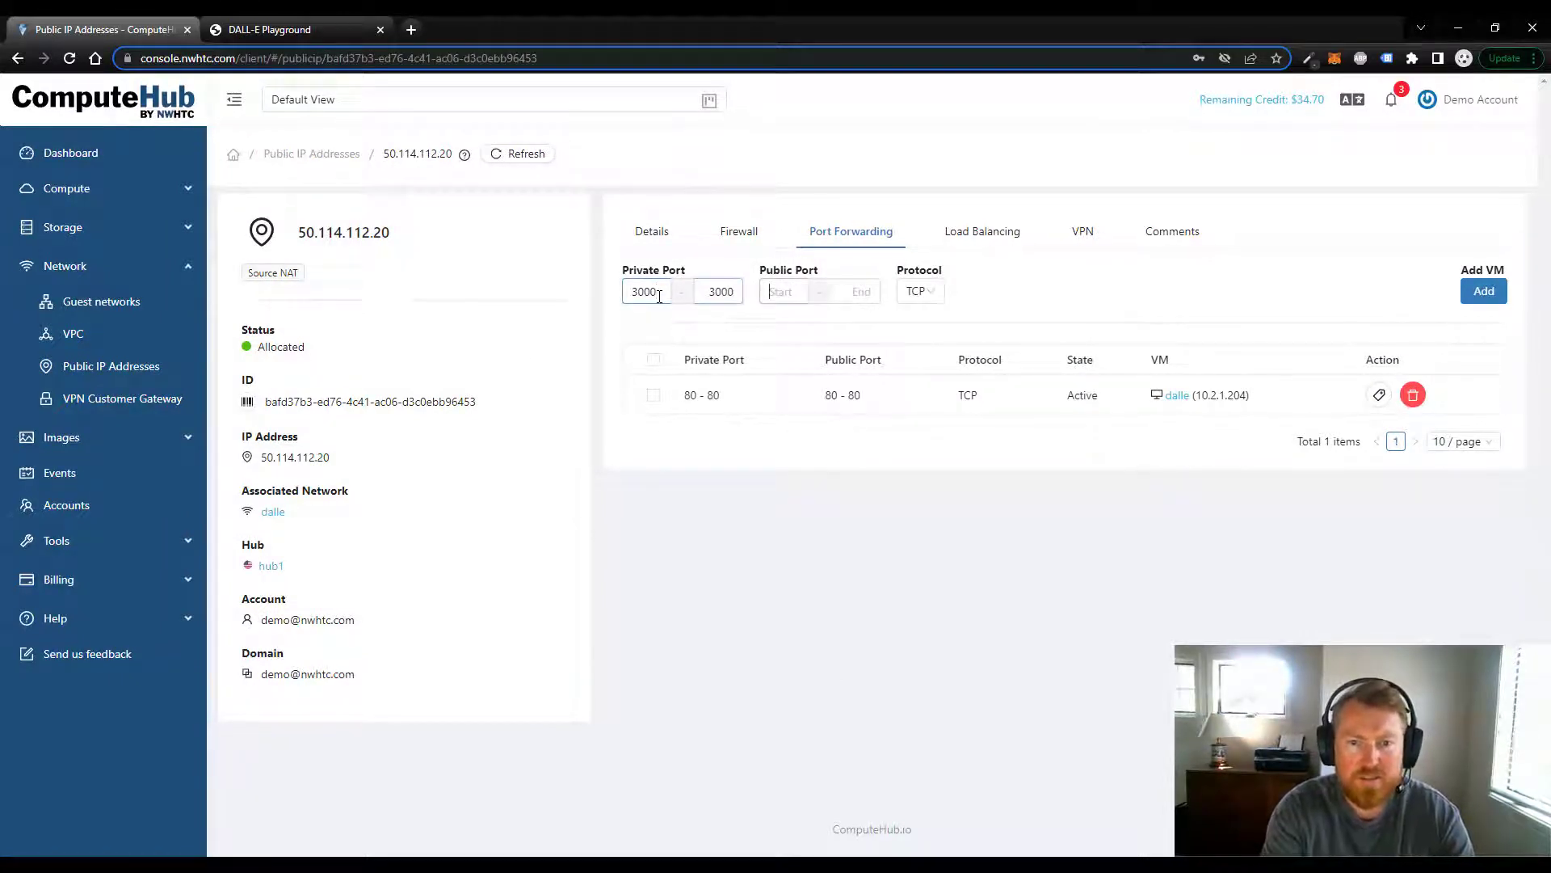
{"action": "type", "text": "3000"}
{"action": "key", "text": "Tab"}
{"action": "type", "text": "3000"}
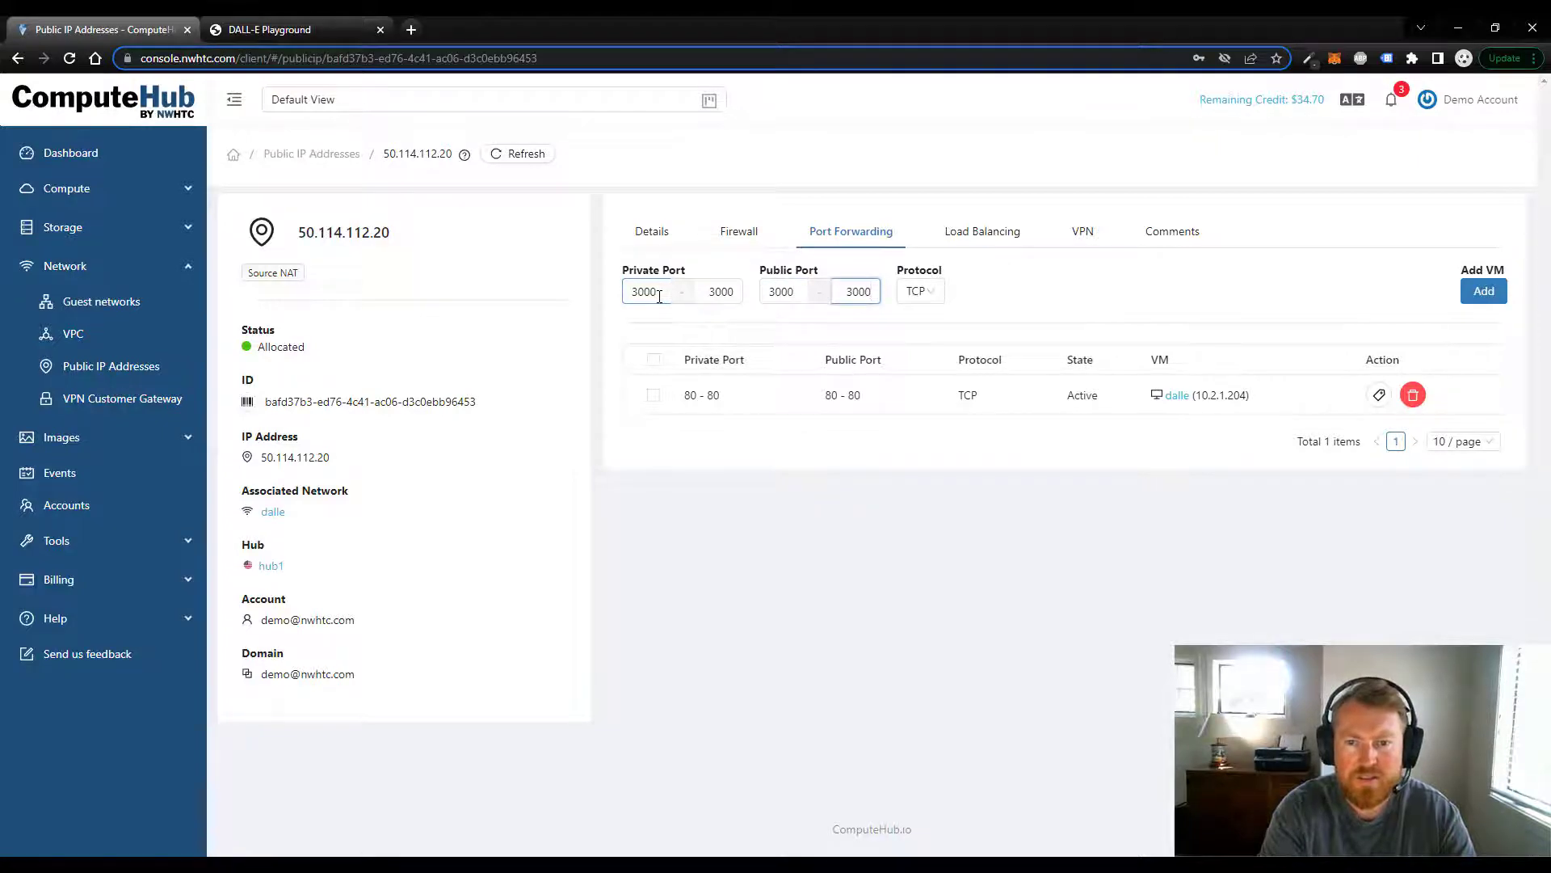
{"action": "key", "text": "Tab"}
{"action": "left_click", "coordinate": [1481, 293]}
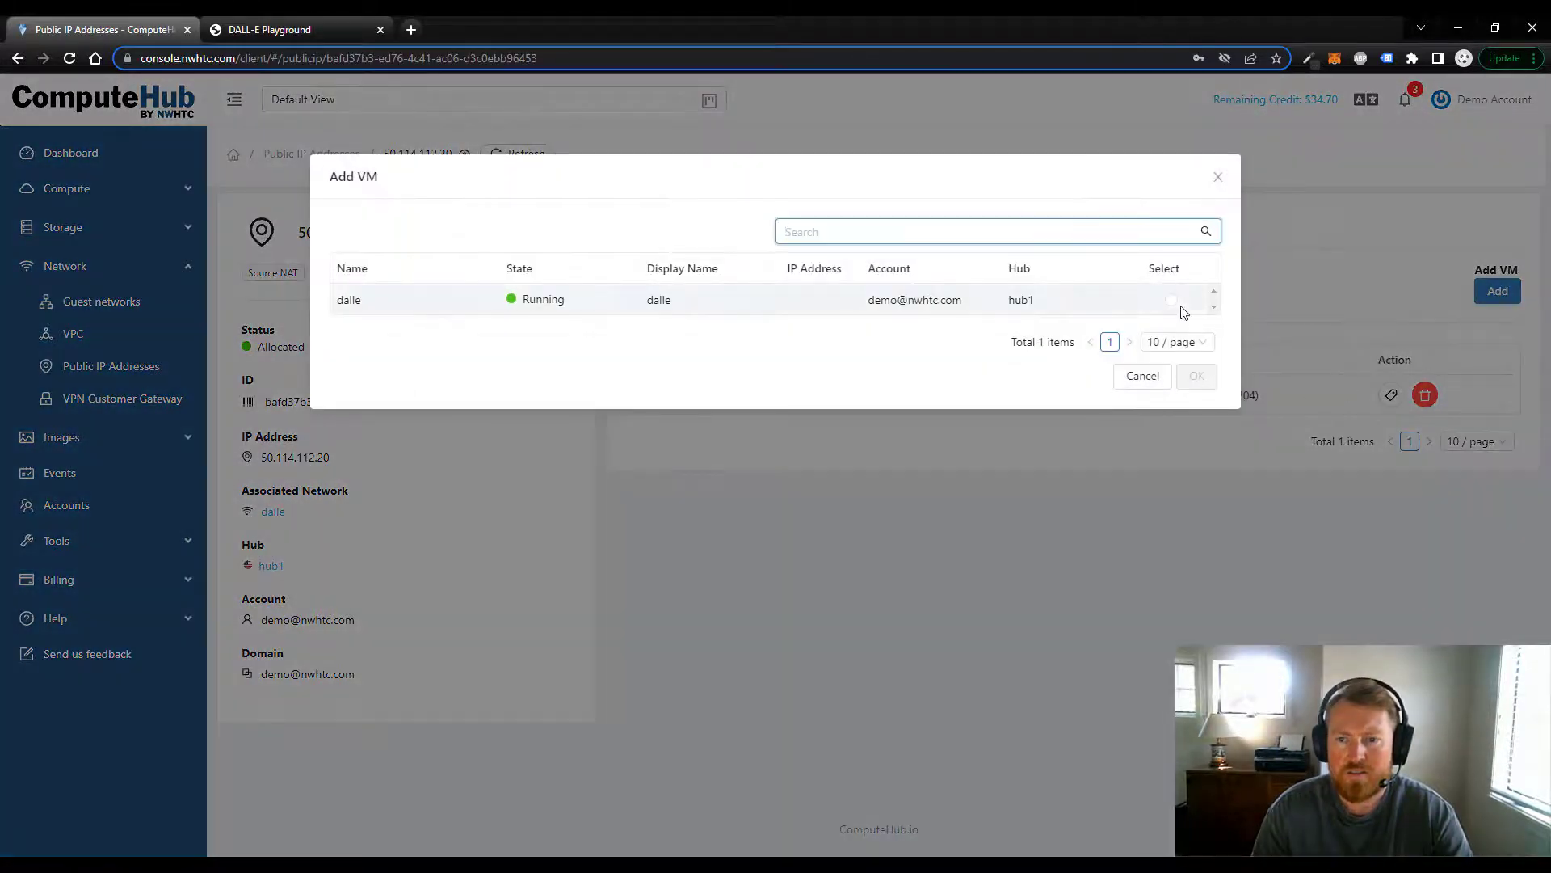
{"action": "left_click", "coordinate": [1170, 313]}
{"action": "left_click", "coordinate": [1195, 404]}
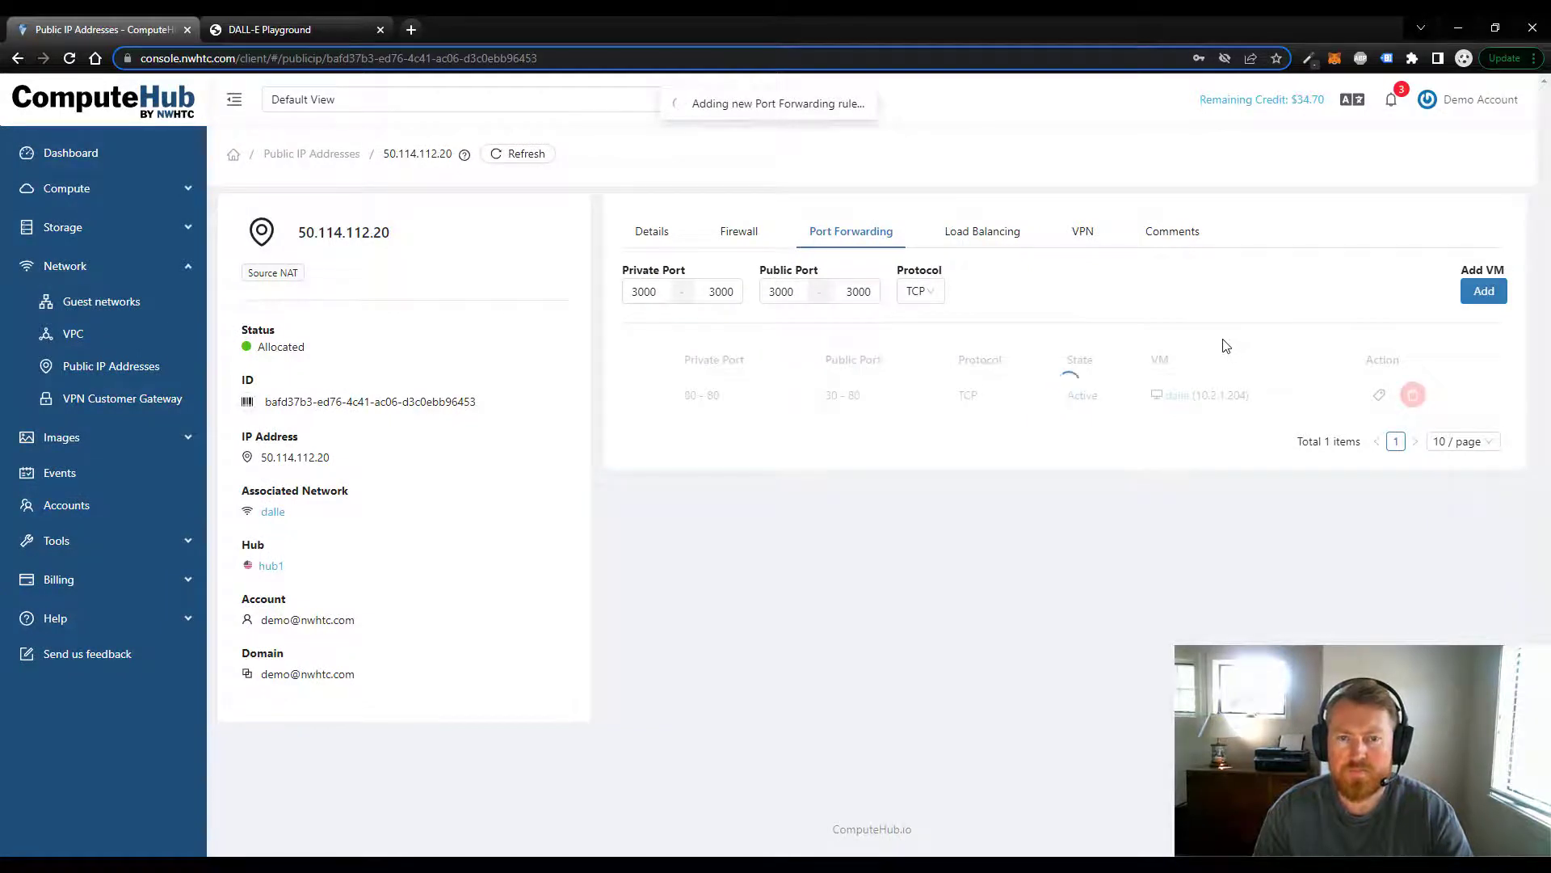
Reopen the dalle network's public IP address and forward TCP public port 8080 to private port 8080 on the dalle virtual machine.
{"action": "left_click", "coordinate": [312, 153]}
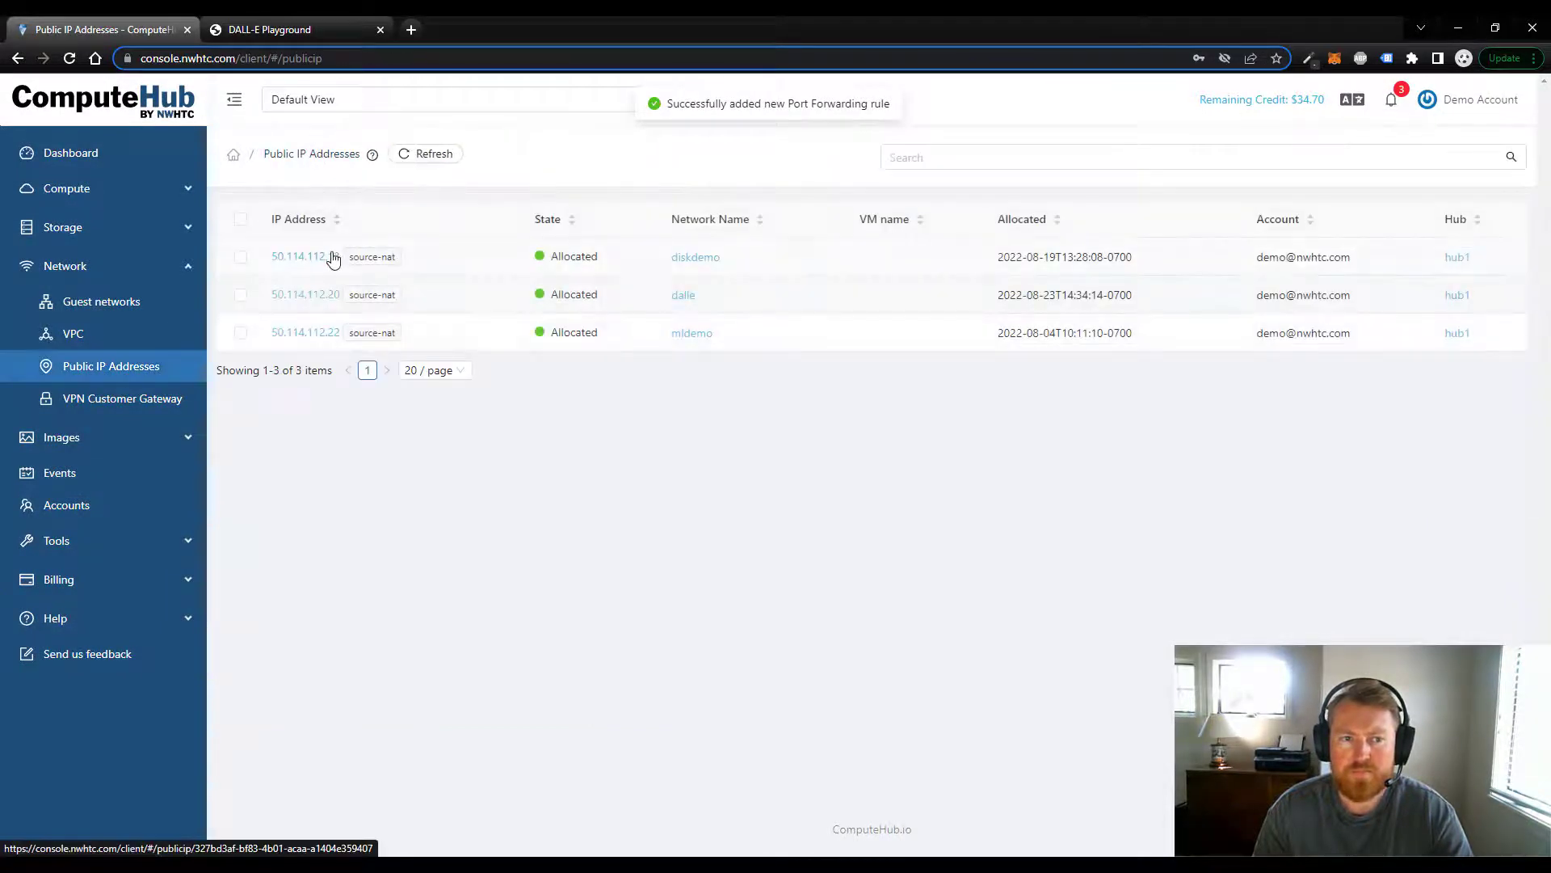
{"action": "left_click", "coordinate": [308, 295]}
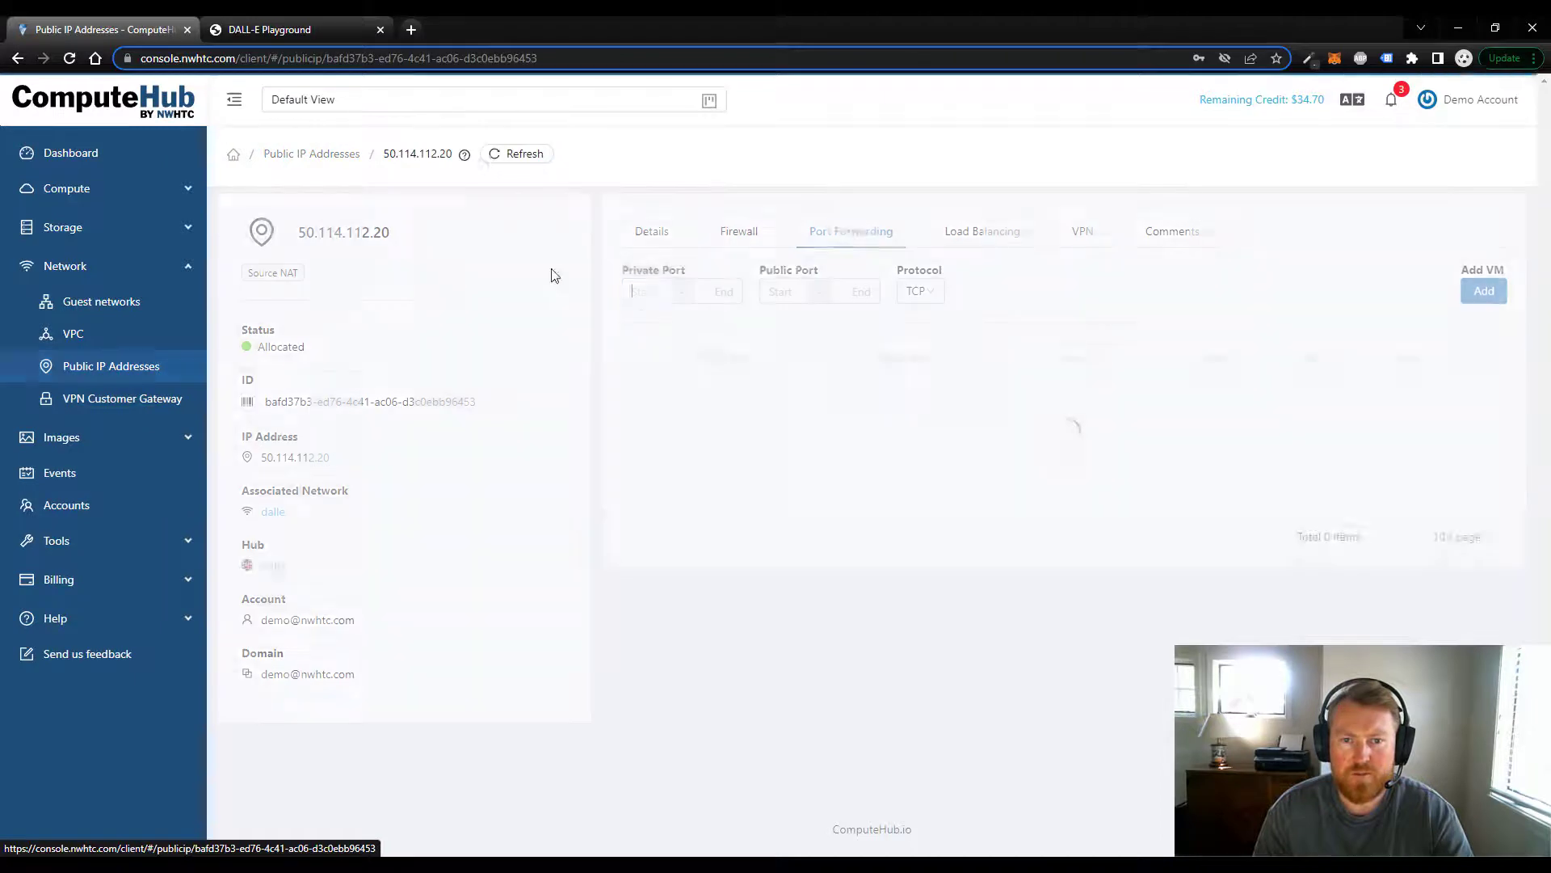
{"action": "left_click", "coordinate": [649, 301]}
{"action": "type", "text": "8080"}
{"action": "key", "text": "Tab"}
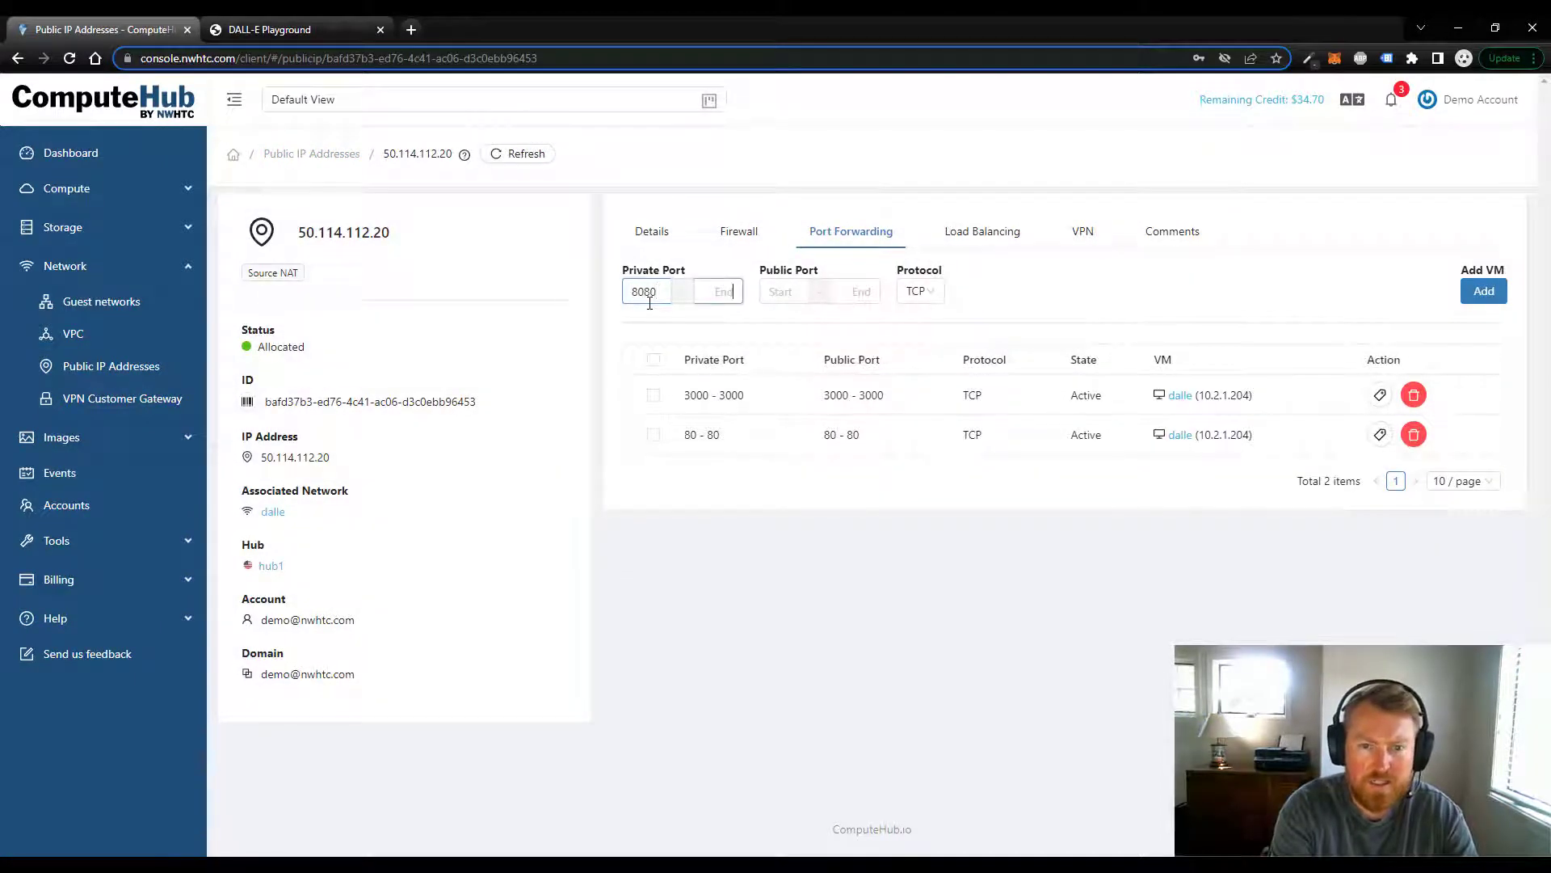
{"action": "type", "text": "8080"}
{"action": "key", "text": "Tab"}
{"action": "type", "text": "80"}
{"action": "key", "text": "Tab"}
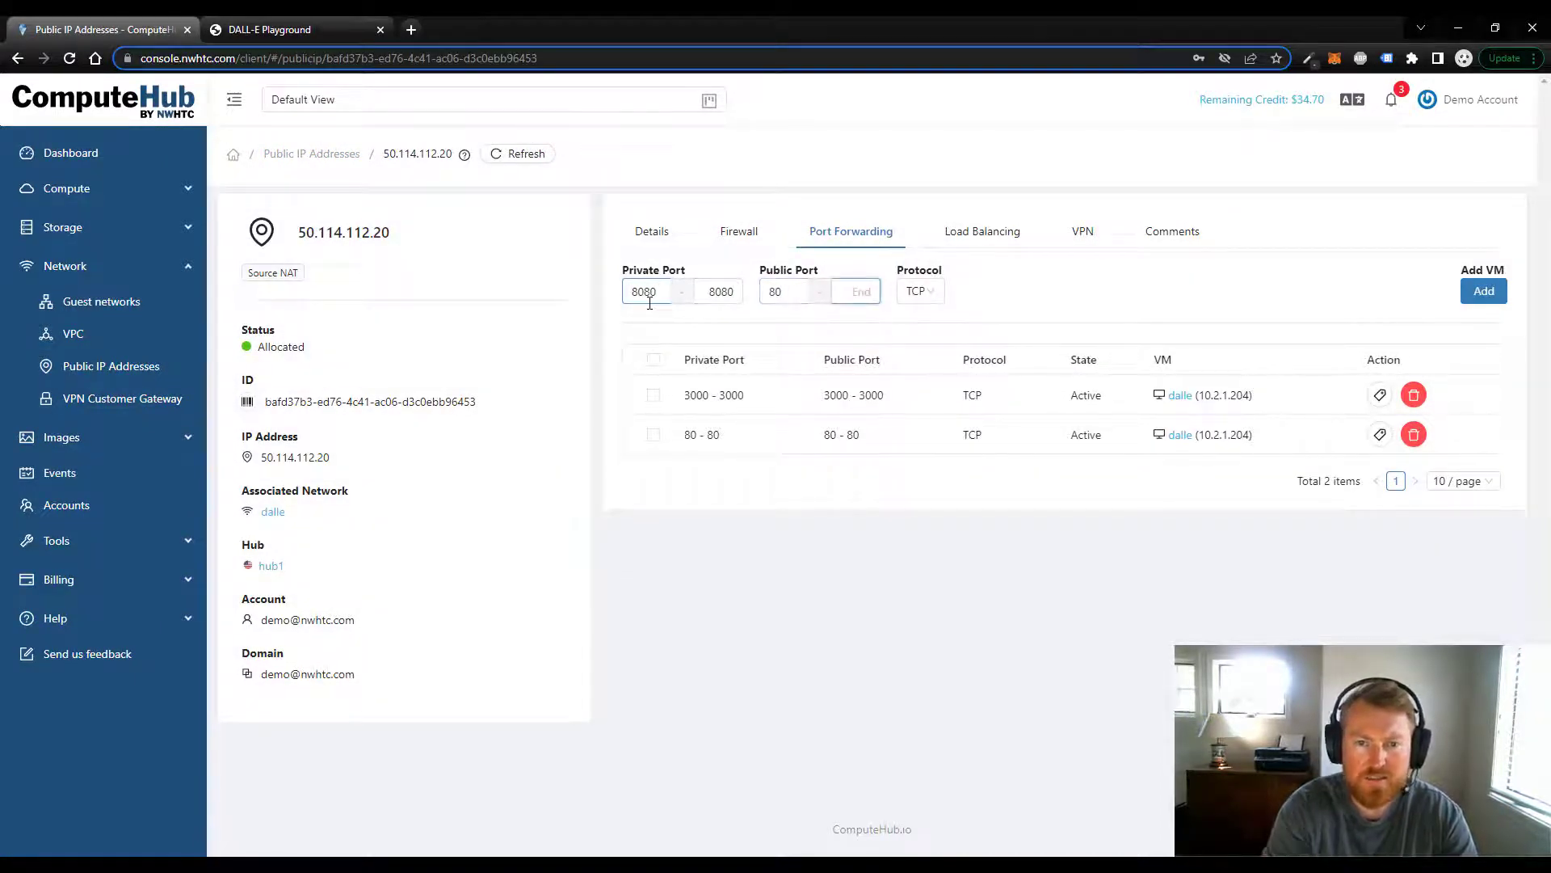
{"action": "left_click", "coordinate": [762, 291]}
{"action": "type", "text": "80"}
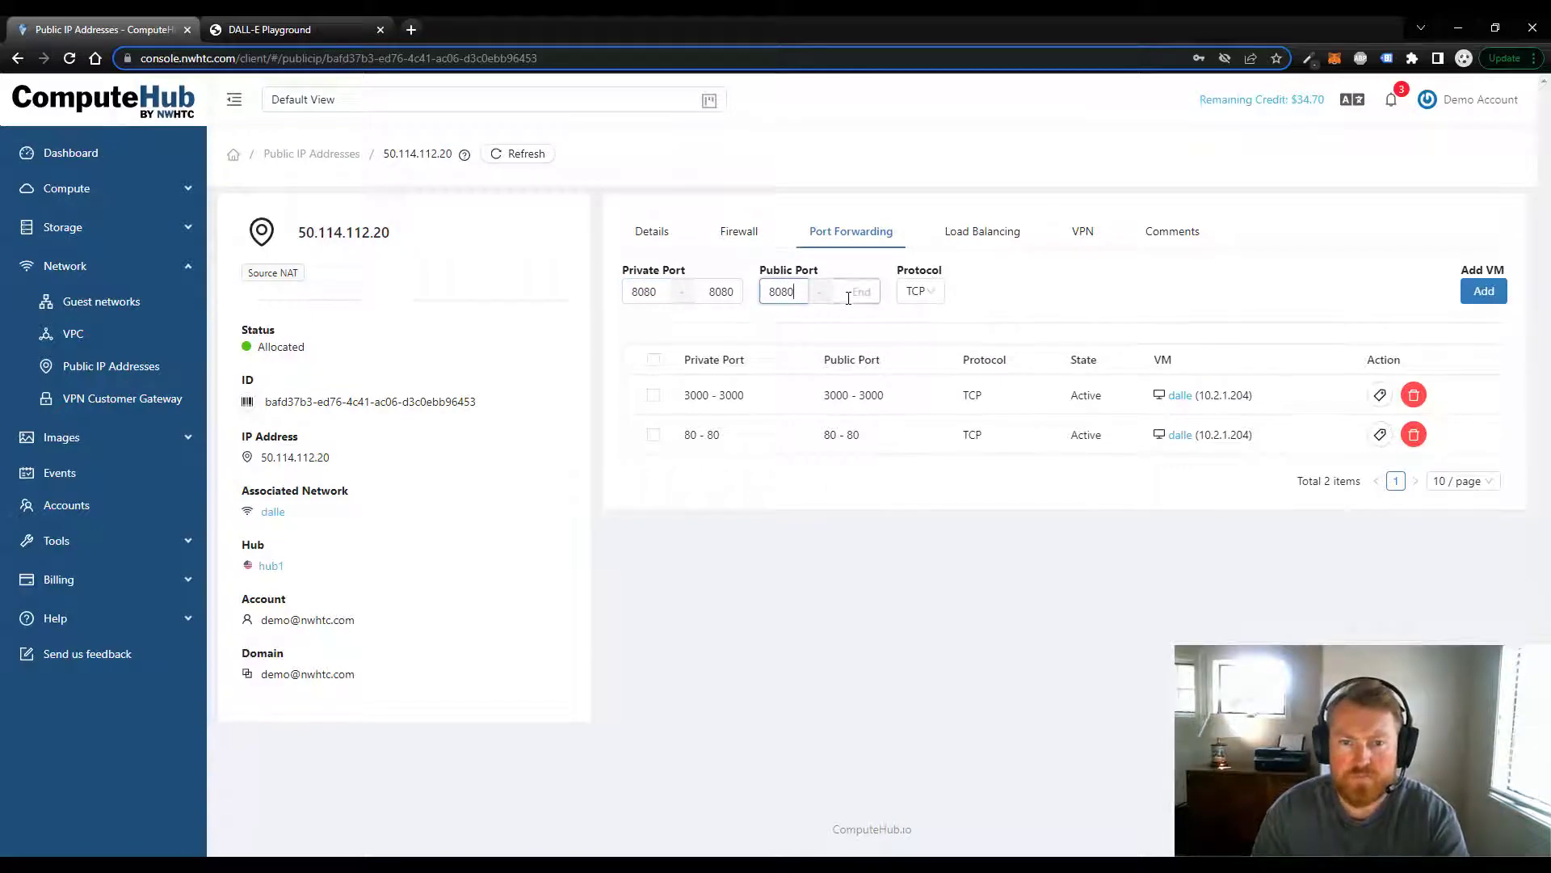
{"action": "left_click", "coordinate": [848, 298]}
{"action": "type", "text": "8080"}
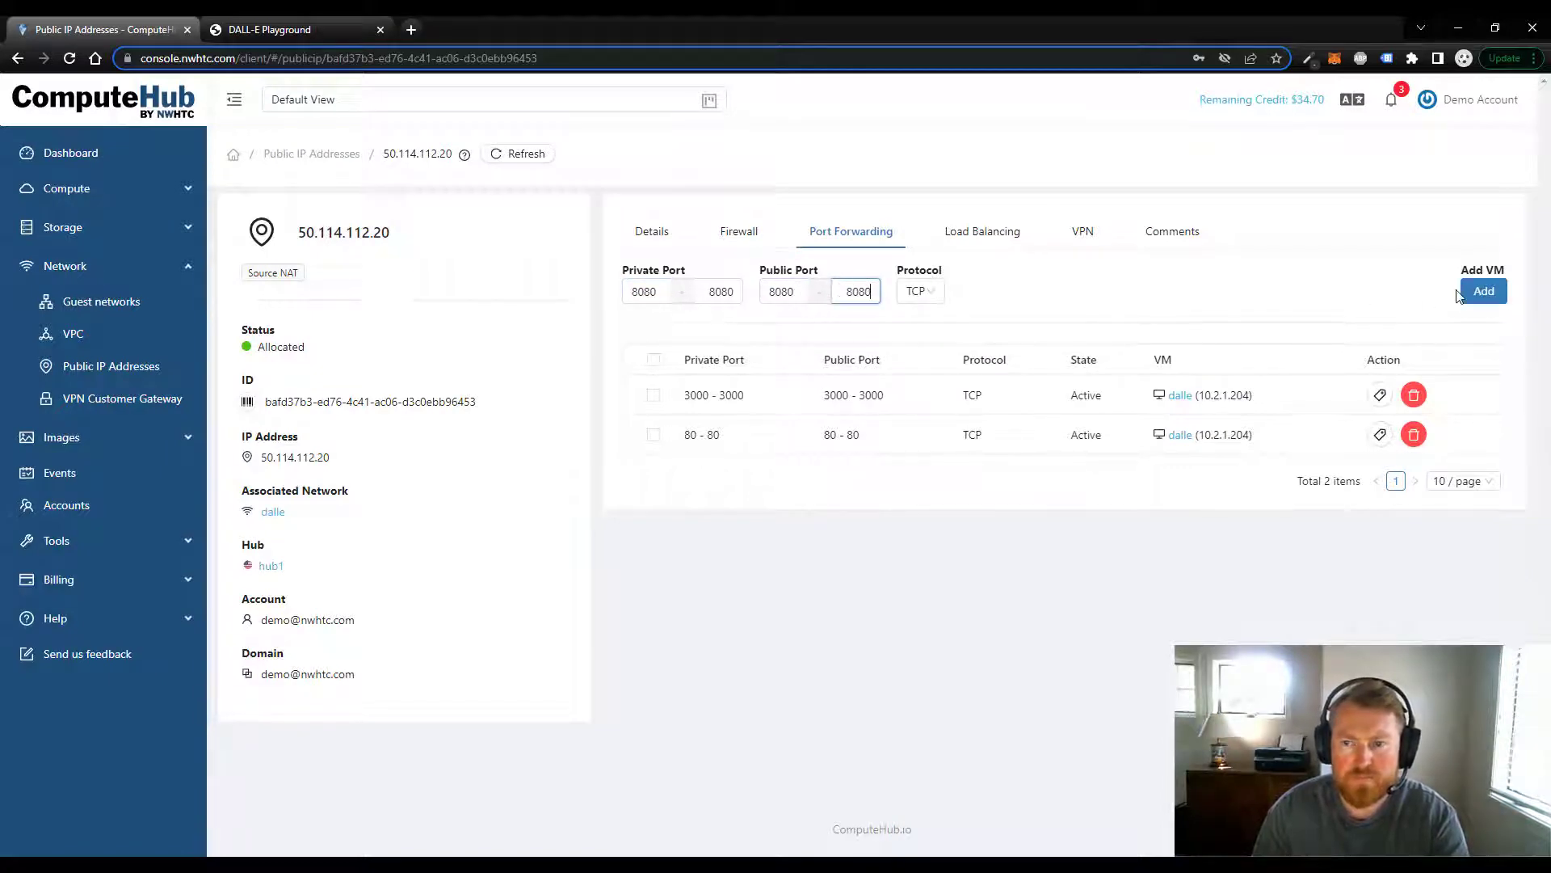
{"action": "left_click", "coordinate": [1460, 295]}
{"action": "left_click", "coordinate": [1171, 312]}
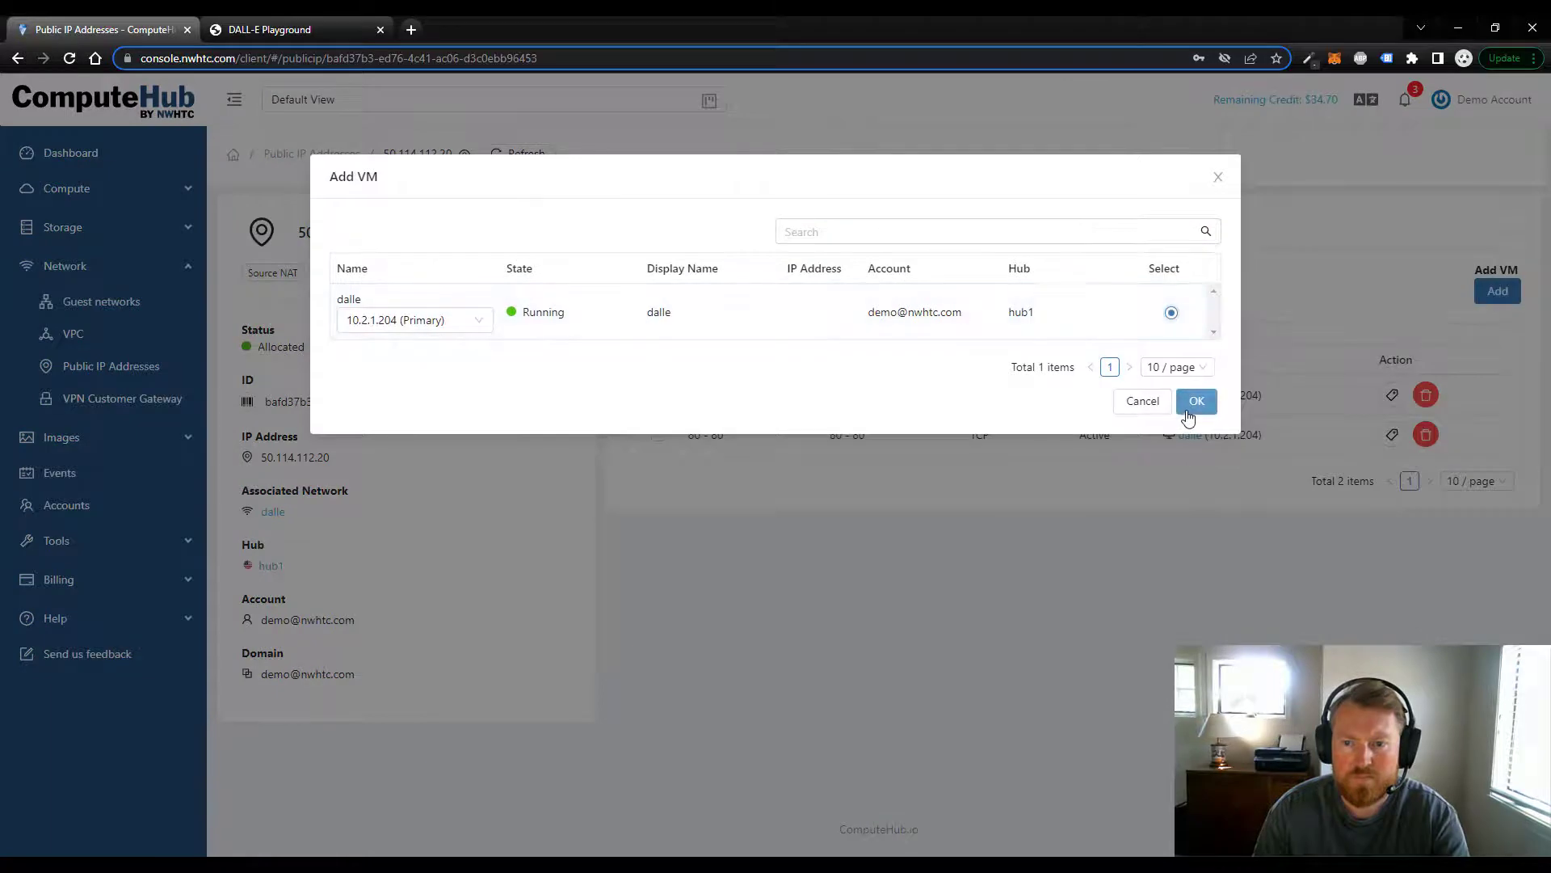
{"action": "left_click", "coordinate": [1194, 401]}
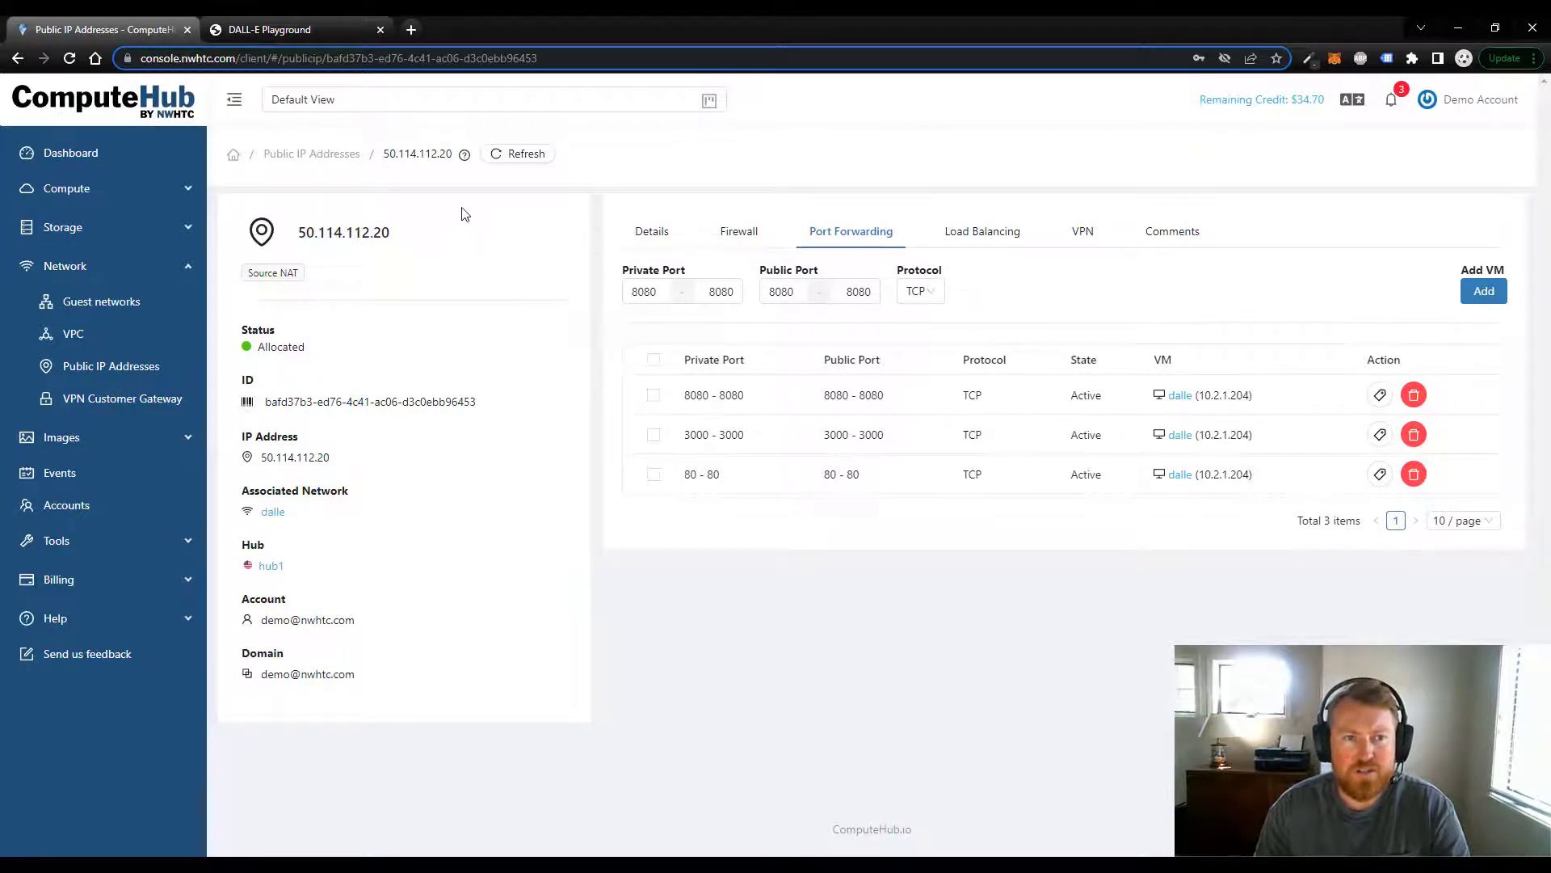
Replace the old DALL-E Playground browser tab with a blank one and copy the instance's public IP address from the console.
{"action": "left_click", "coordinate": [380, 29]}
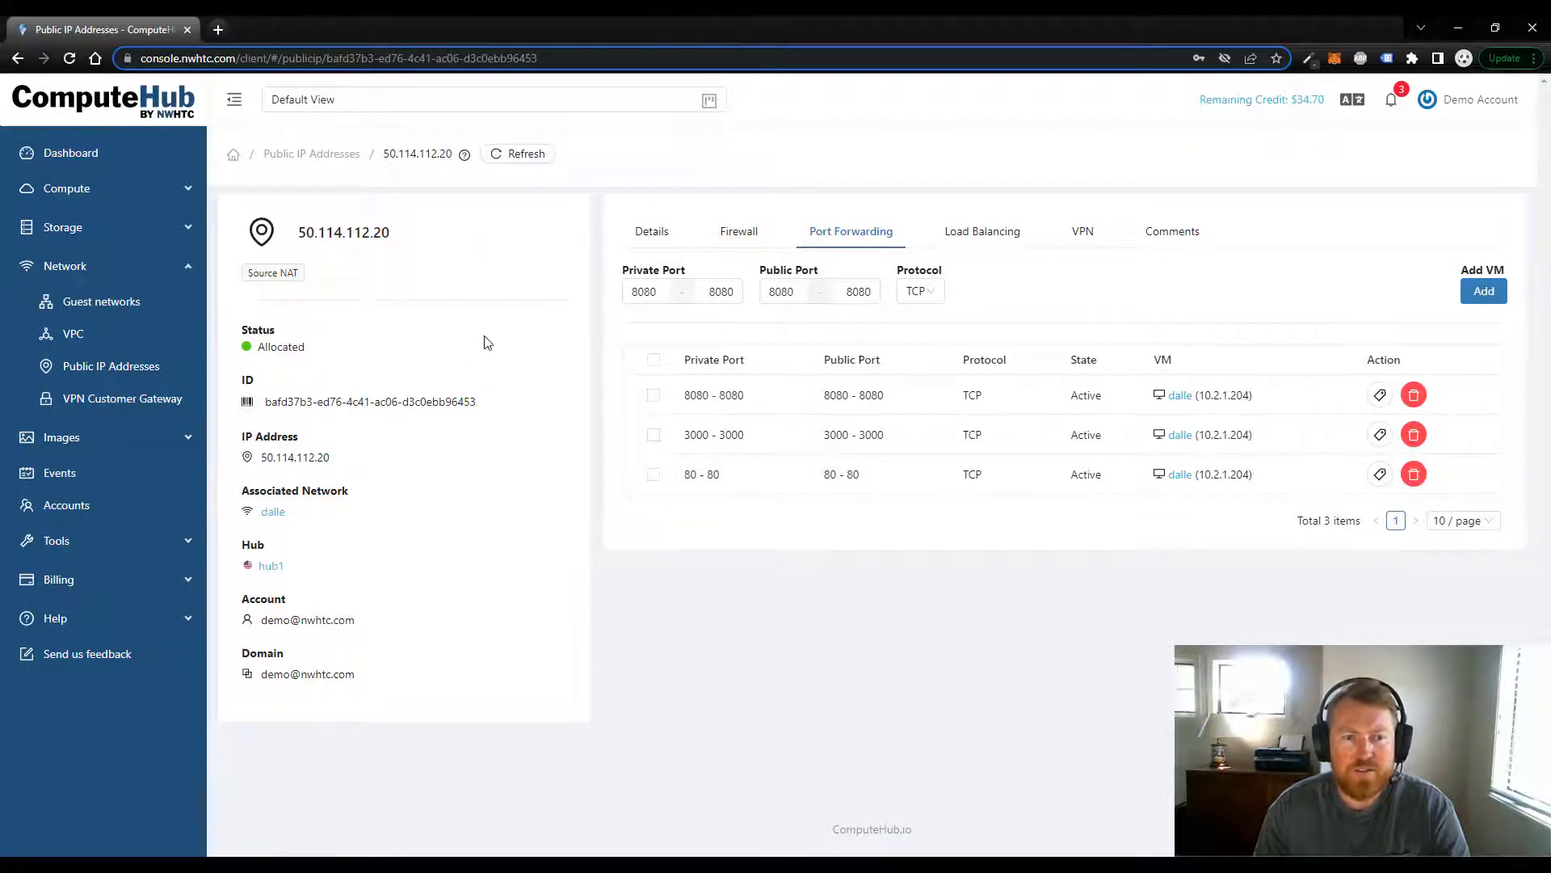
{"action": "left_click", "coordinate": [220, 31]}
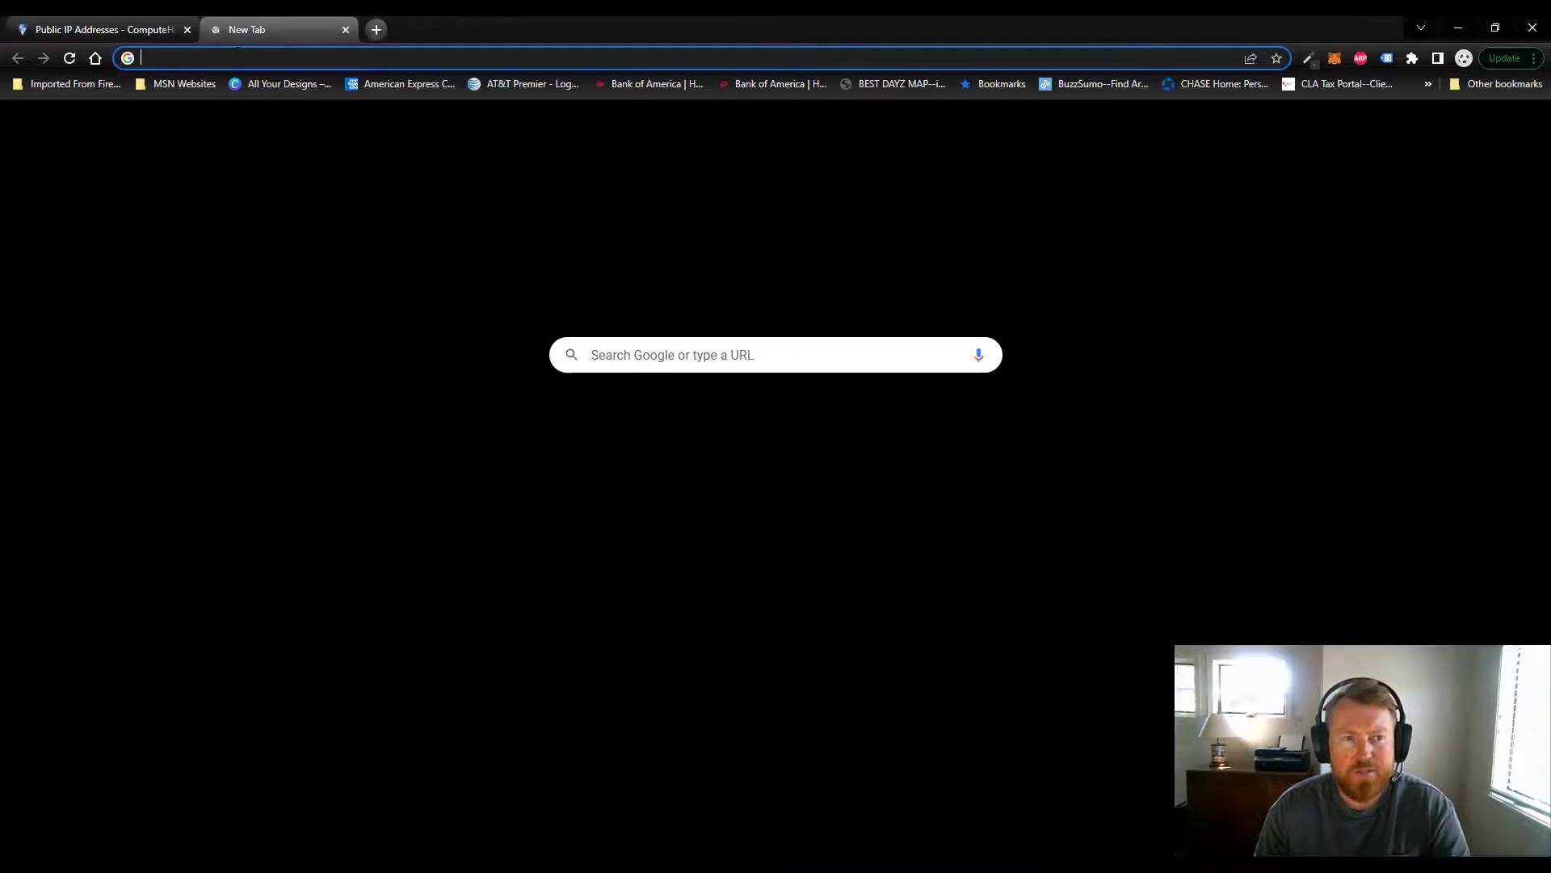
{"action": "left_click", "coordinate": [118, 31]}
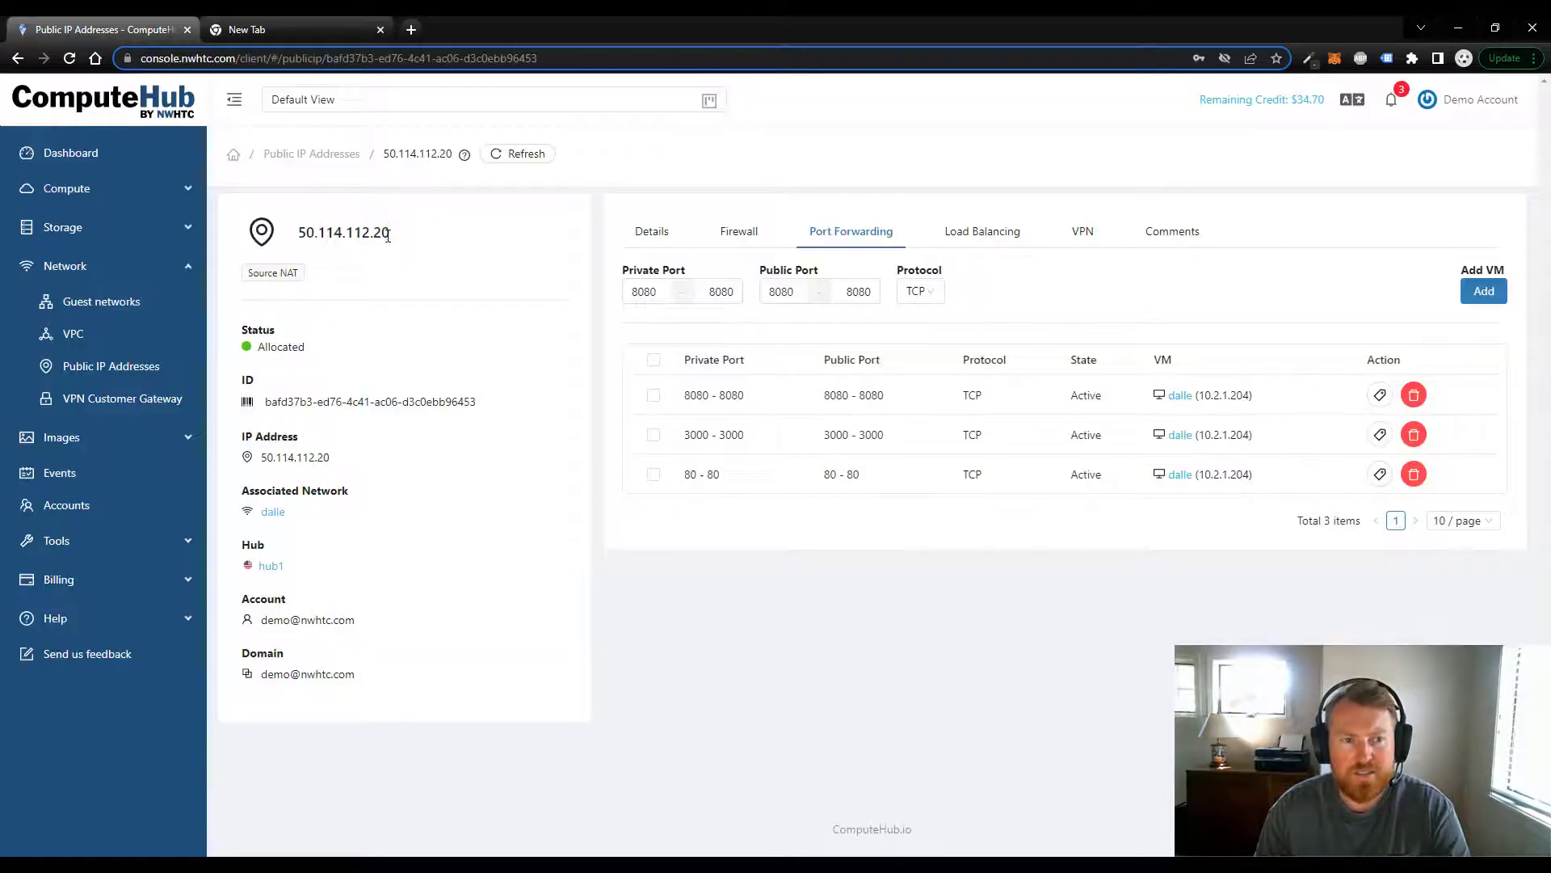
{"action": "left_click_drag", "start_coordinate": [391, 233], "coordinate": [299, 232]}
{"action": "key", "text": "ctrl+c"}
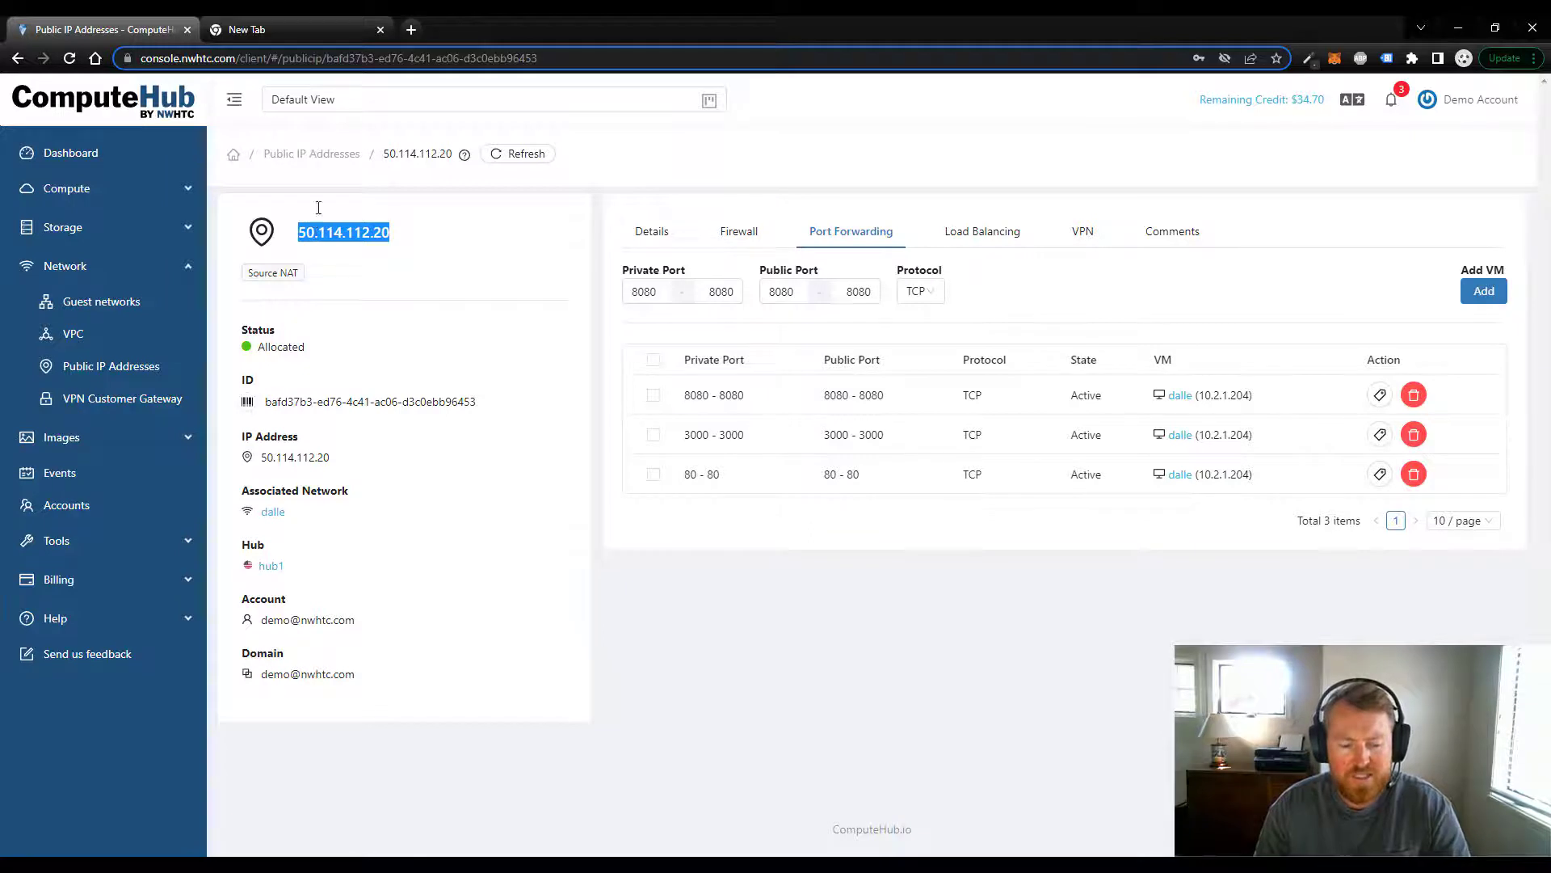
Load the playground in the blank browser tab at the copied IP address on port 3000, 50.114.112.20:3000.
{"action": "left_click", "coordinate": [318, 18]}
{"action": "left_click", "coordinate": [345, 57]}
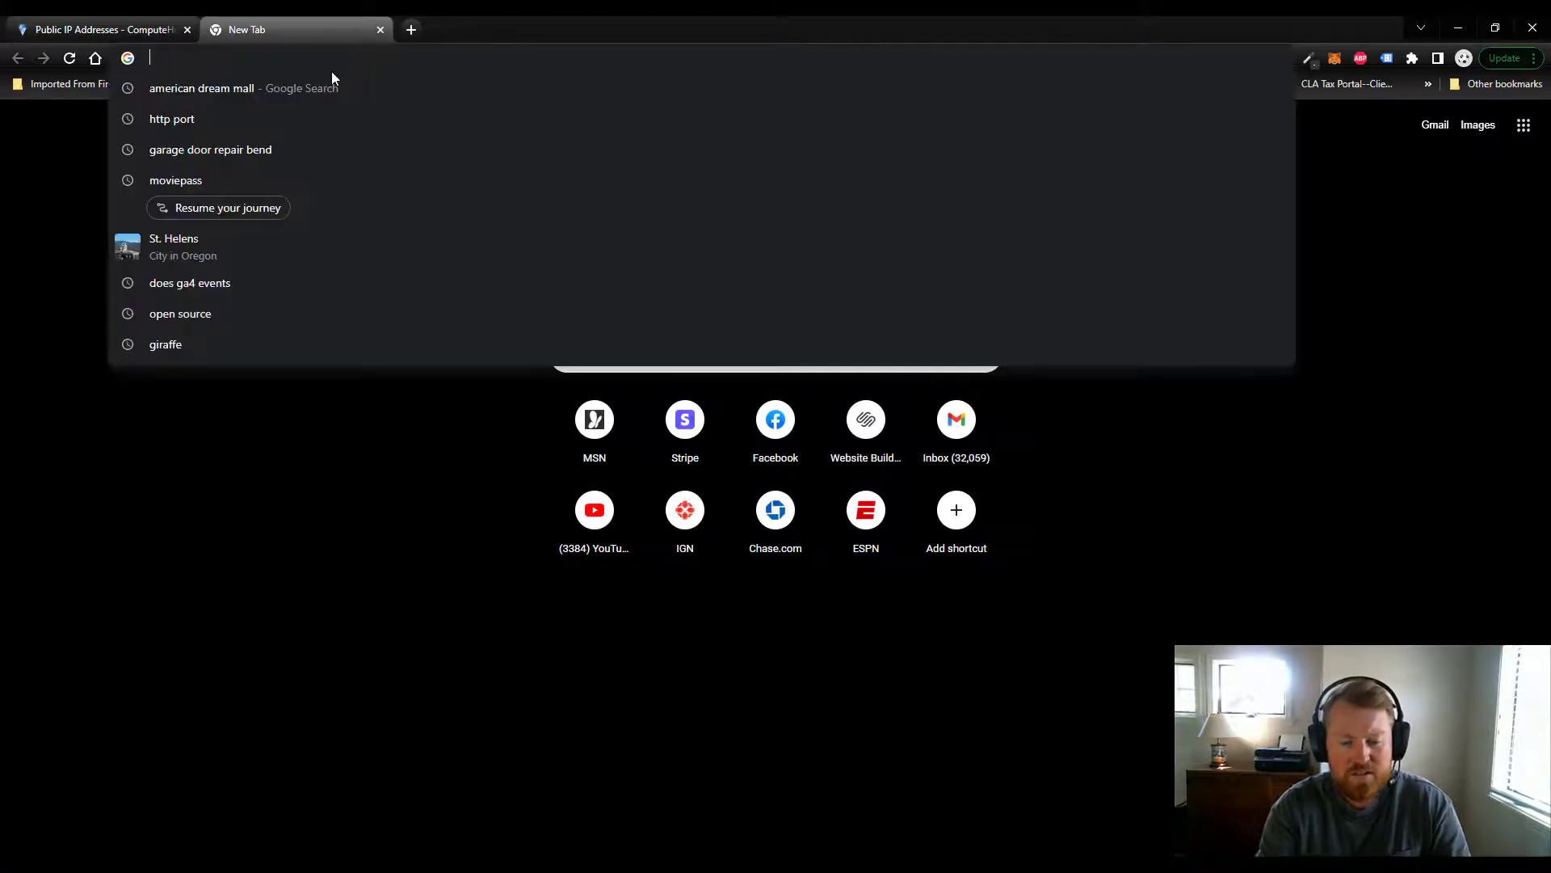
{"action": "key", "text": "ctrl+v"}
{"action": "type", "text": ":300"}
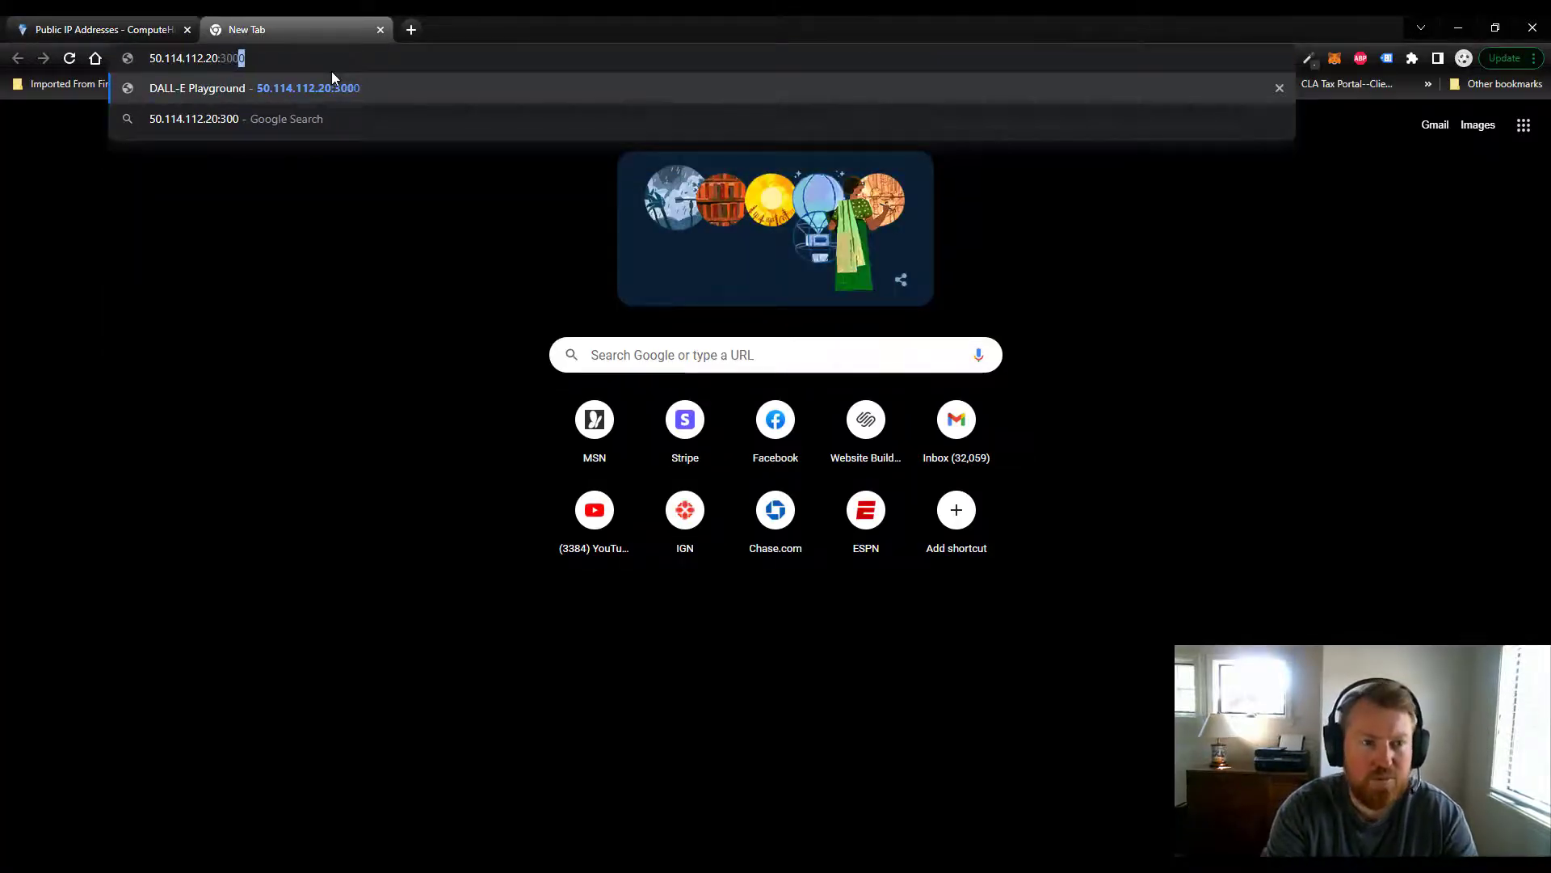
{"action": "type", "text": "0"}
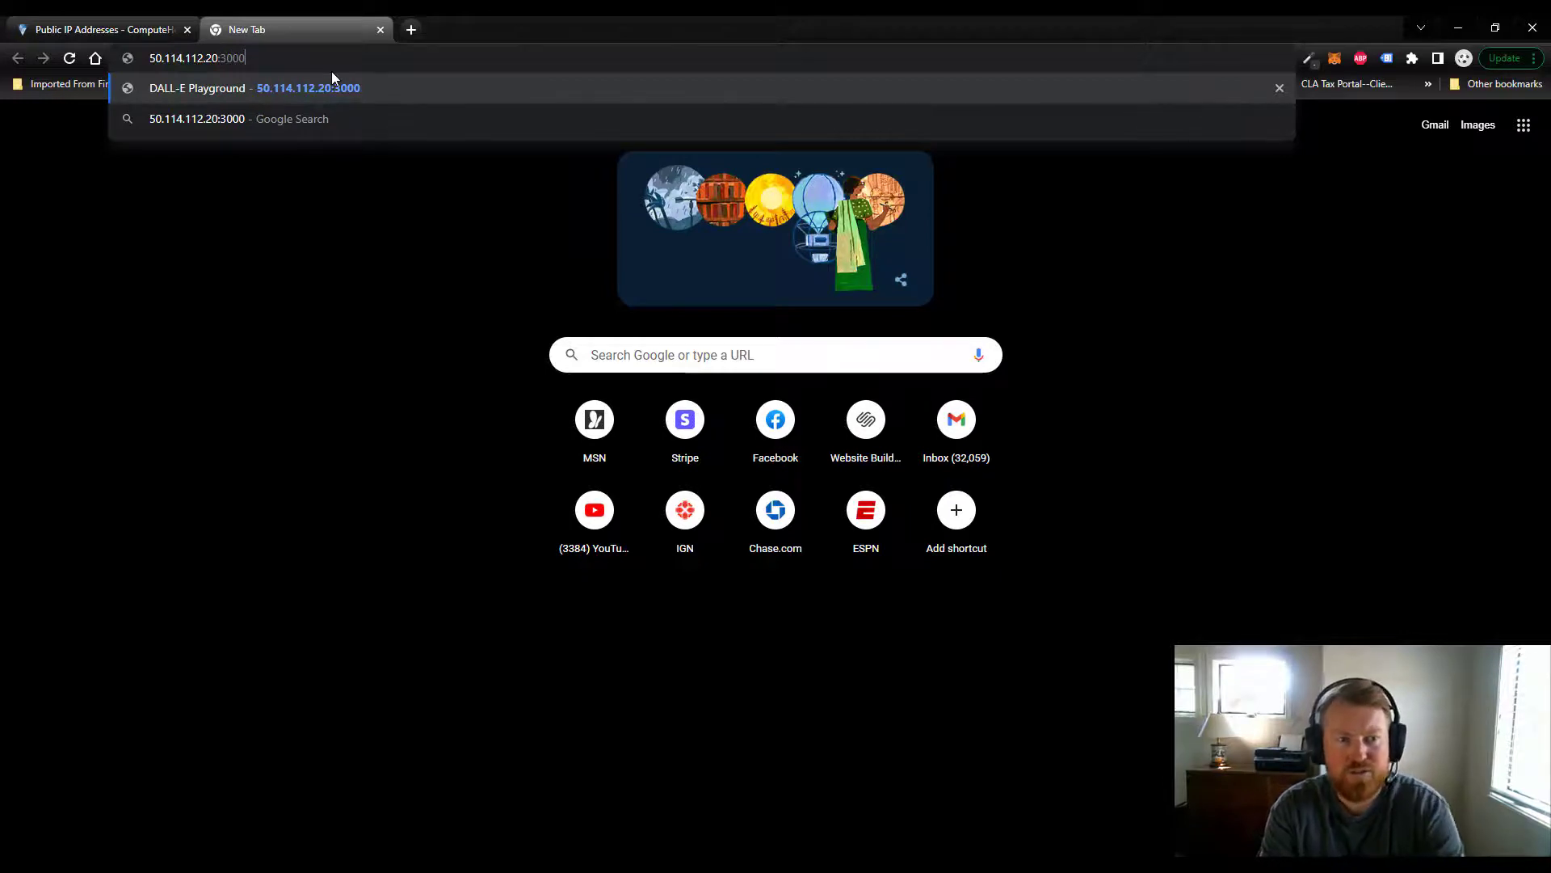
{"action": "key", "text": "Return"}
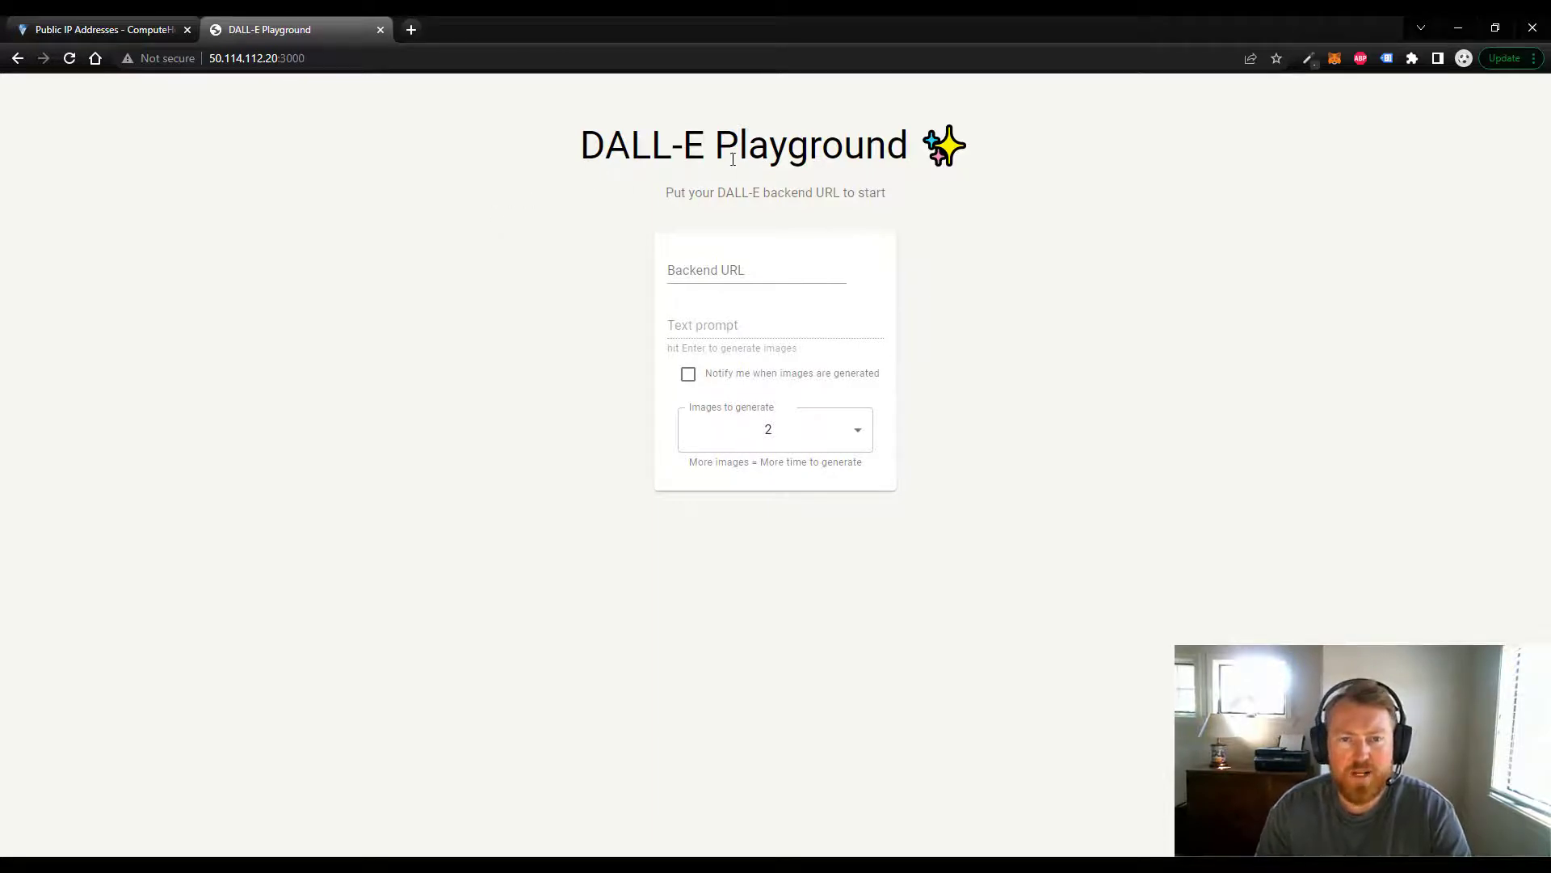
Try entering 50.114.112.20:8080 as the playground's backend URL.
{"action": "left_click", "coordinate": [764, 272]}
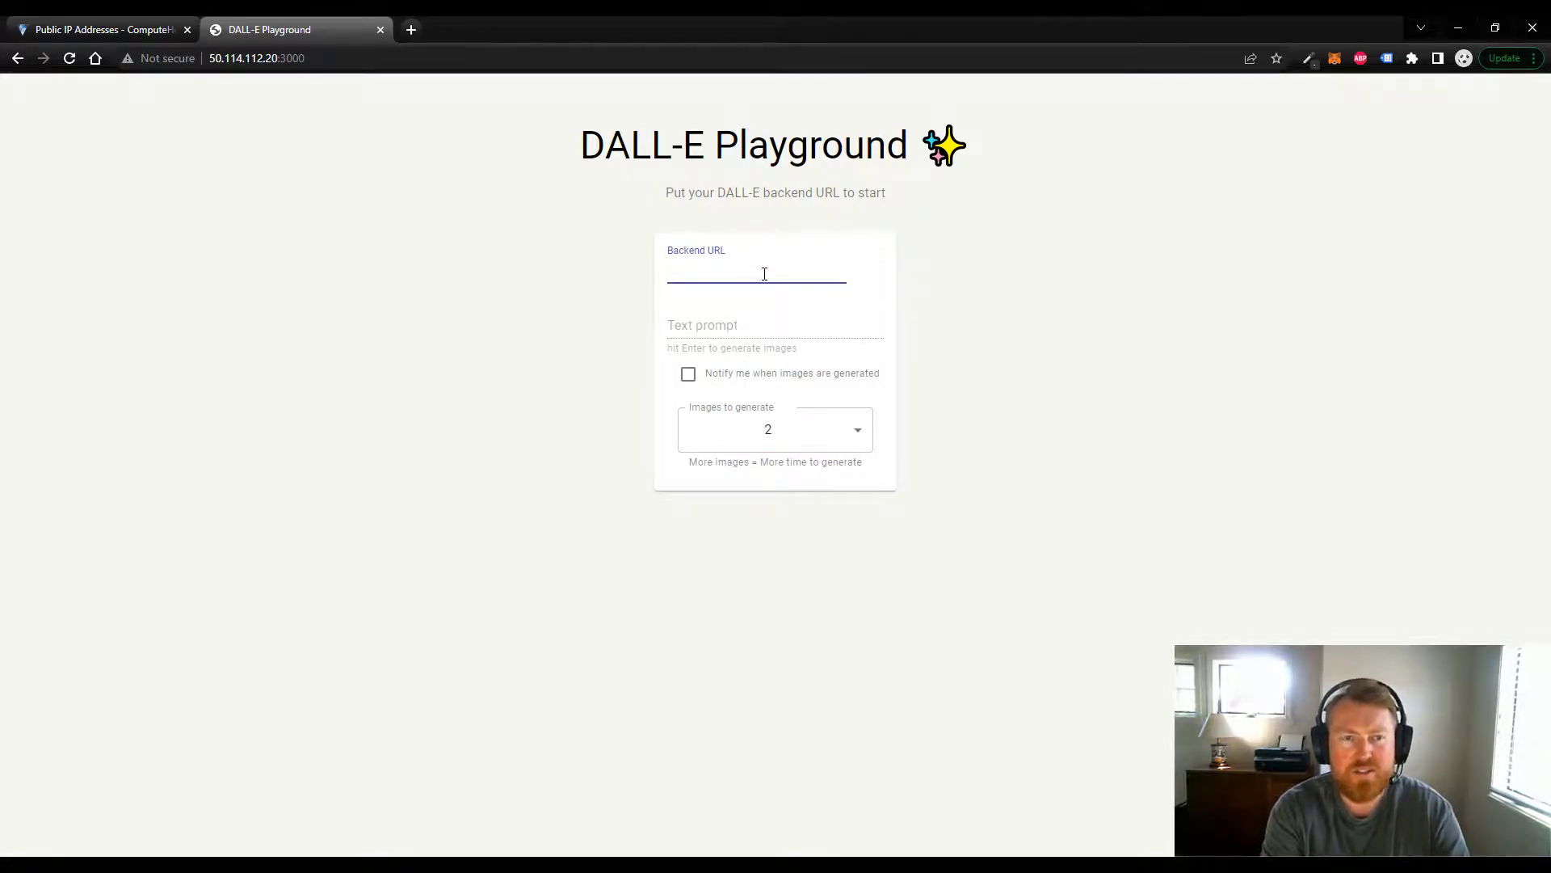
{"action": "type", "text": "50.114"}
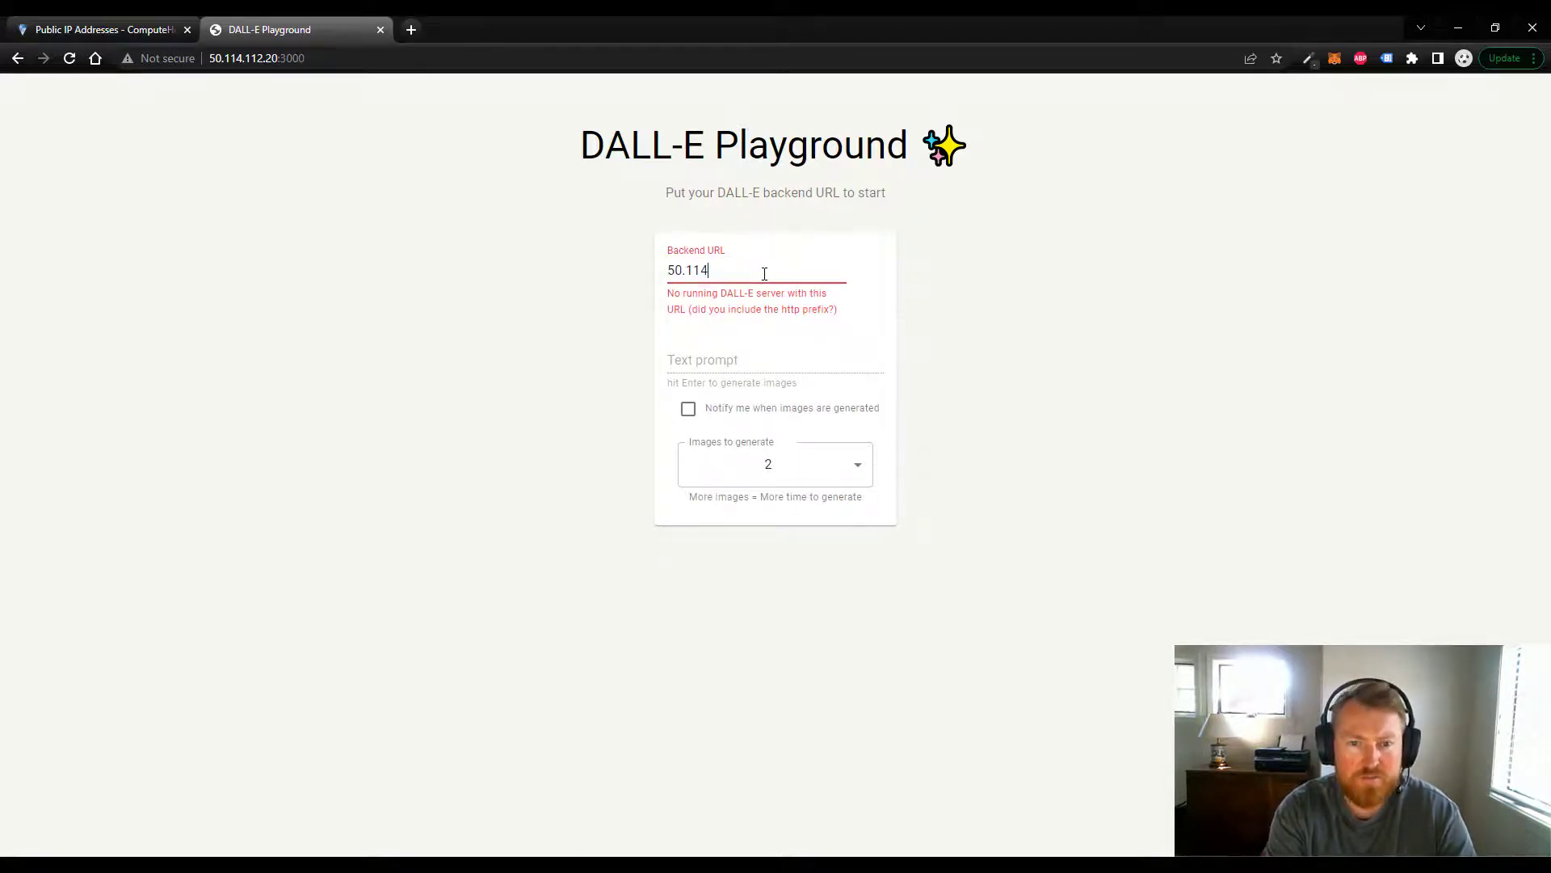
{"action": "type", "text": ".112.20"}
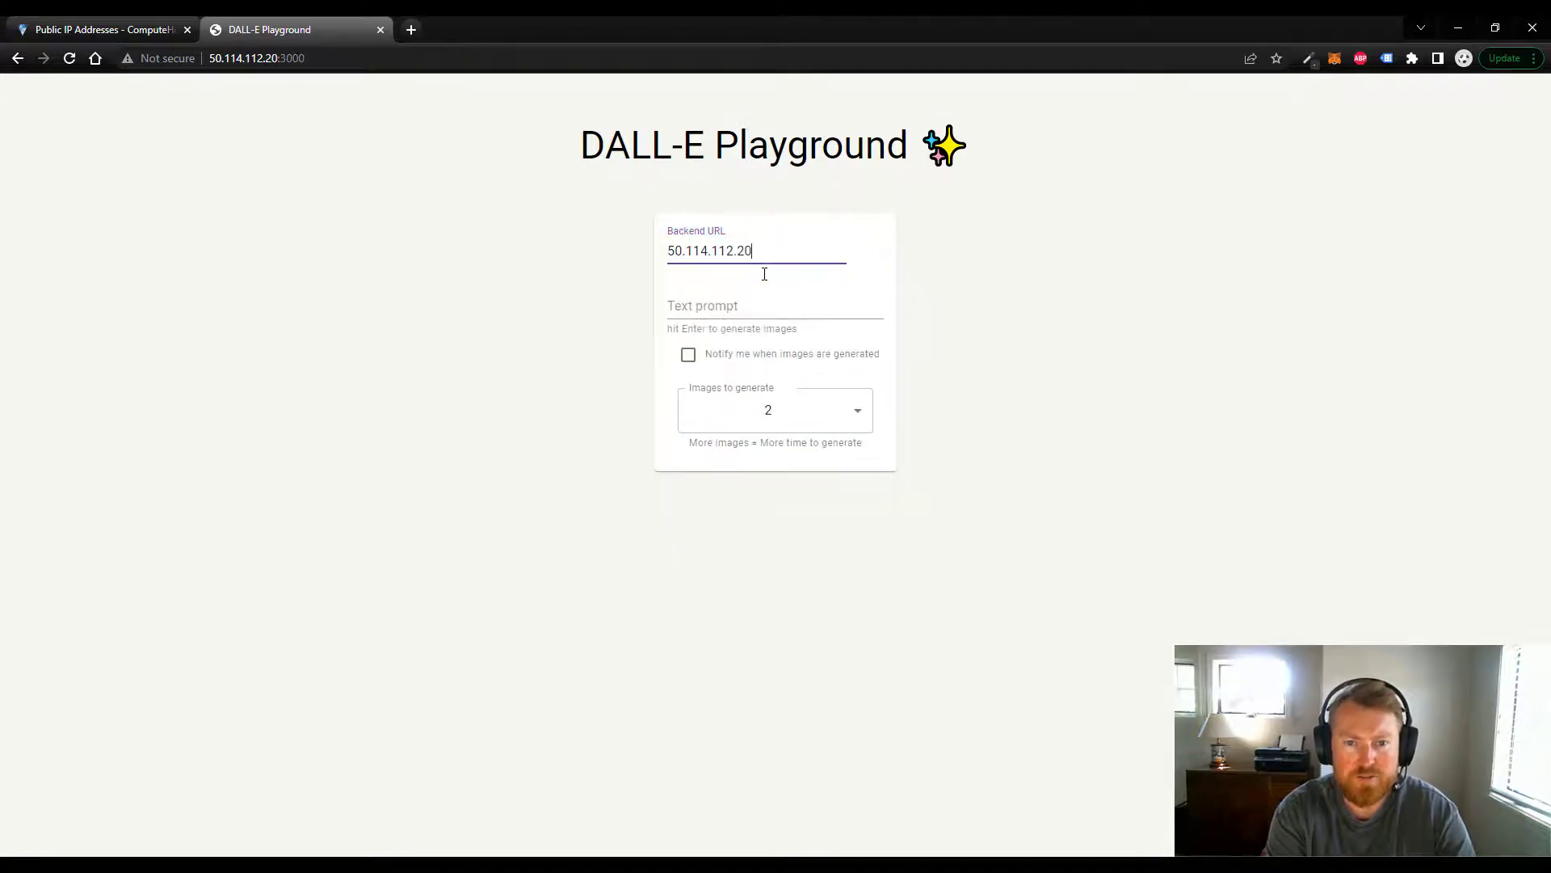
{"action": "type", "text": ":8080"}
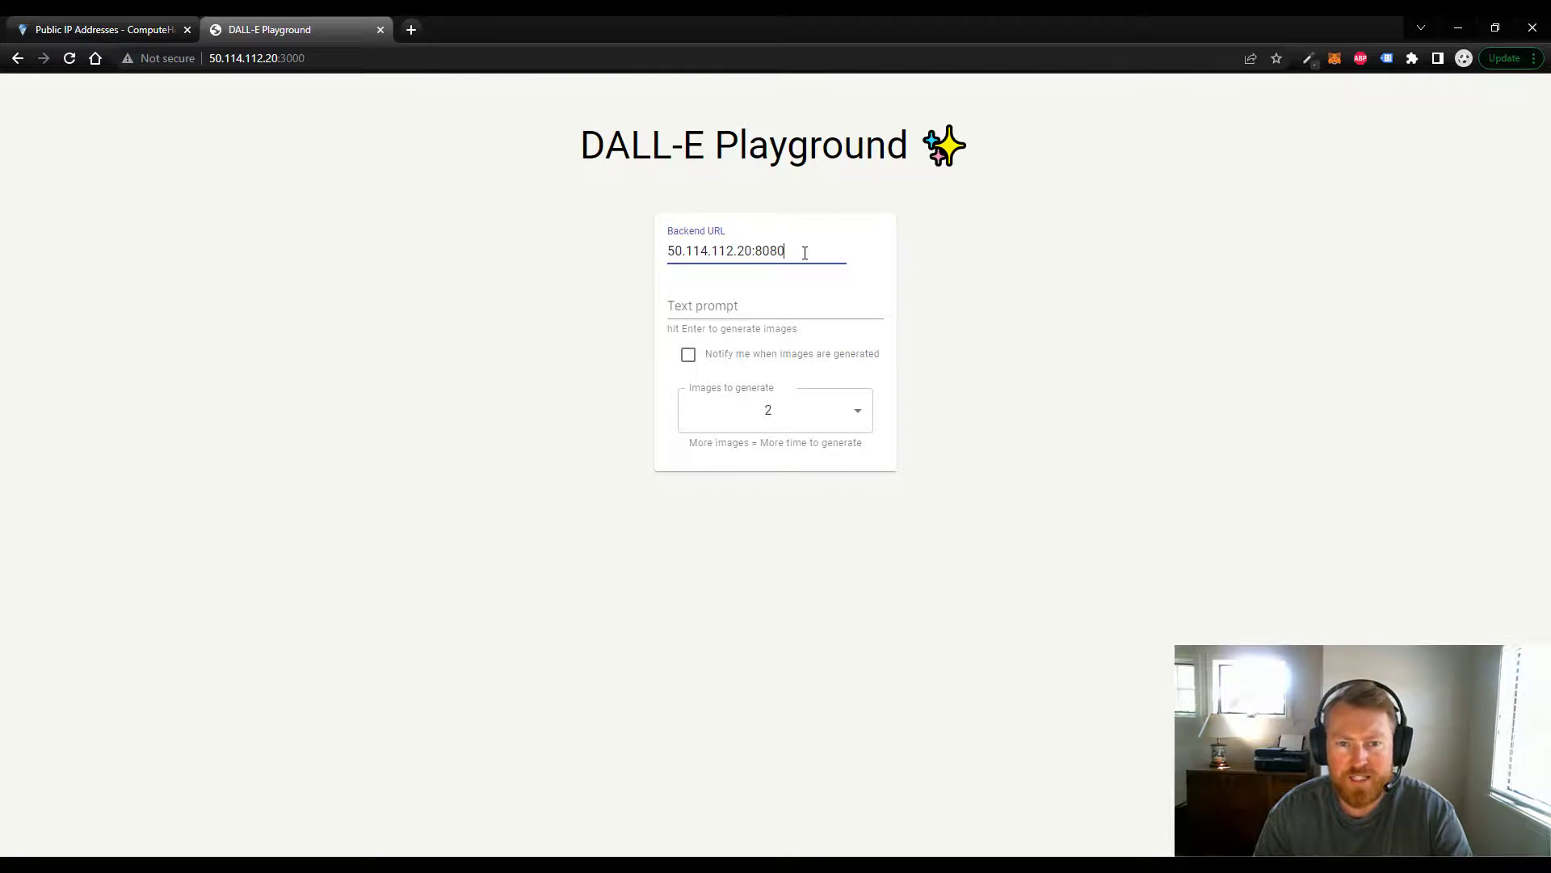
{"action": "left_click", "coordinate": [724, 297]}
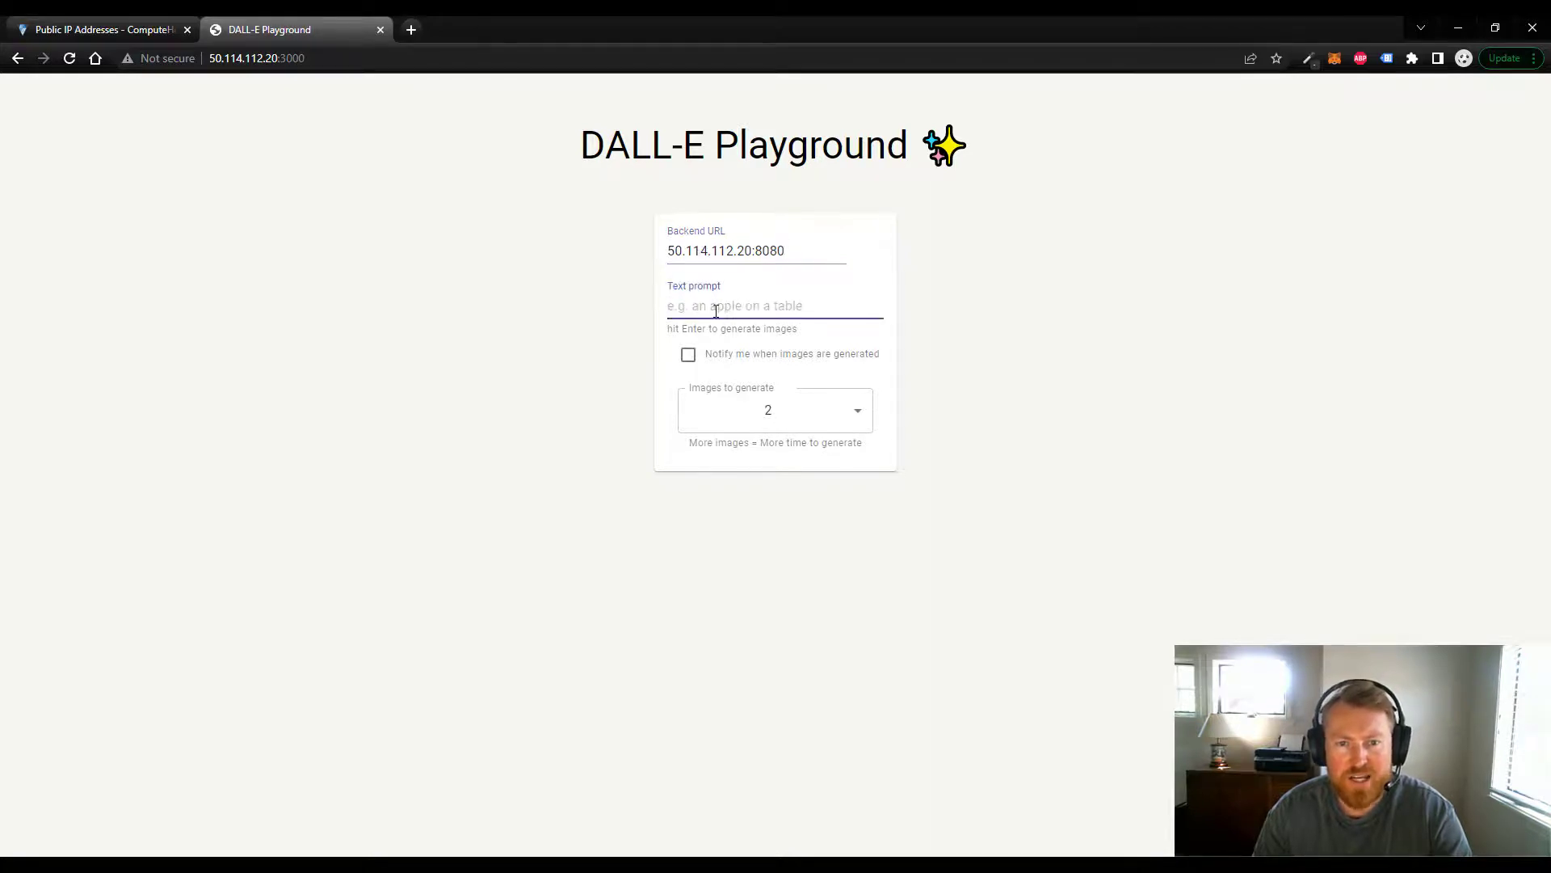
{"action": "left_click", "coordinate": [671, 252]}
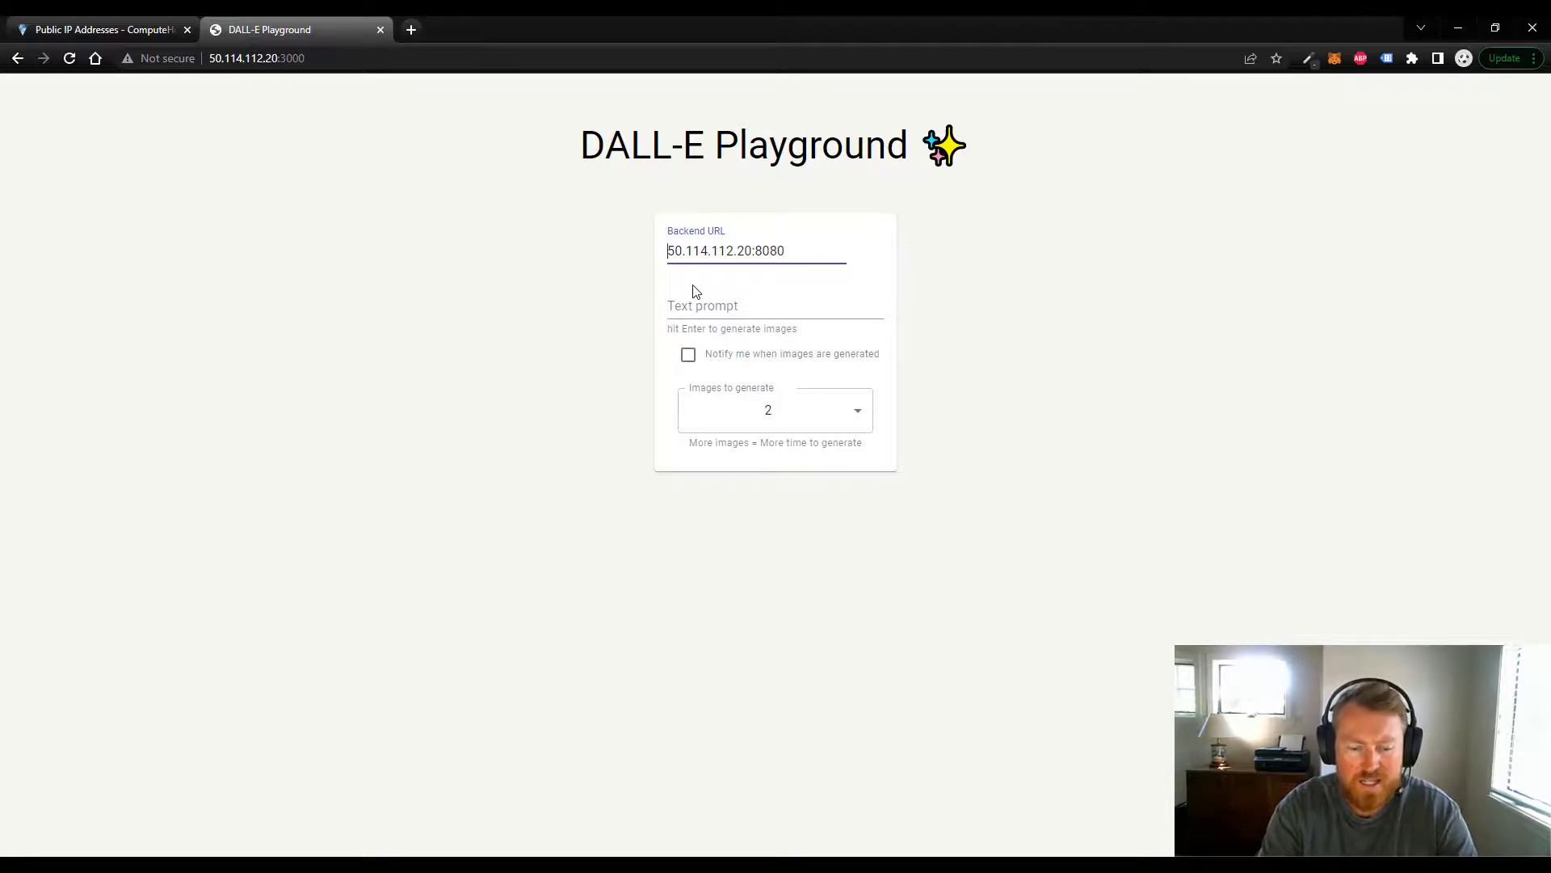
{"action": "type", "text": "hyyp:"}
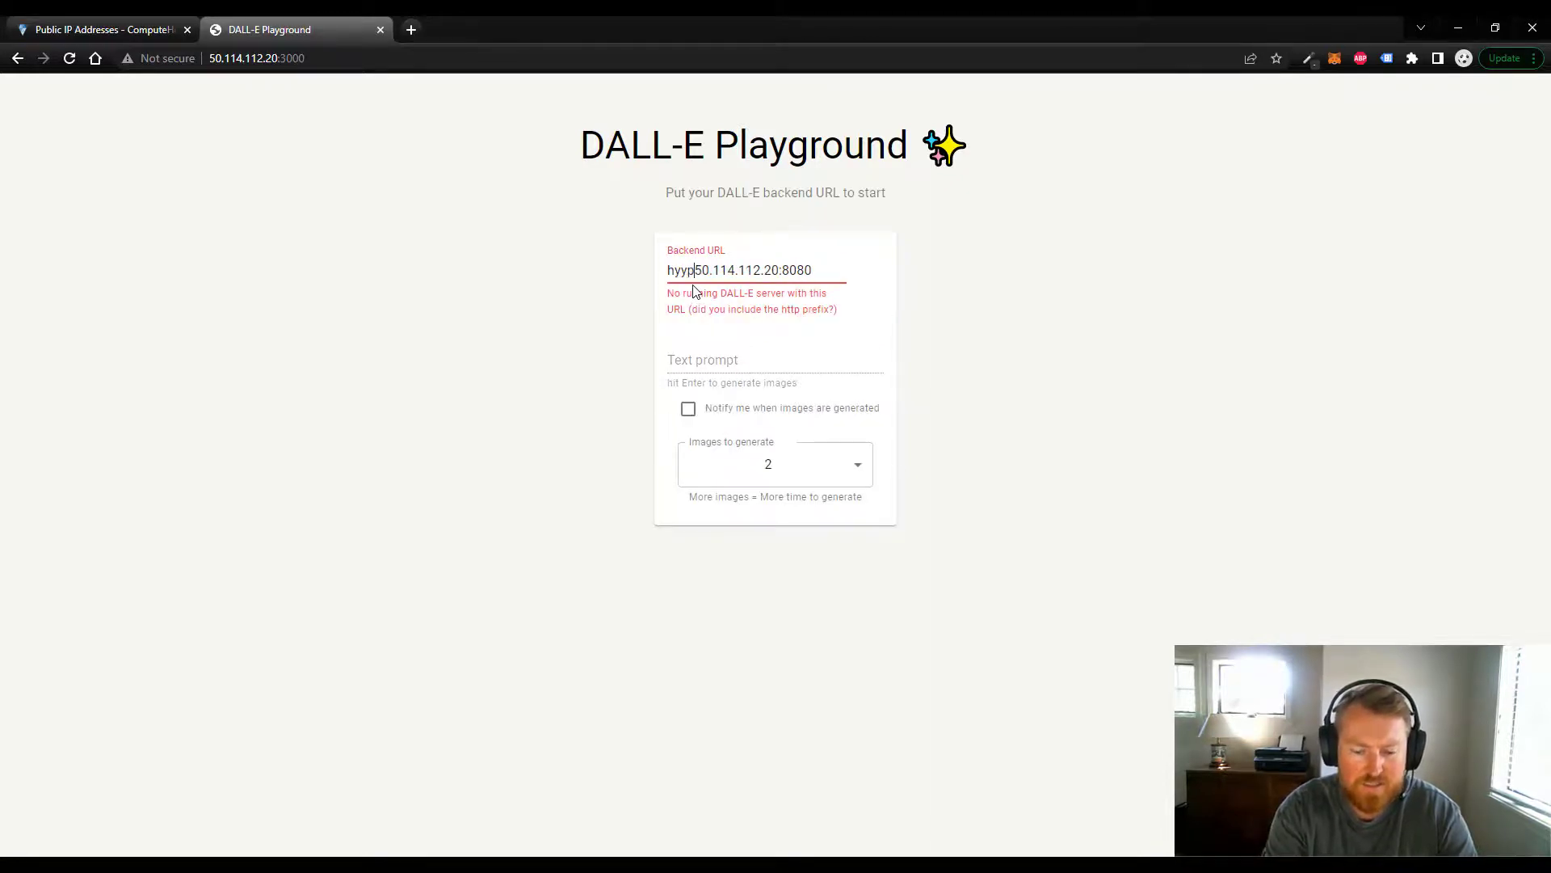
{"action": "key", "text": "BackSpace"}
{"action": "key", "text": "BackSpace"}
{"action": "key", "text": "BackSpace"}
{"action": "key", "text": "BackSpace"}
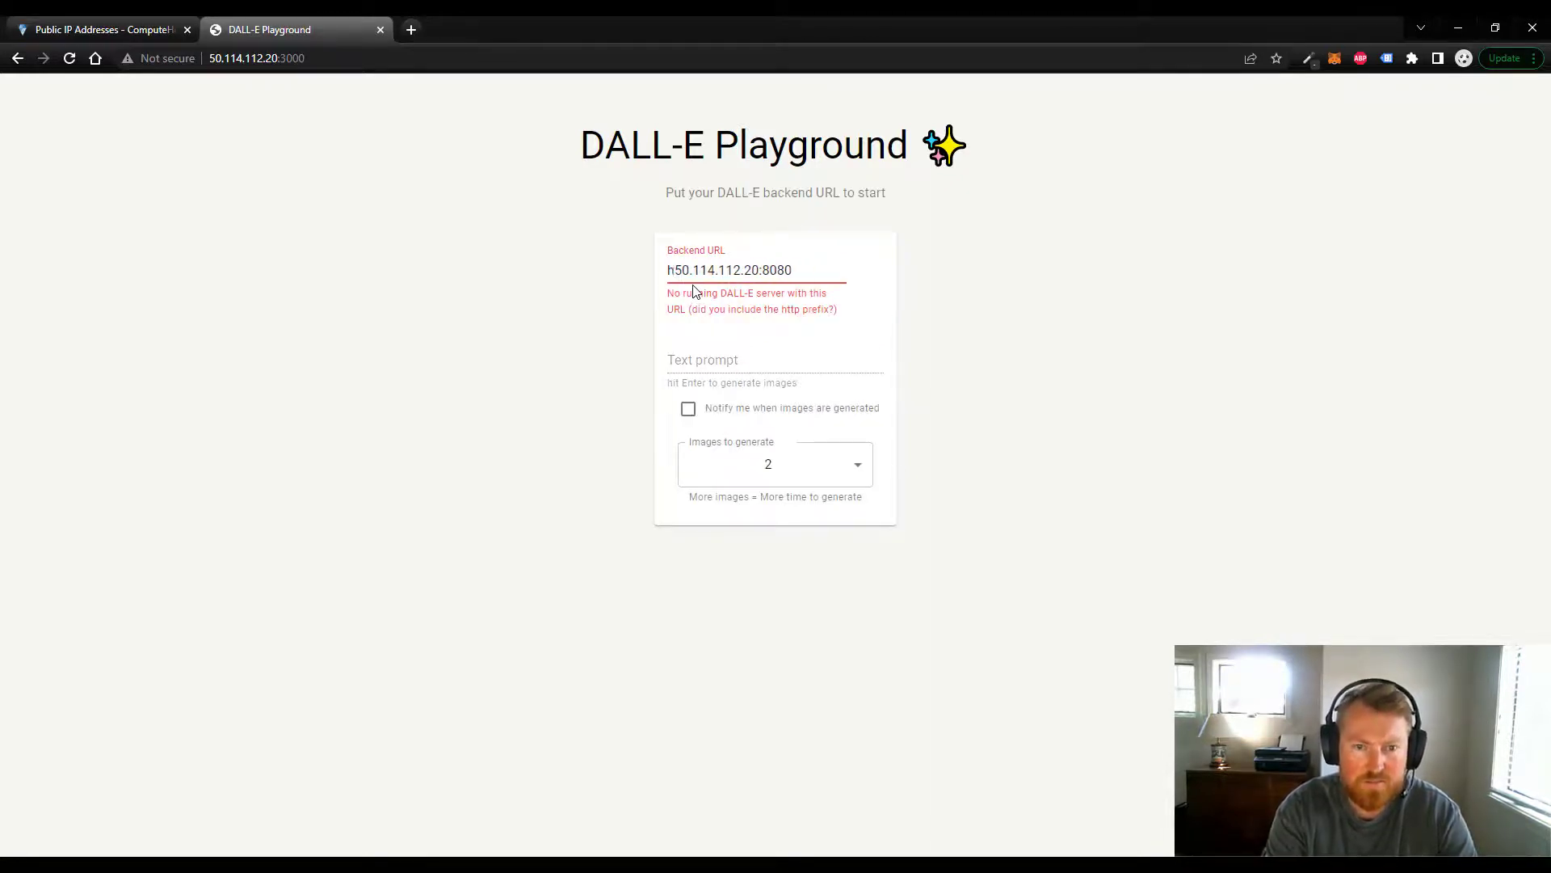
{"action": "type", "text": "ttp://"}
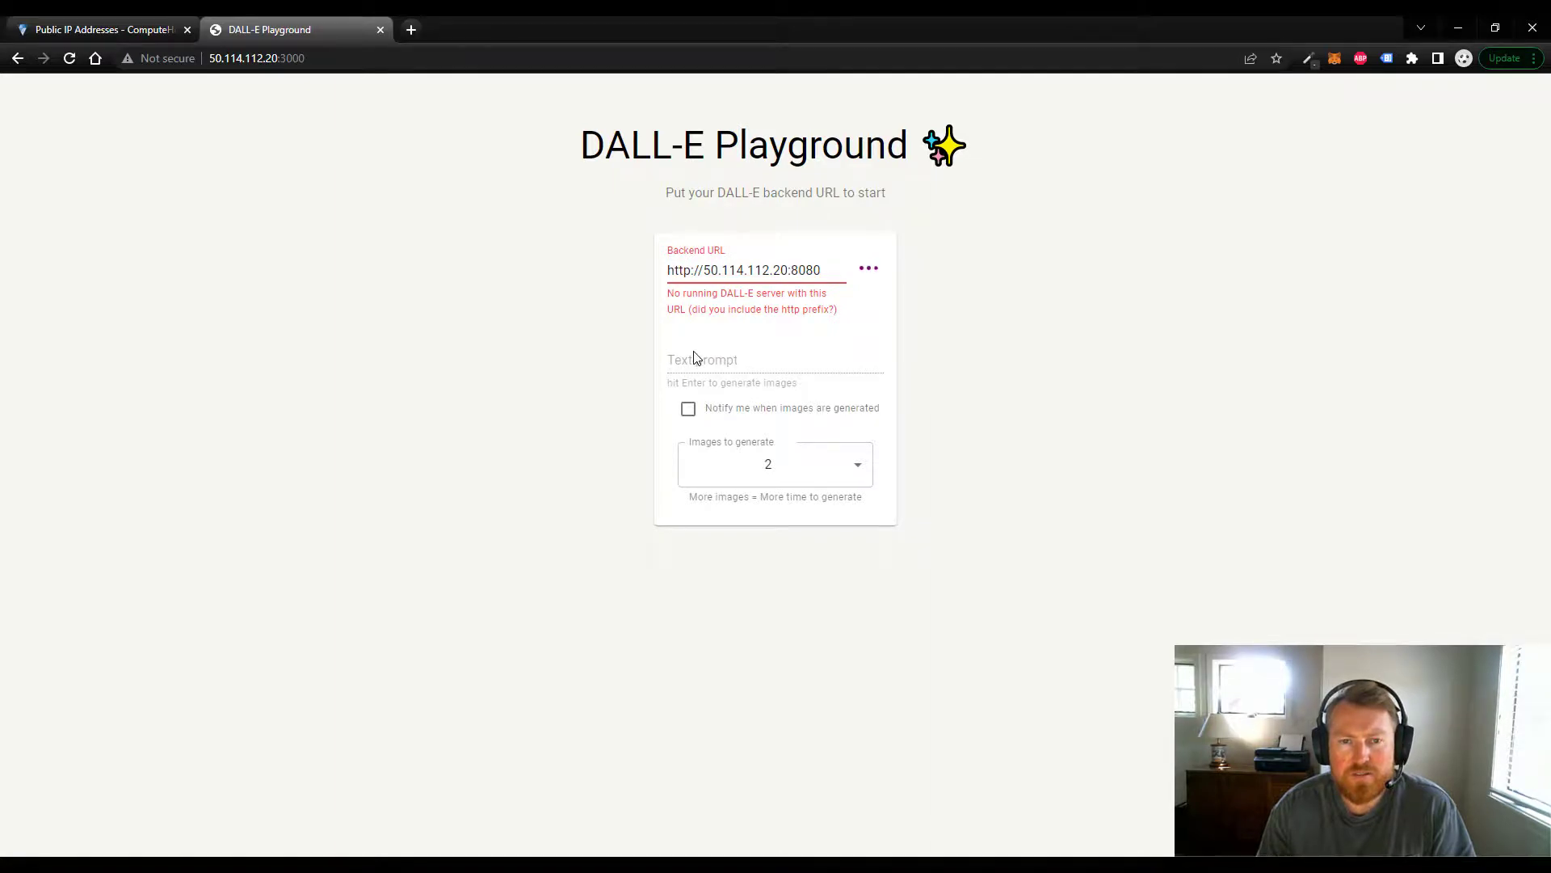
{"action": "left_click_drag", "start_coordinate": [704, 270], "coordinate": [536, 246]}
{"action": "key", "text": "BackSpace"}
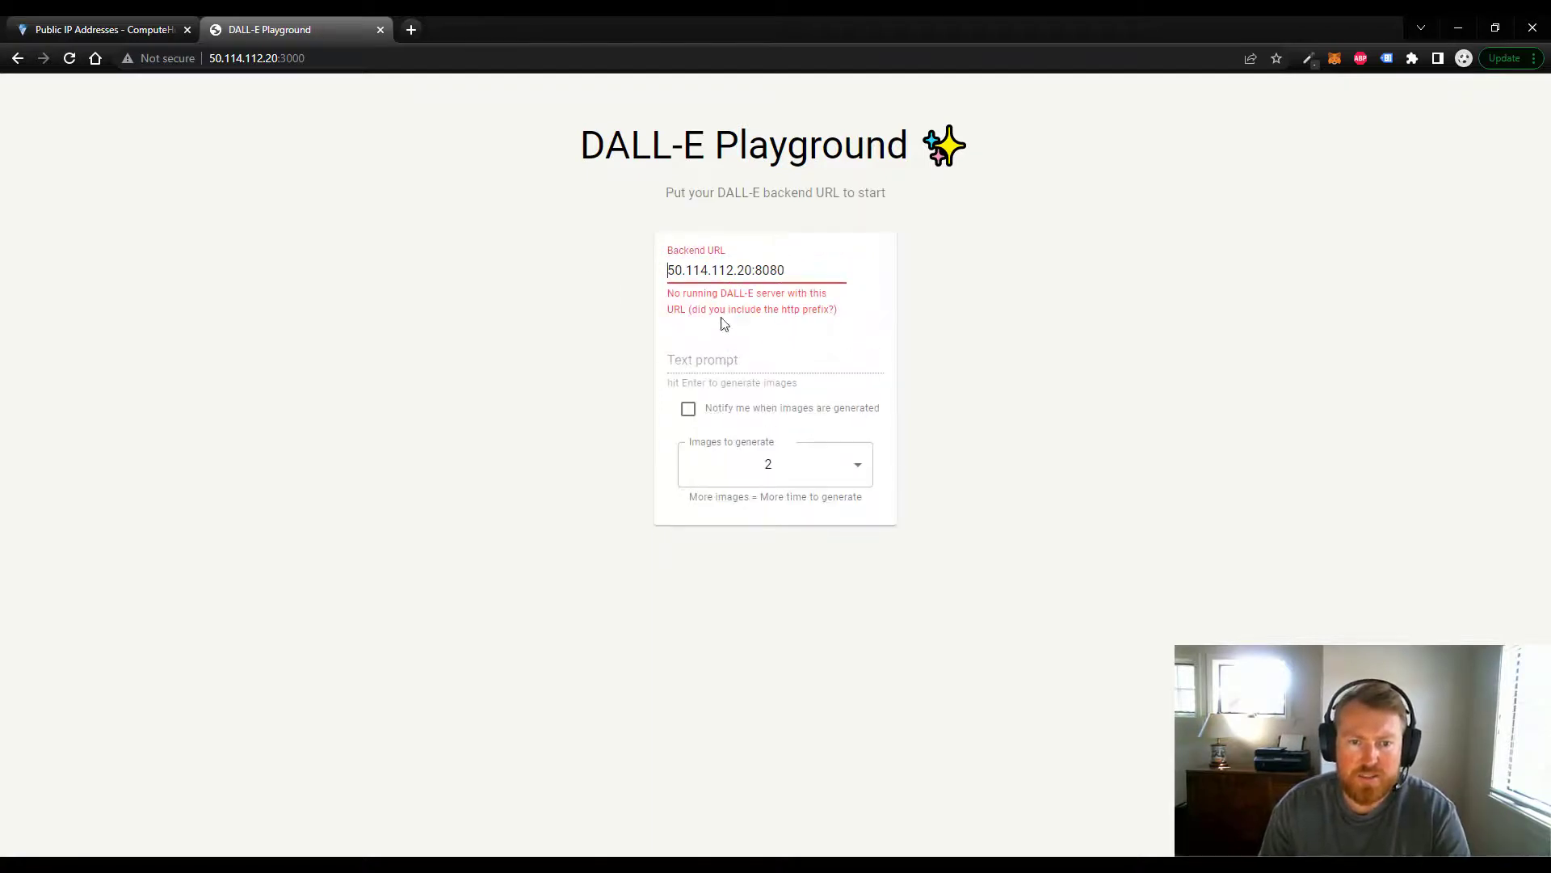
{"action": "type", "text": "http://"}
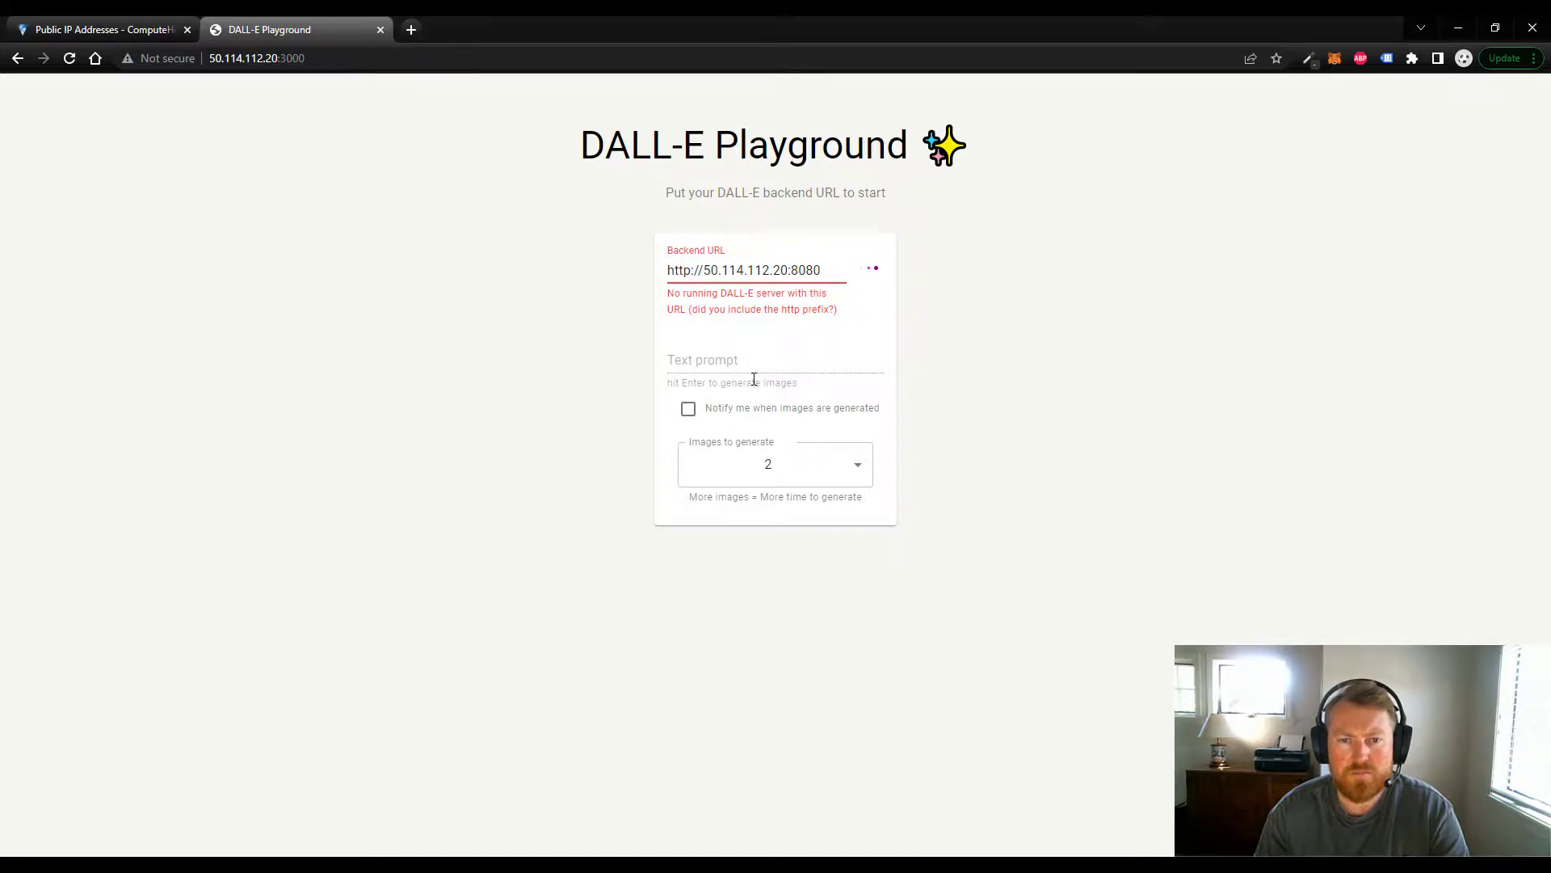
{"action": "left_click", "coordinate": [335, 48]}
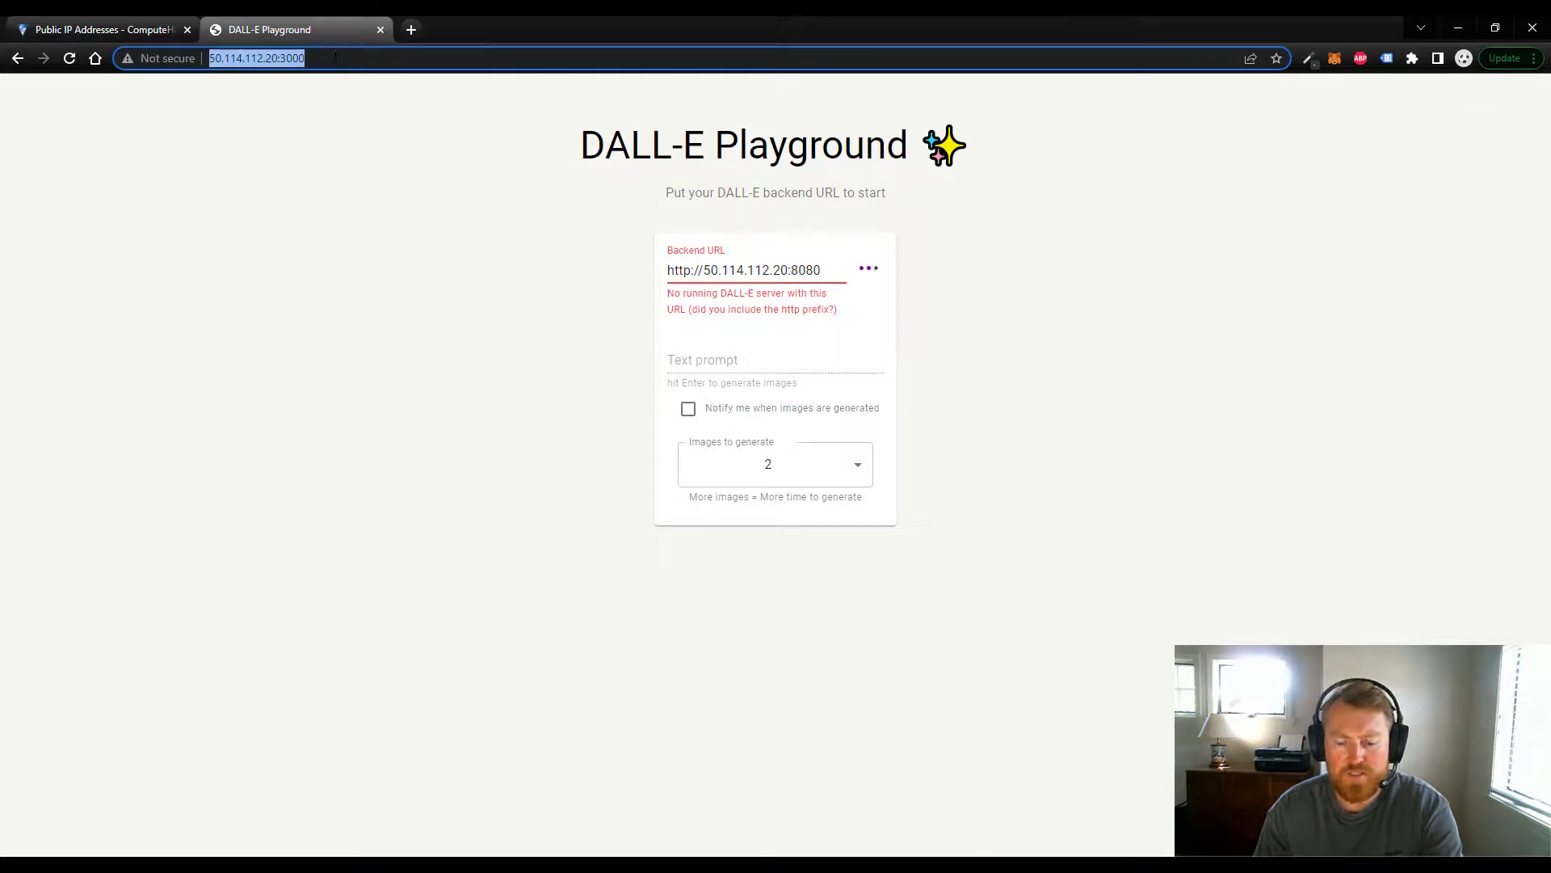
{"action": "key", "text": "Return"}
{"action": "left_click", "coordinate": [735, 275]}
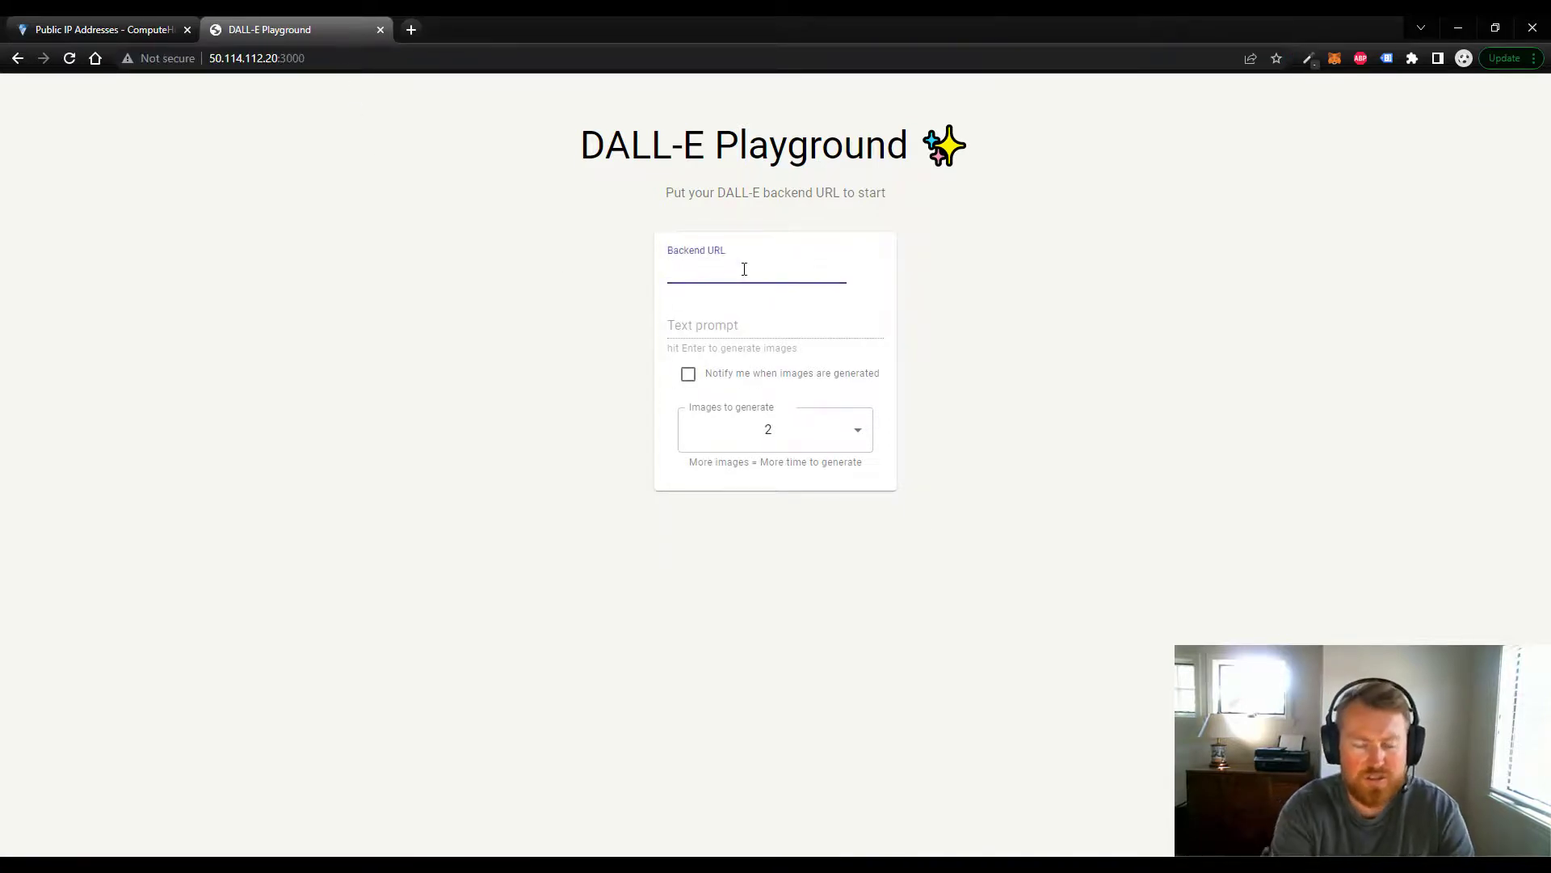
{"action": "type", "text": "50.114.12"}
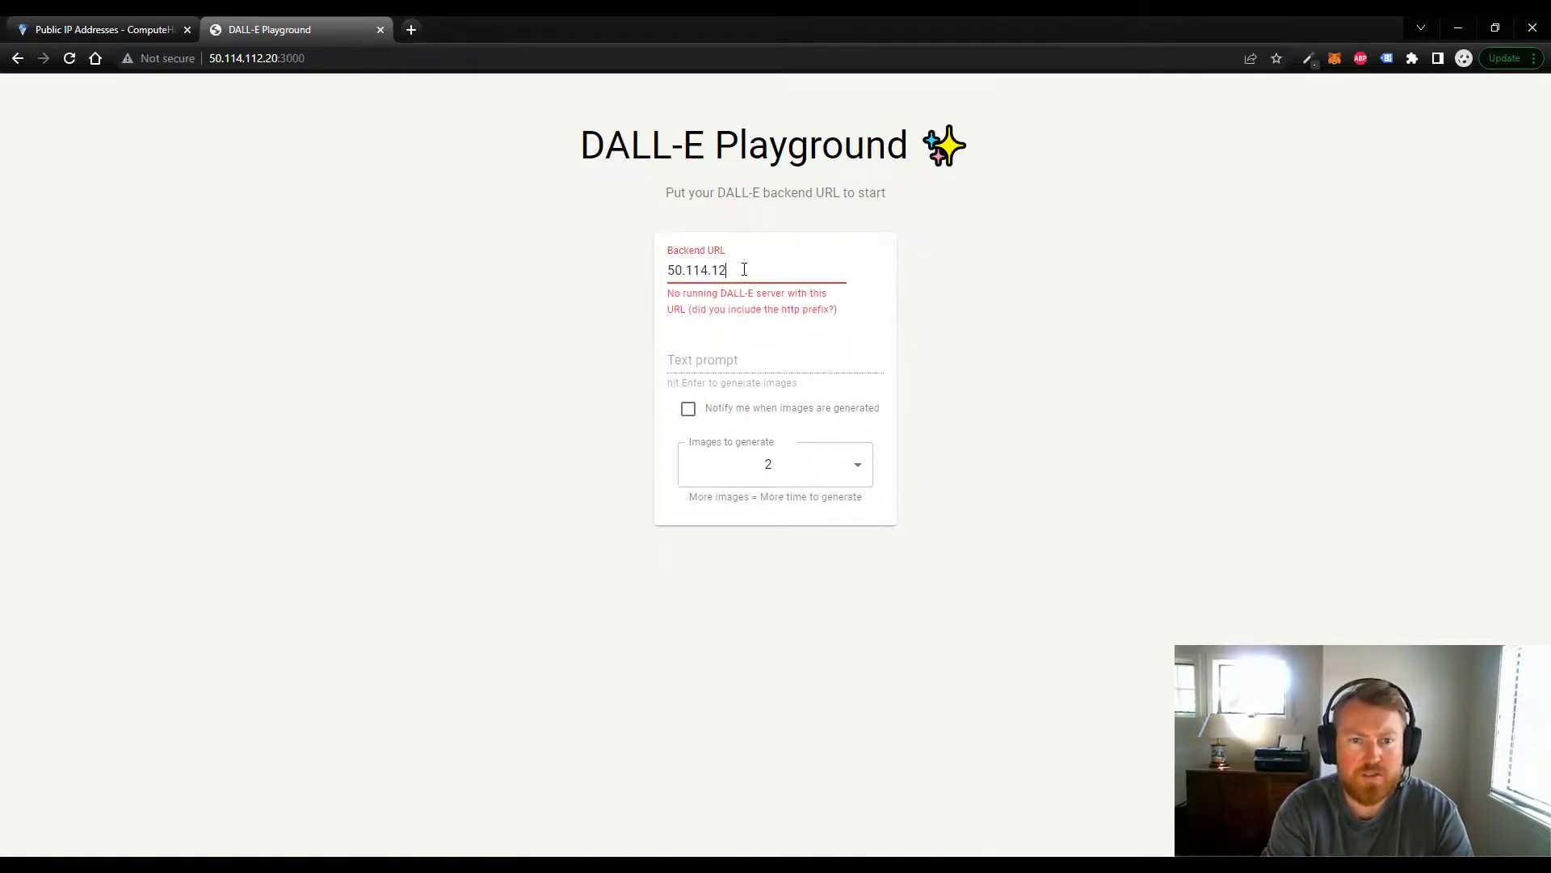
{"action": "type", "text": "2.20"}
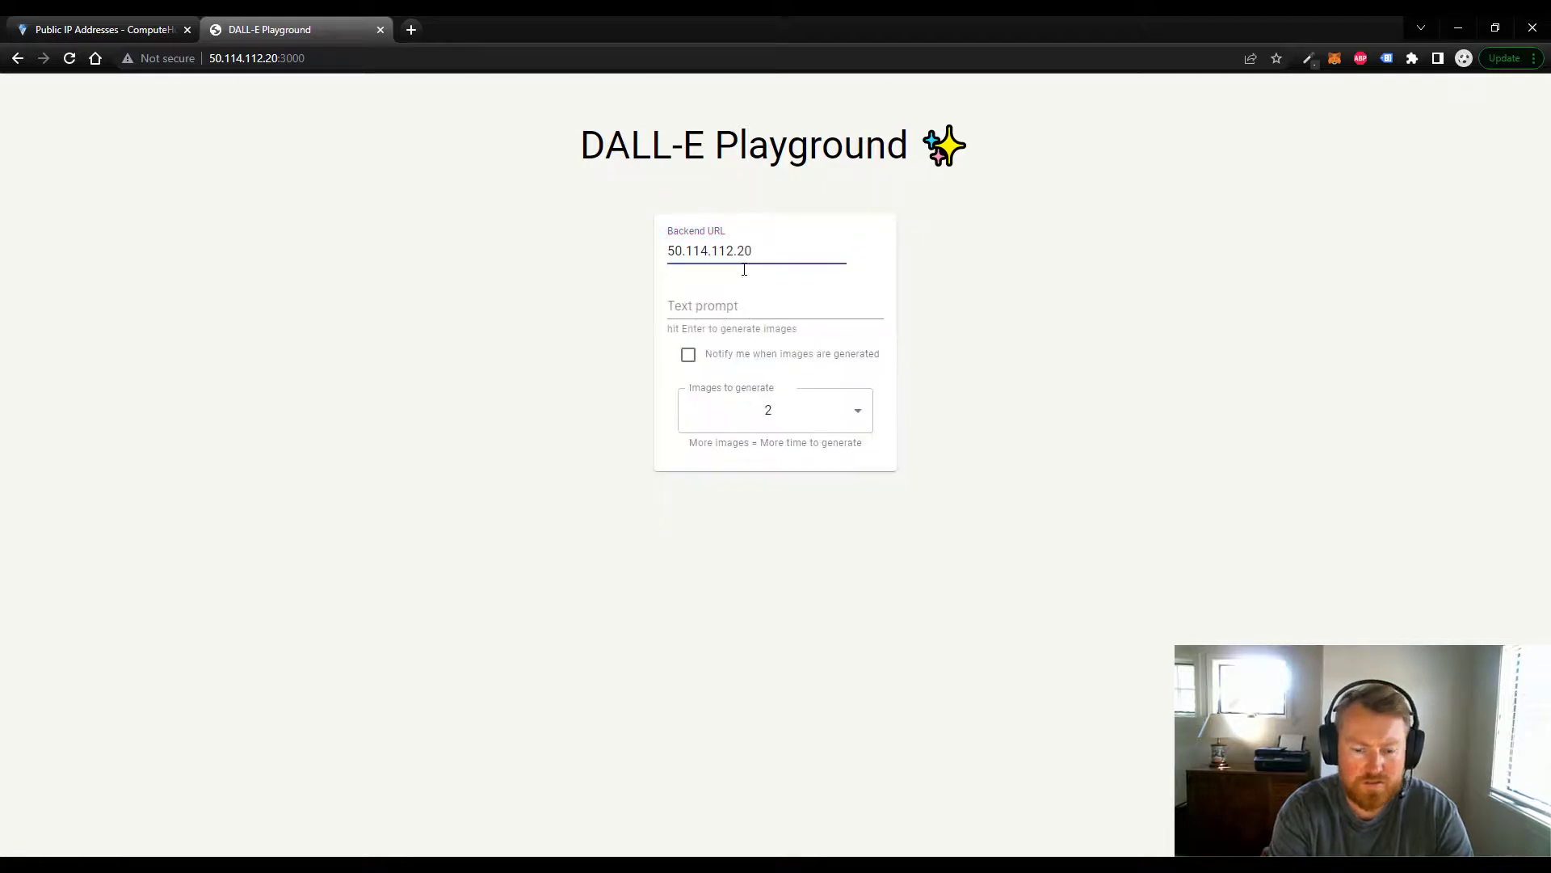
{"action": "type", "text": ":8080"}
{"action": "key", "text": "Tab"}
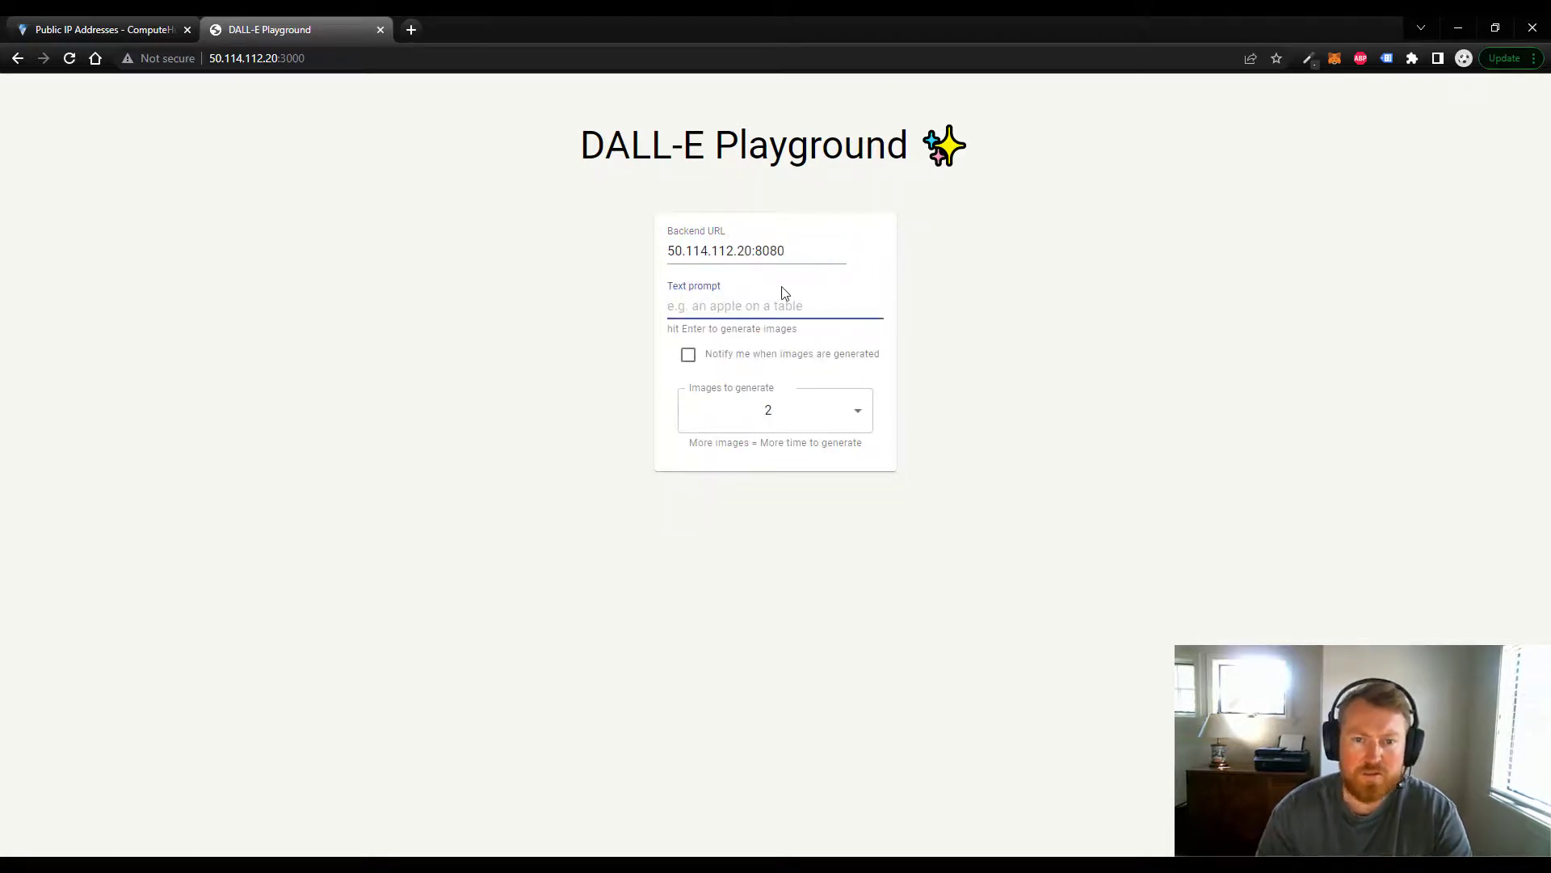
{"action": "left_click", "coordinate": [667, 252]}
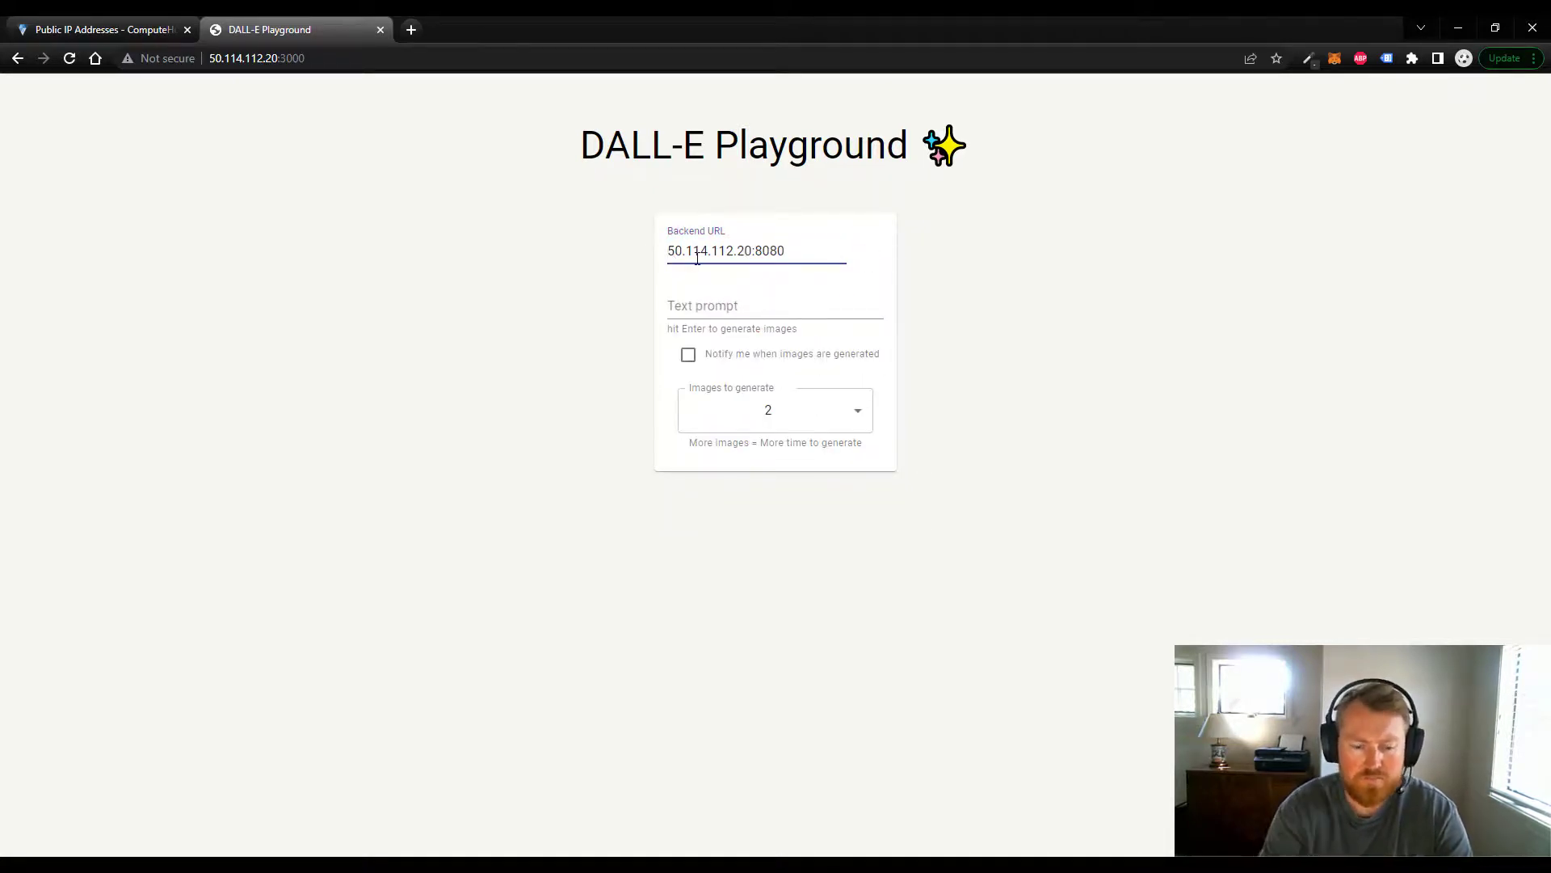
{"action": "type", "text": "http://"}
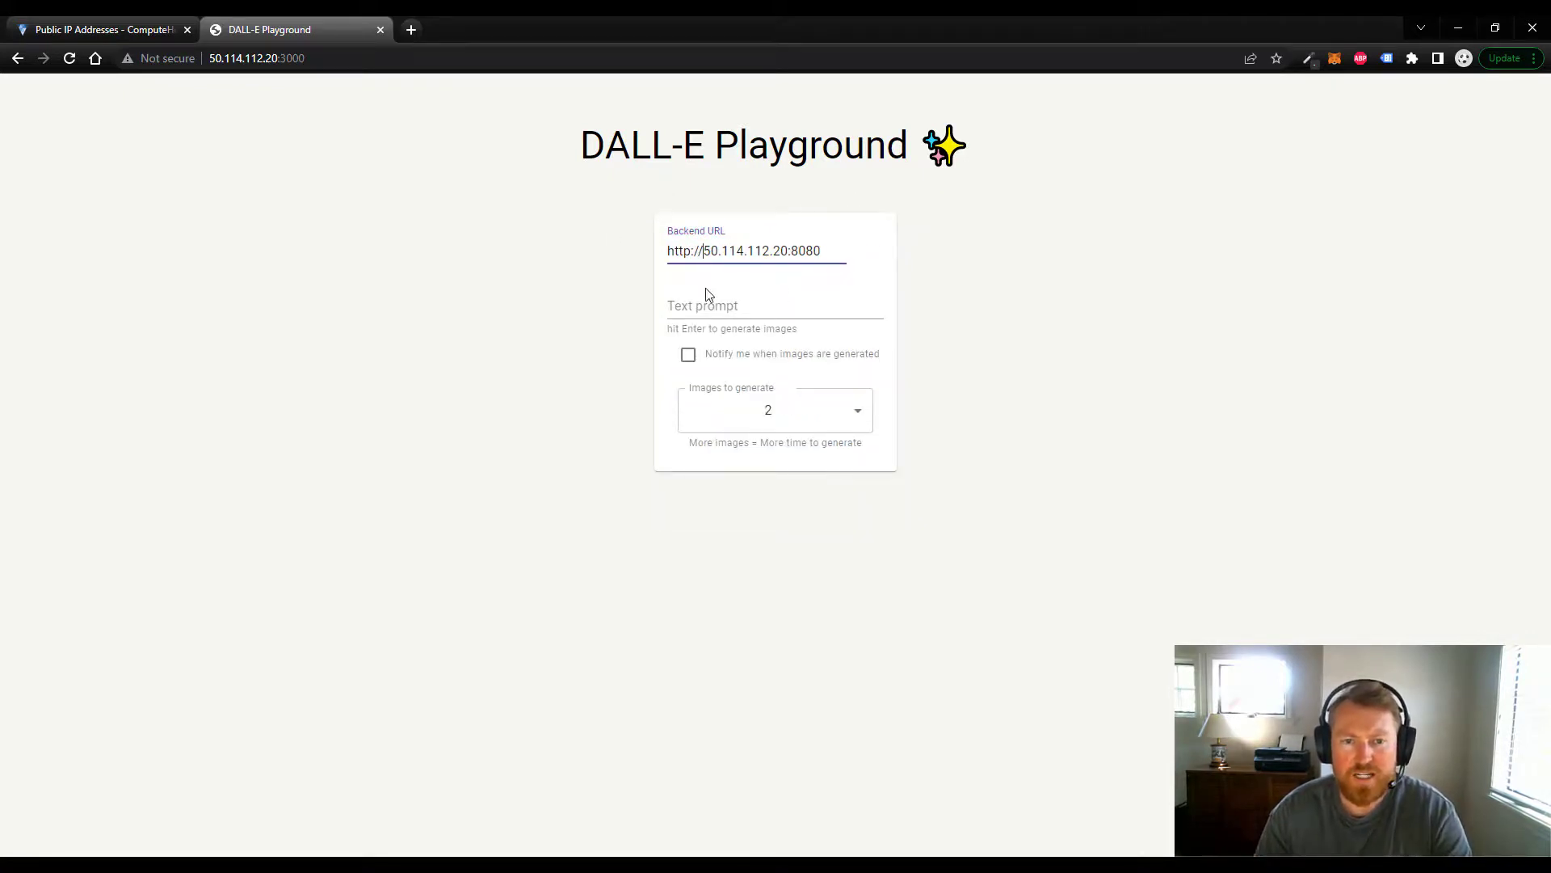
Enter "beach ball on a table" as the text prompt for the images.
{"action": "left_click", "coordinate": [798, 301]}
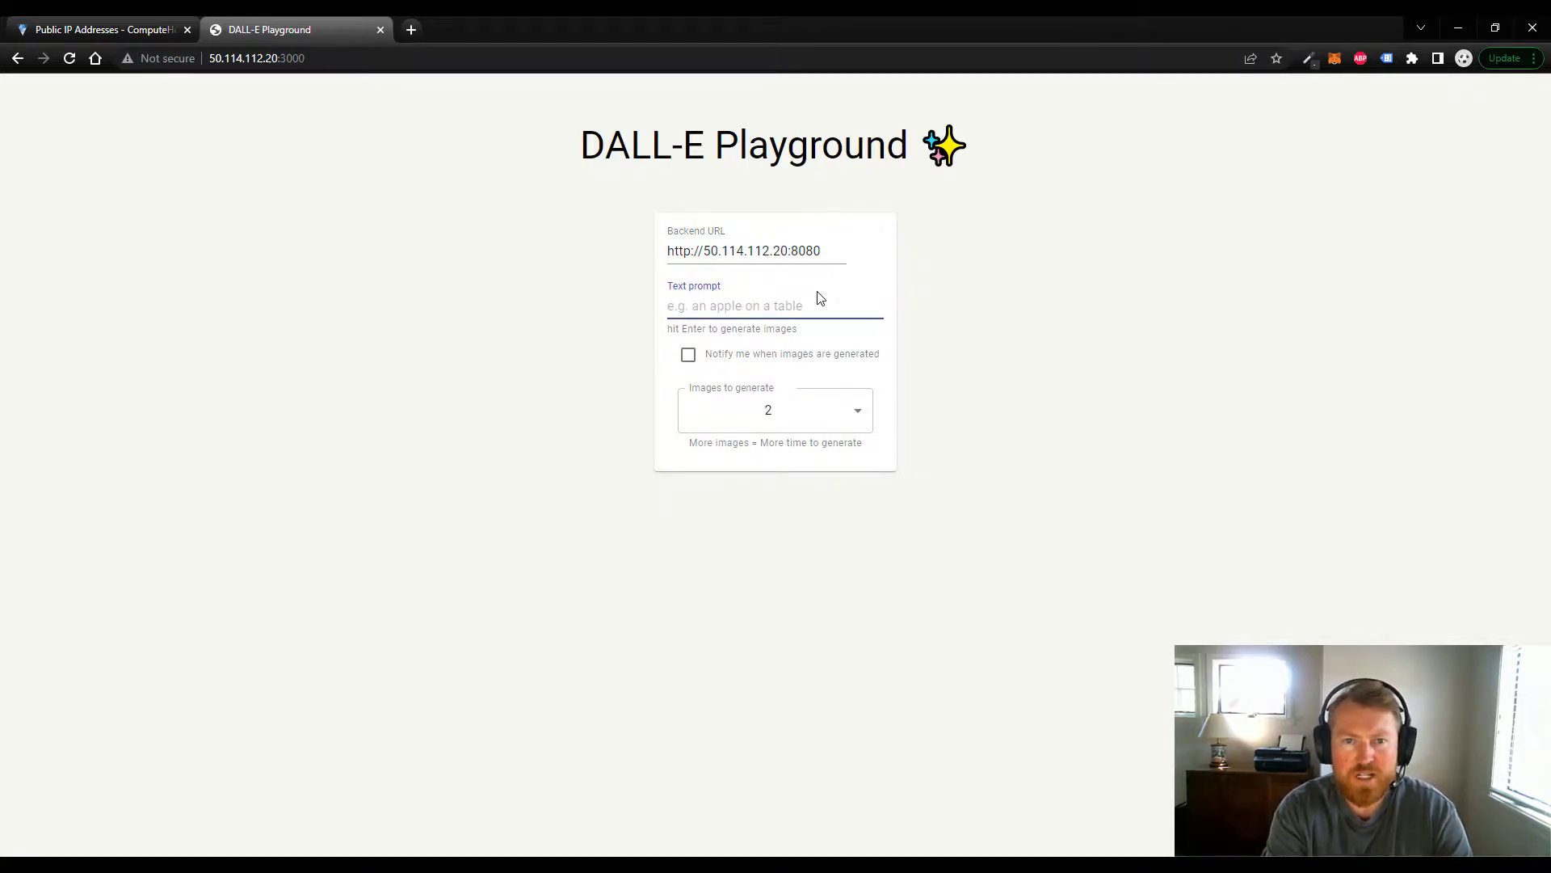
{"action": "type", "text": "beach bsall"}
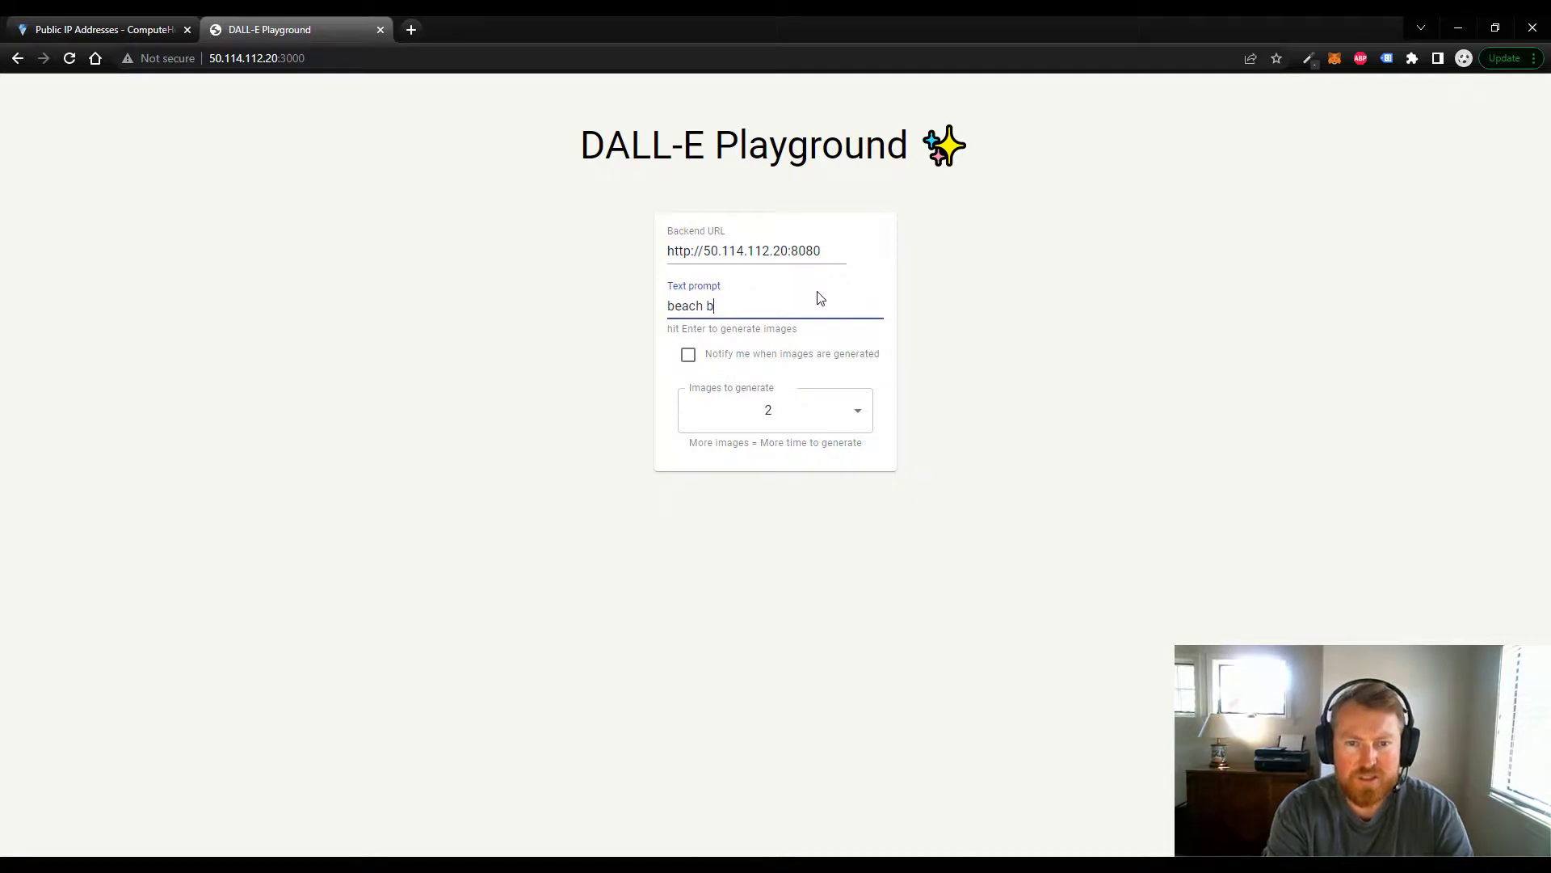
{"action": "key", "text": "BackSpace"}
{"action": "key", "text": "BackSpace"}
{"action": "key", "text": "BackSpace"}
{"action": "key", "text": "BackSpace"}
{"action": "type", "text": "all "}
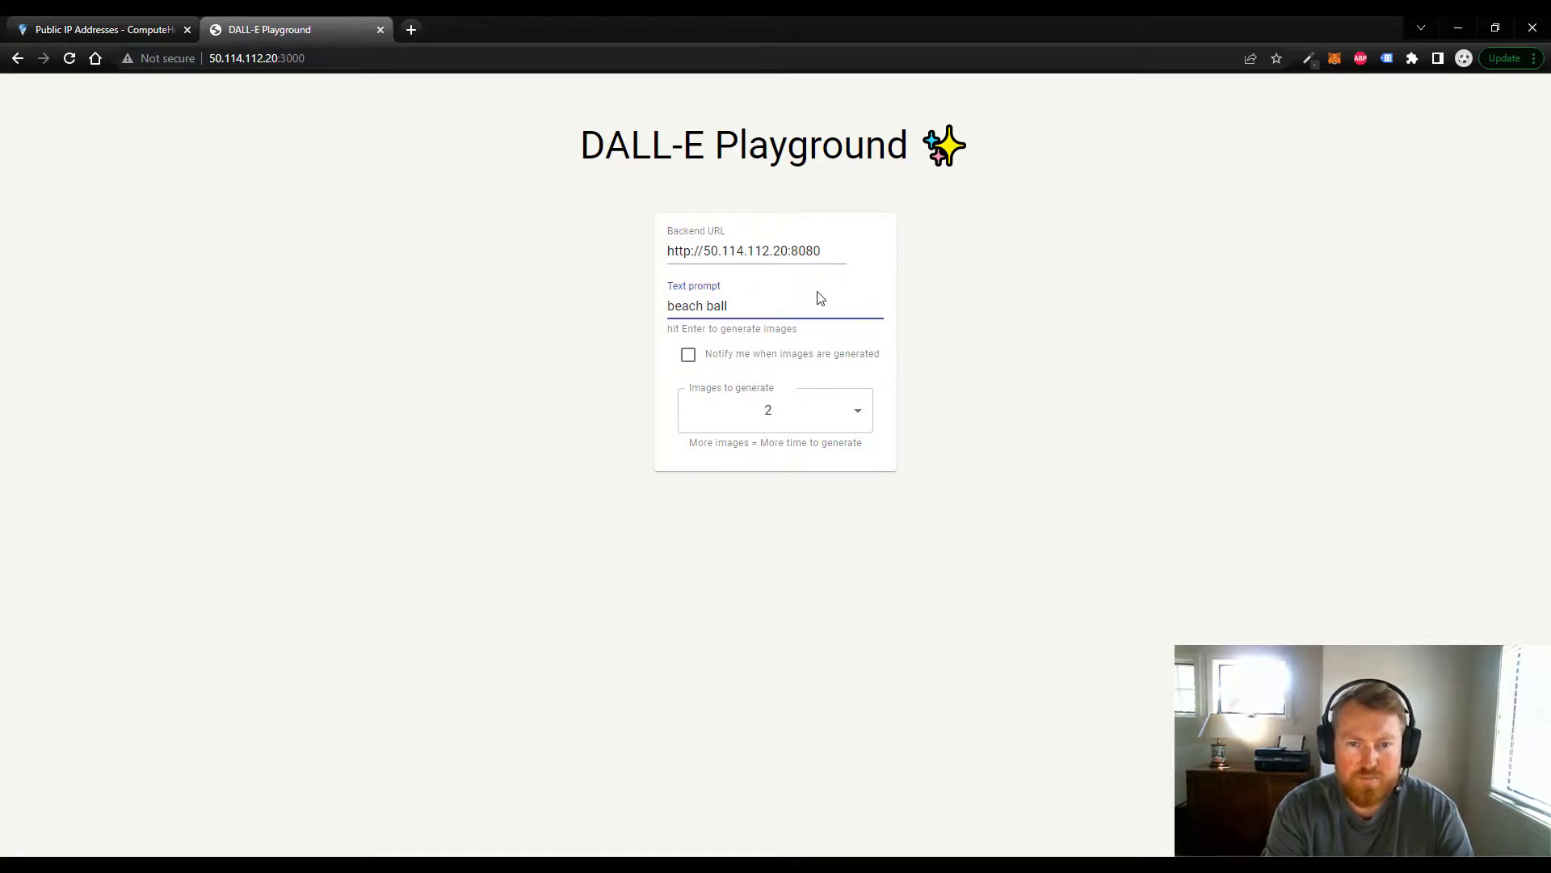
{"action": "type", "text": "on a table"}
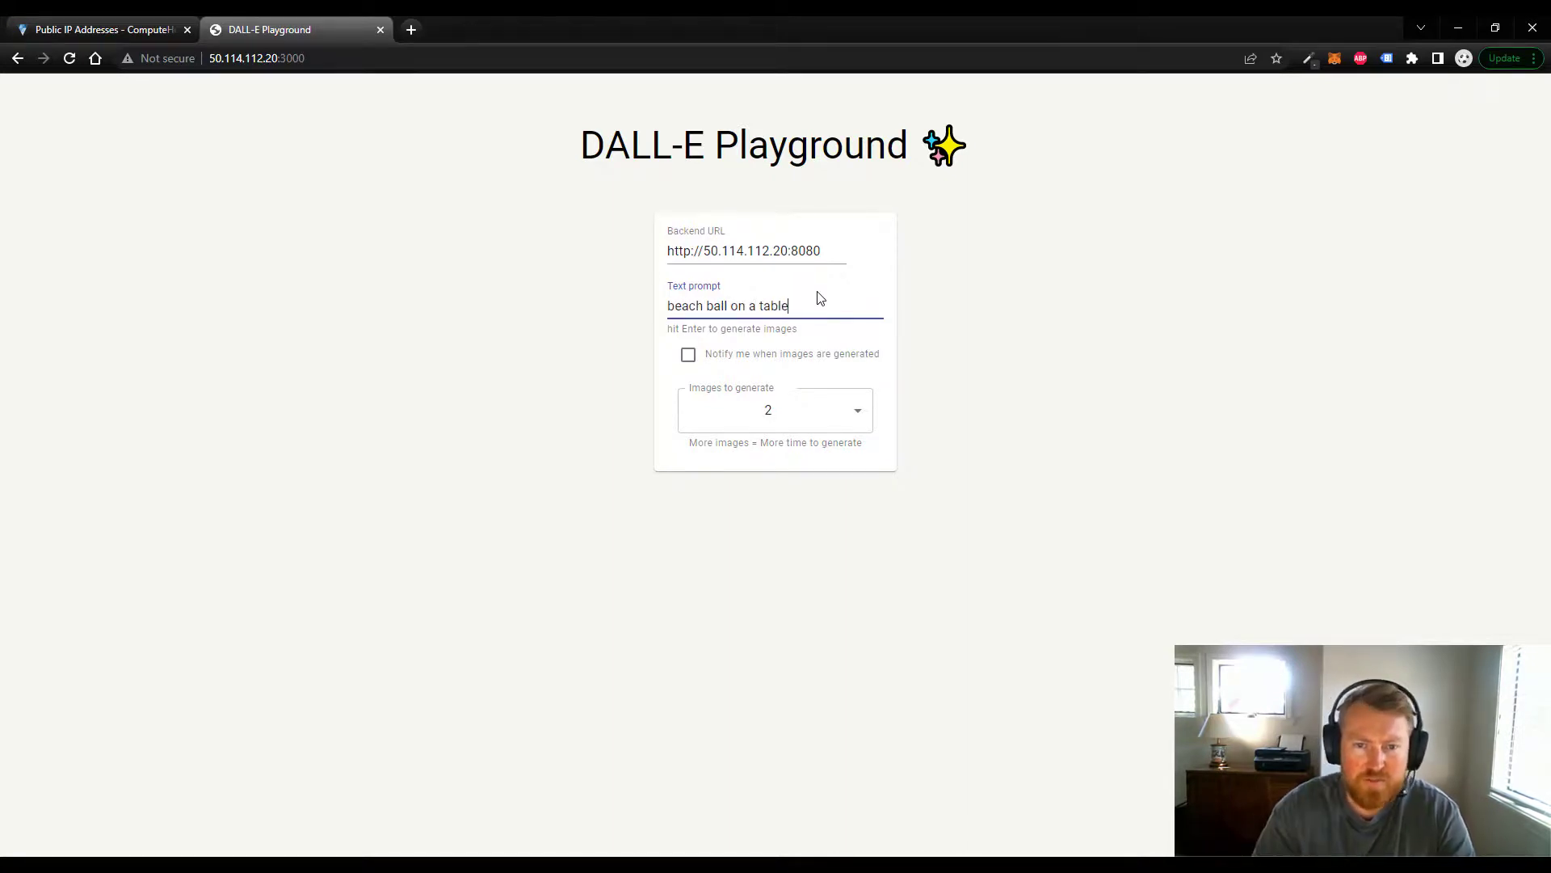
Set the number of images to generate to 3 and start generating from the prompt.
{"action": "left_click", "coordinate": [780, 420]}
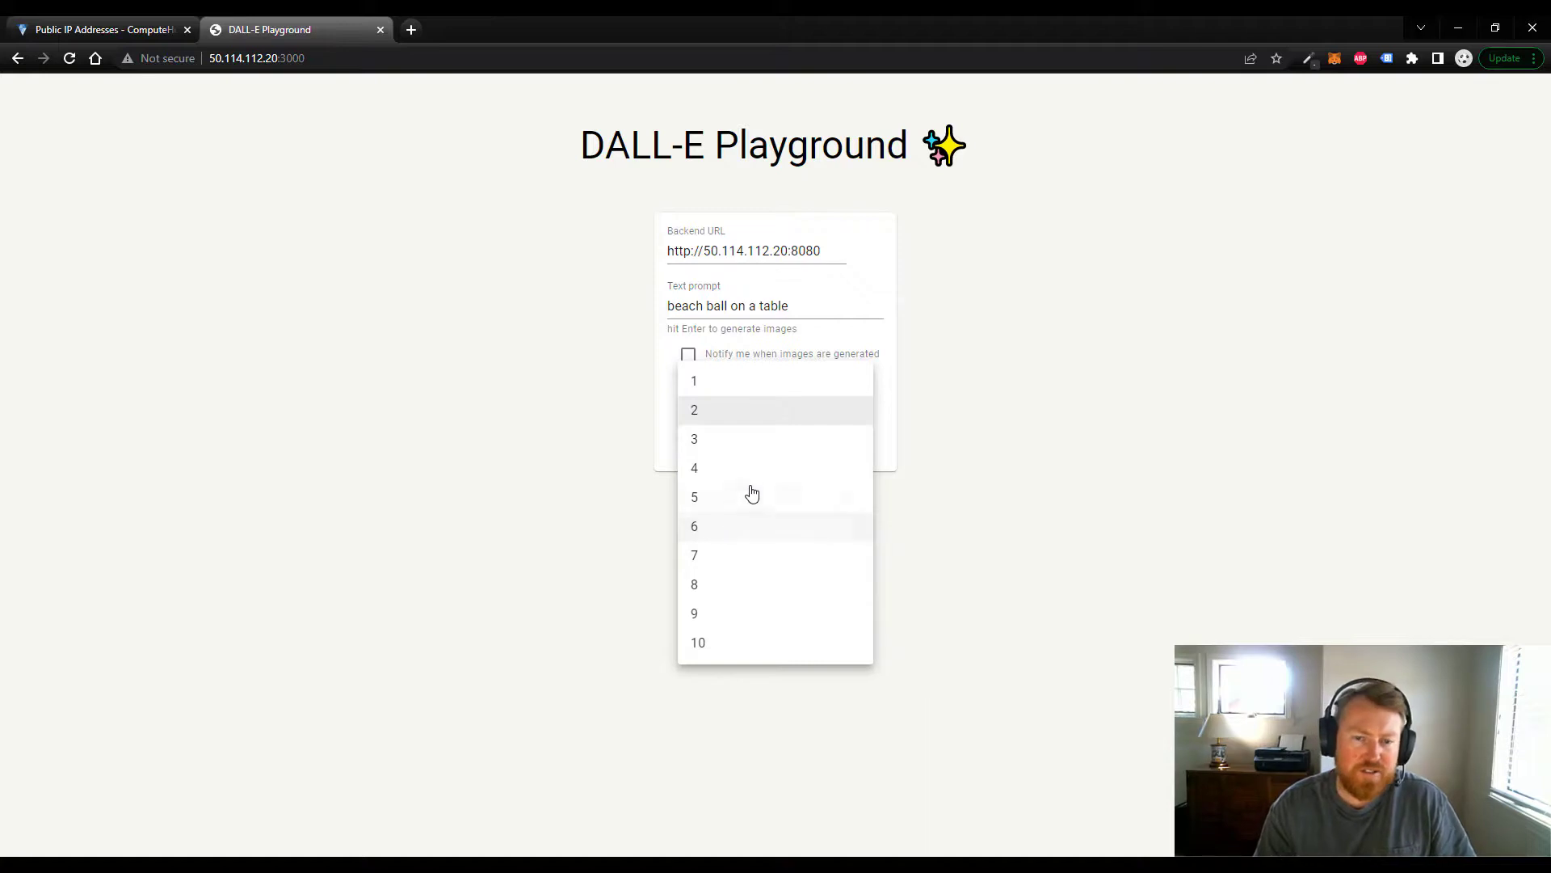
{"action": "left_click", "coordinate": [717, 440]}
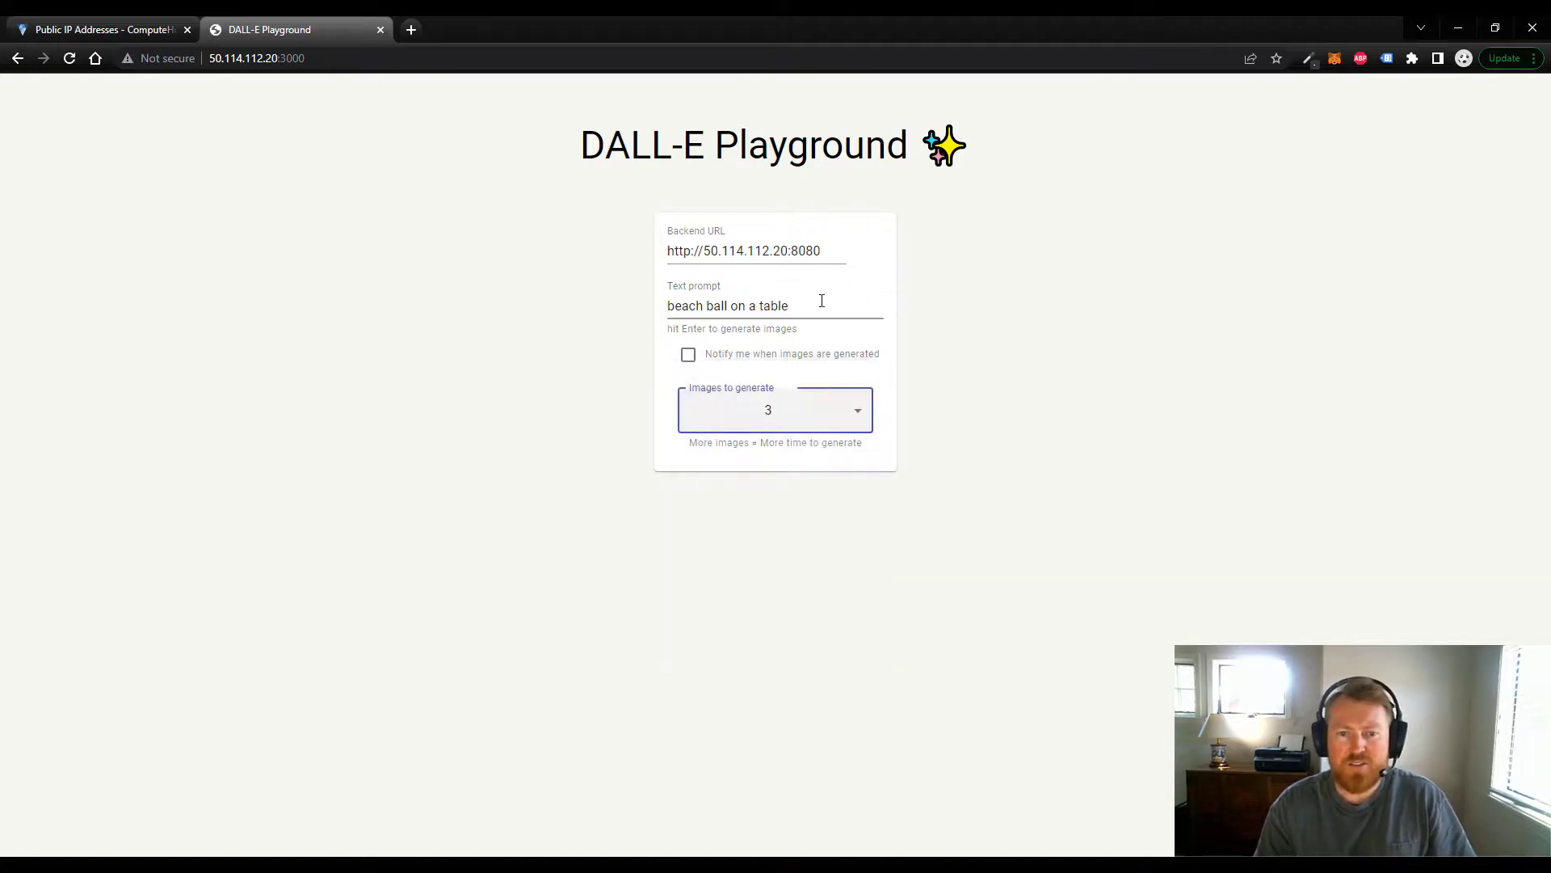
{"action": "left_click", "coordinate": [810, 309]}
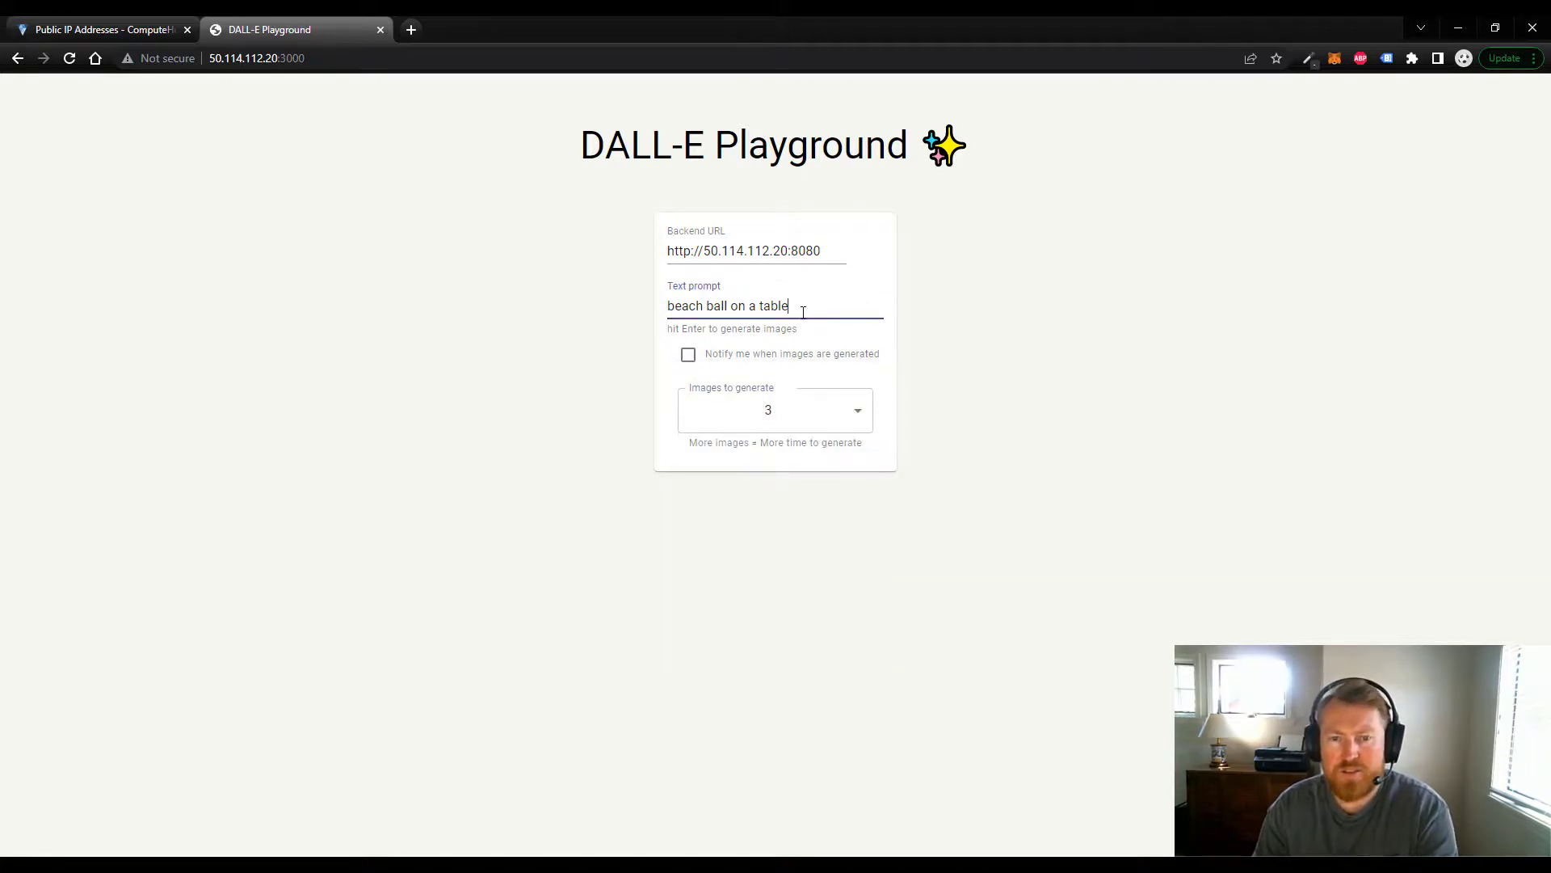
{"action": "key", "text": "Return"}
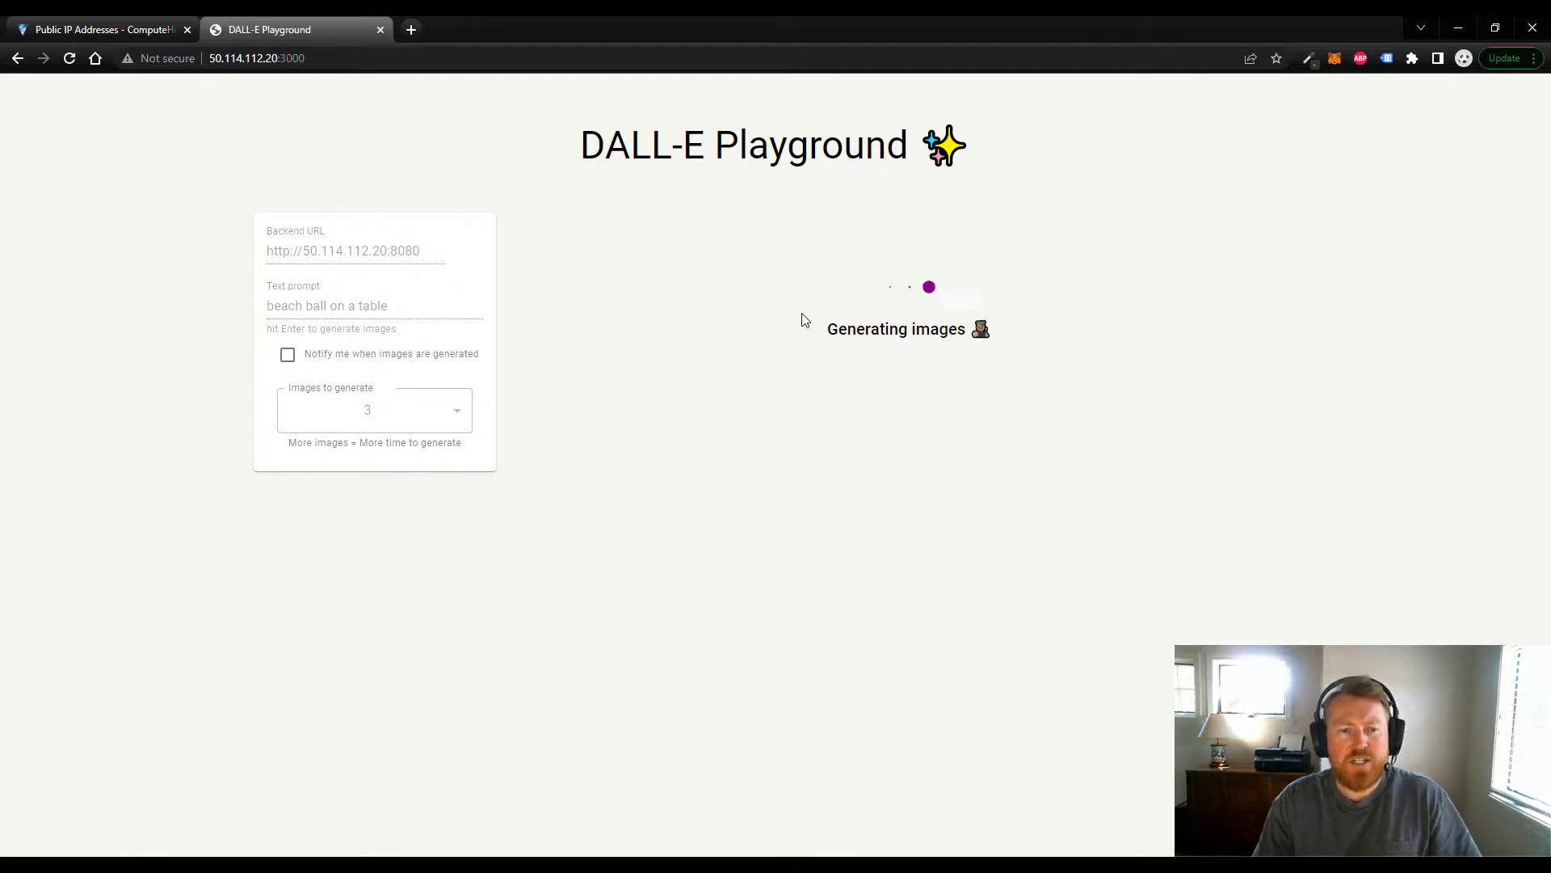